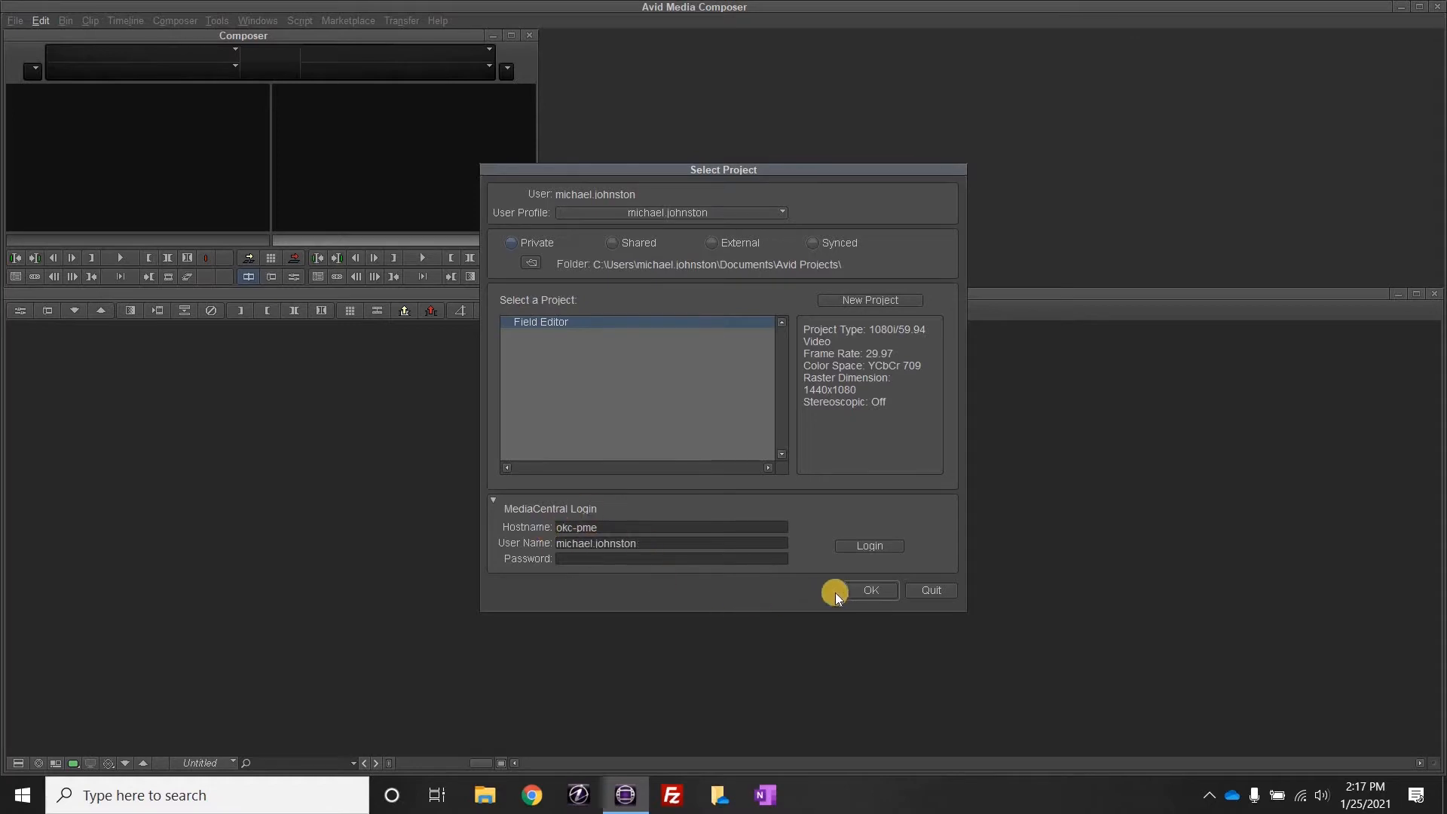
# Open the Field Editor project without logging in to MediaCentral and make its project window active
pyautogui.click(871, 591)
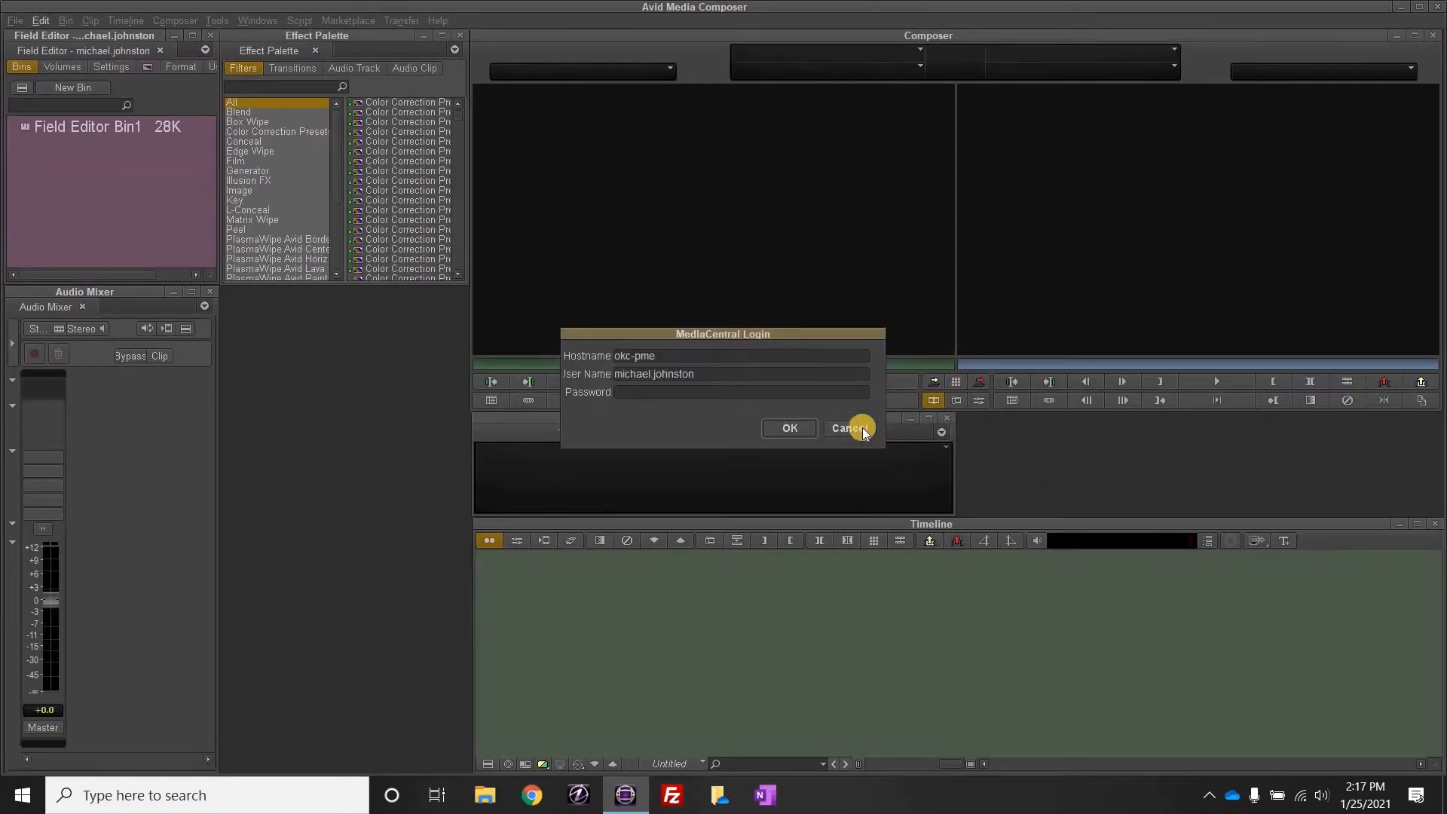
pyautogui.click(862, 428)
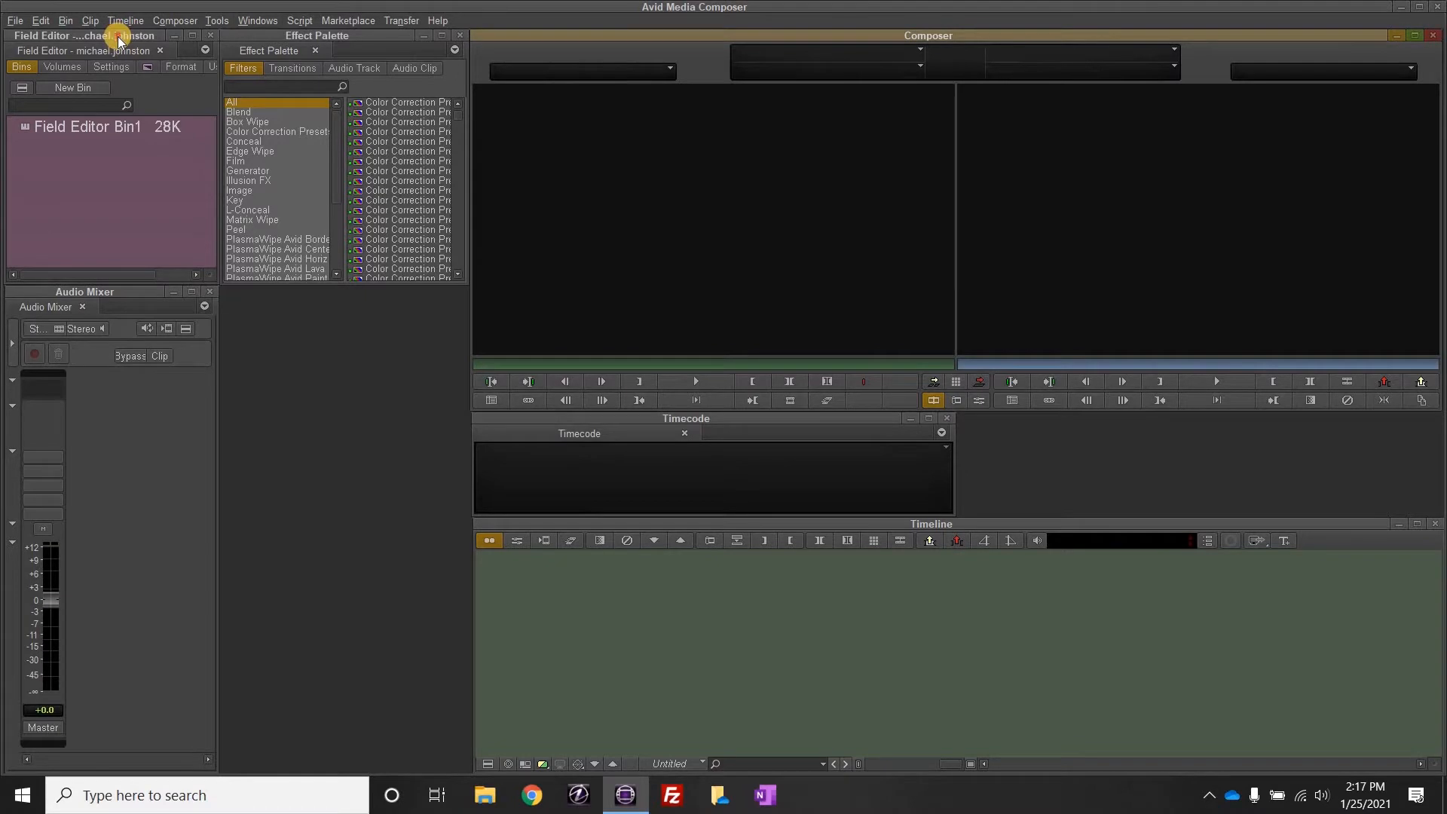
pyautogui.click(123, 68)
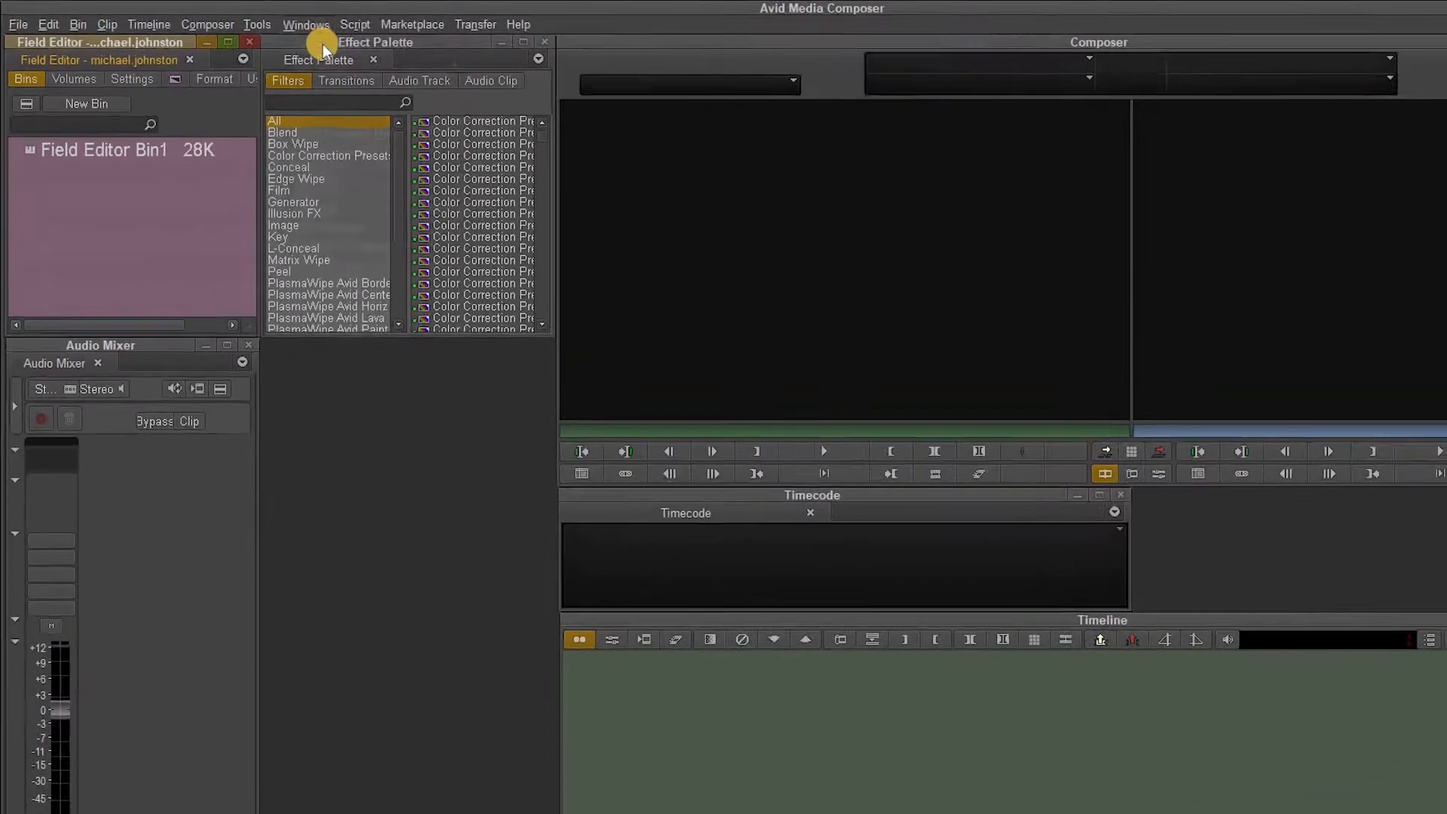
# Switch the layout to the custom MEJ N9 workspace
pyautogui.click(309, 26)
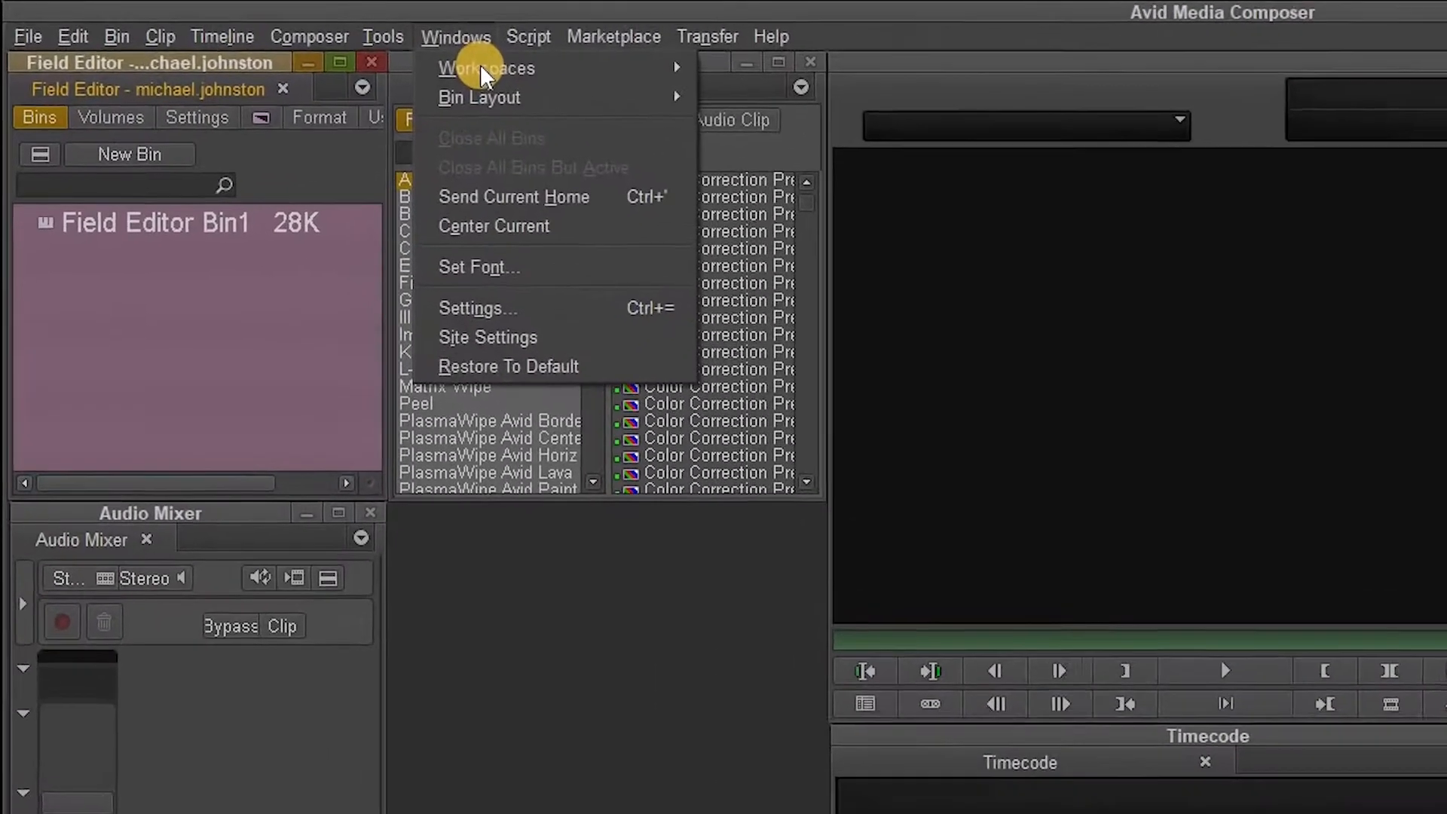
pyautogui.moveTo(453, 46)
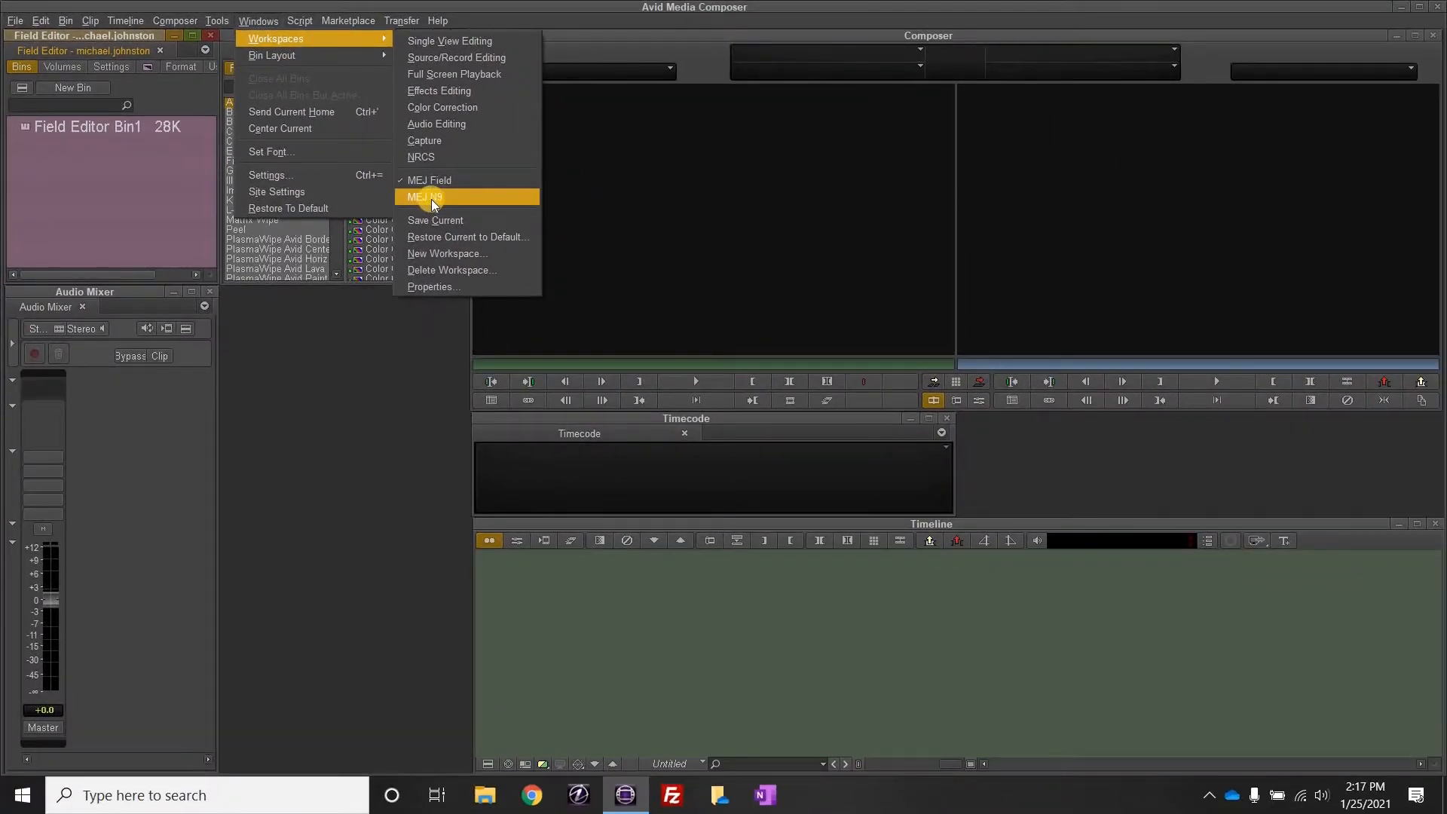
pyautogui.click(434, 200)
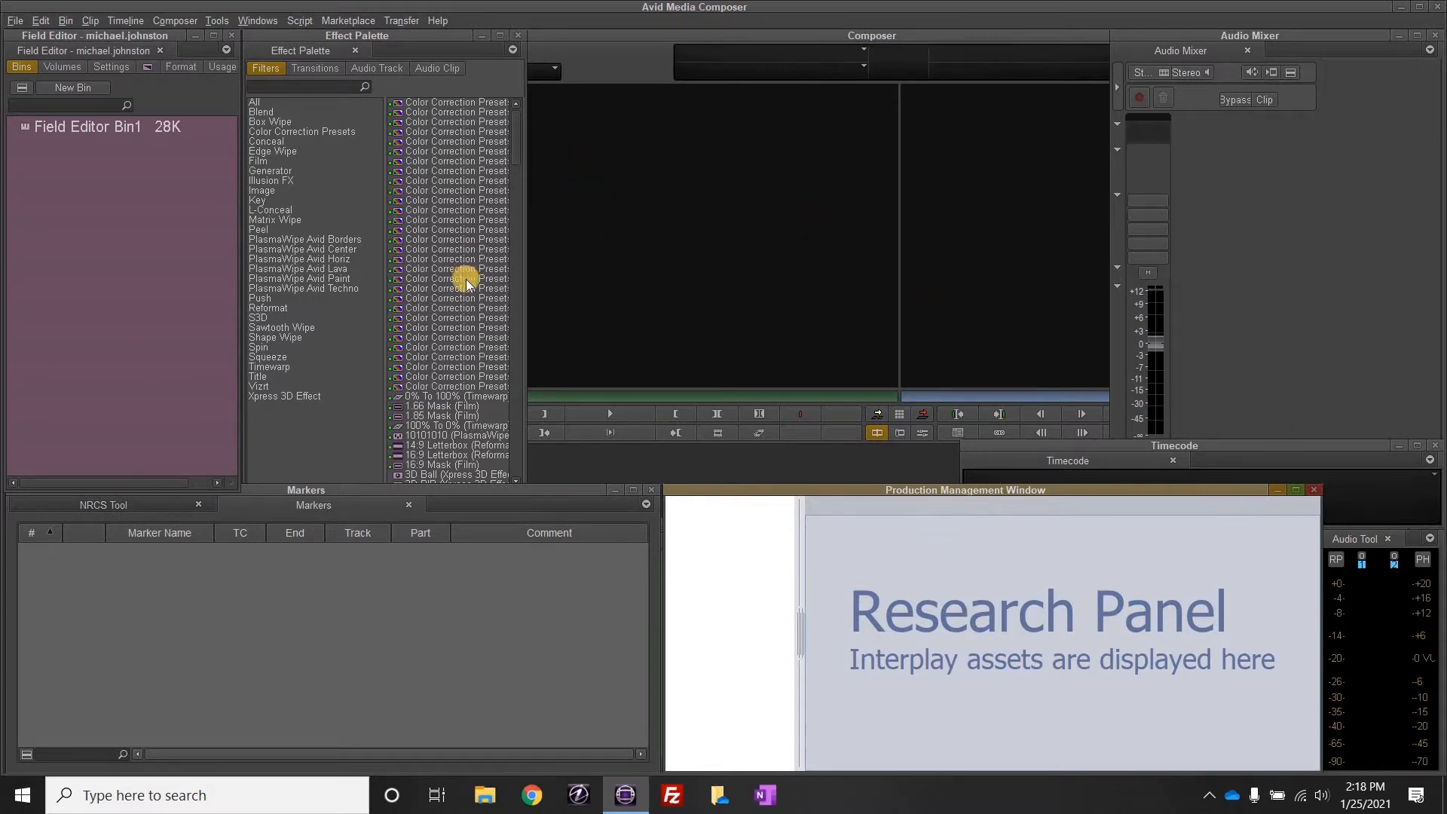
# Return the layout to the custom MEJ Field workspace
pyautogui.click(259, 30)
pyautogui.moveTo(381, 39)
pyautogui.click(446, 181)
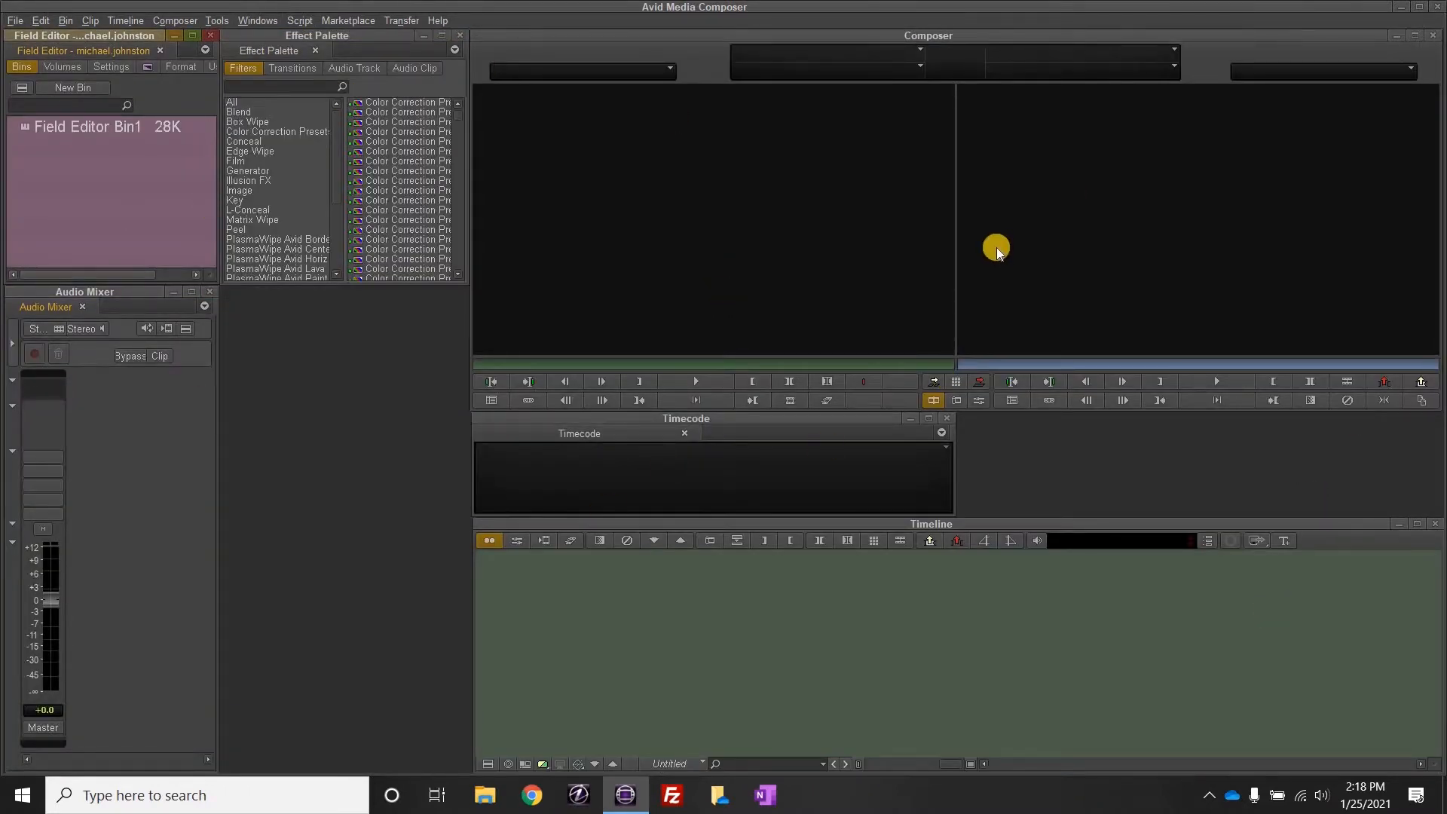
# Open Field Editor Bin1, fit its window into the empty space below the Effect Palette, and apply the MEJ bin view
pyautogui.doubleClick(30, 127)
pyautogui.moveTo(764, 38); pyautogui.dragTo(450, 291)
pyautogui.moveTo(553, 365); pyautogui.dragTo(454, 382)
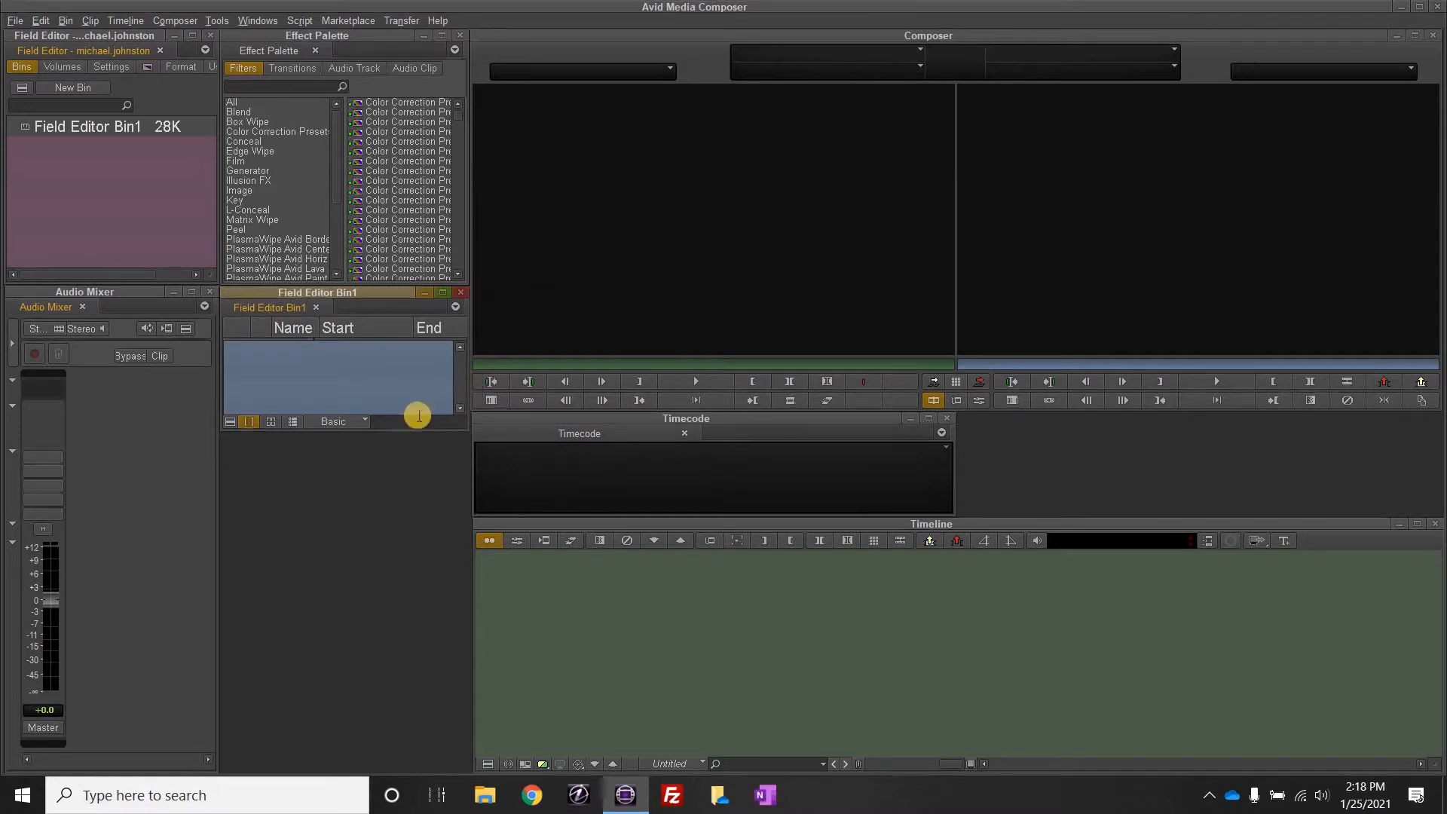
pyautogui.moveTo(395, 443); pyautogui.dragTo(349, 762)
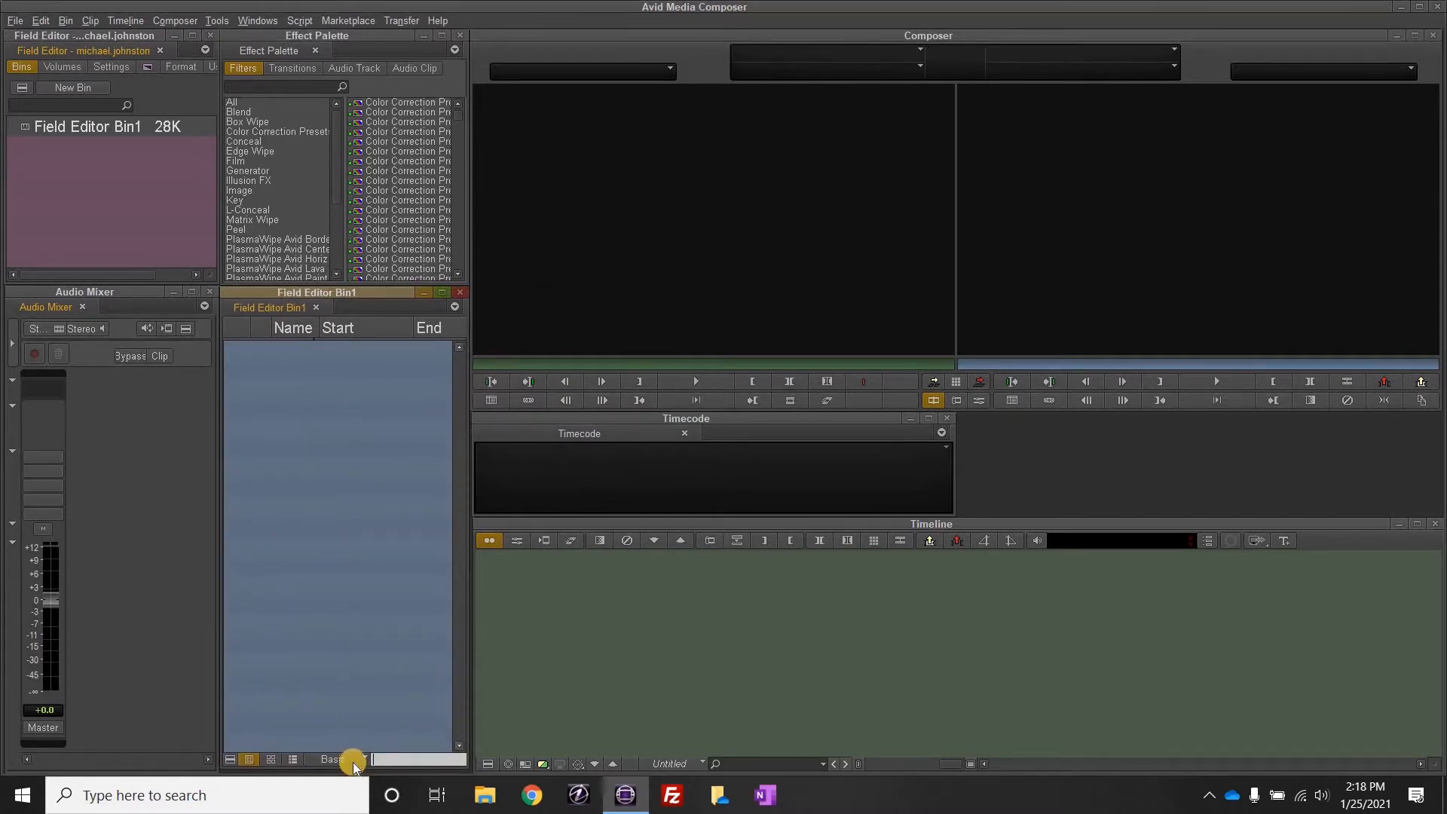
pyautogui.click(333, 760)
pyautogui.click(389, 742)
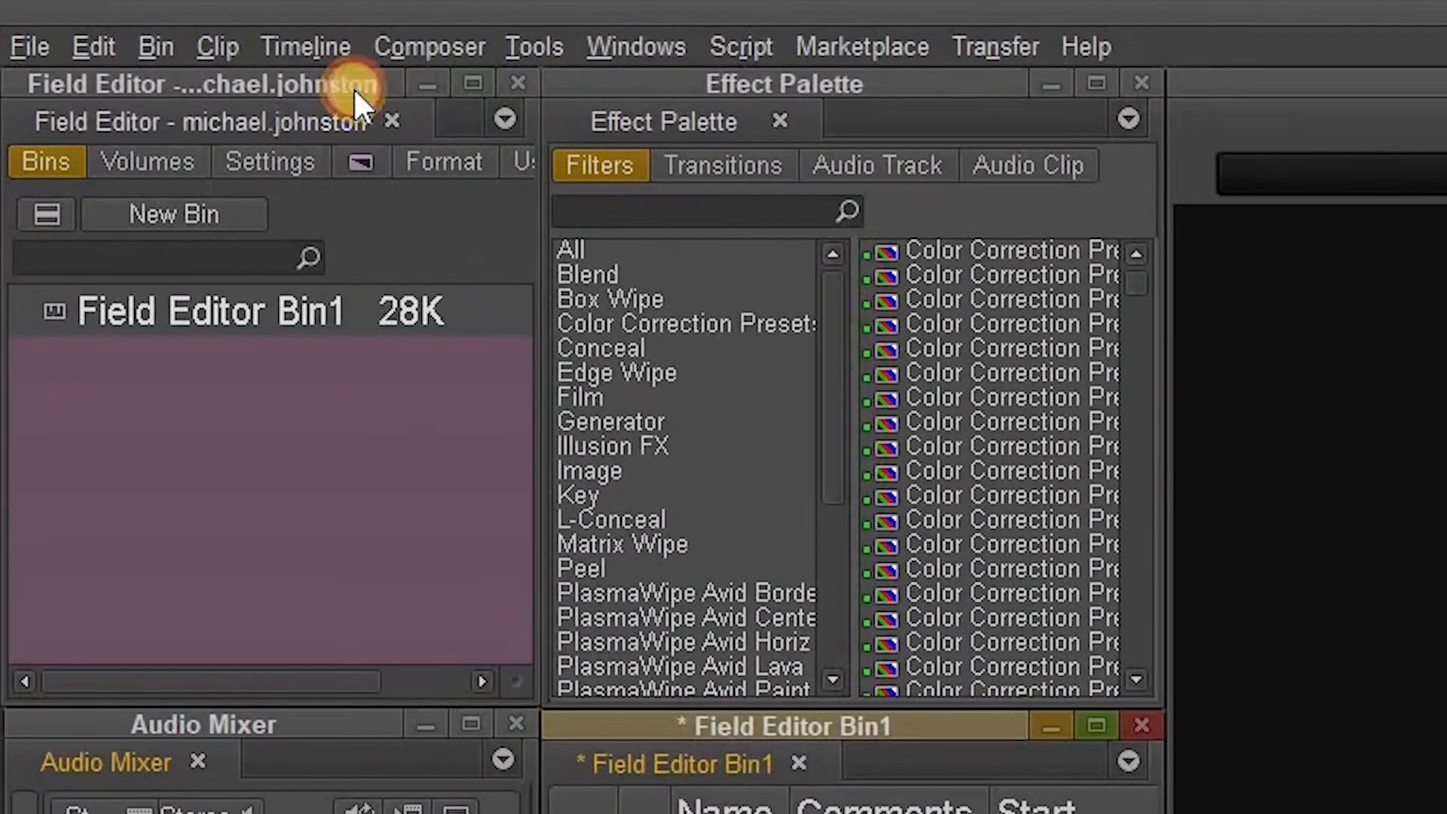
pyautogui.click(144, 37)
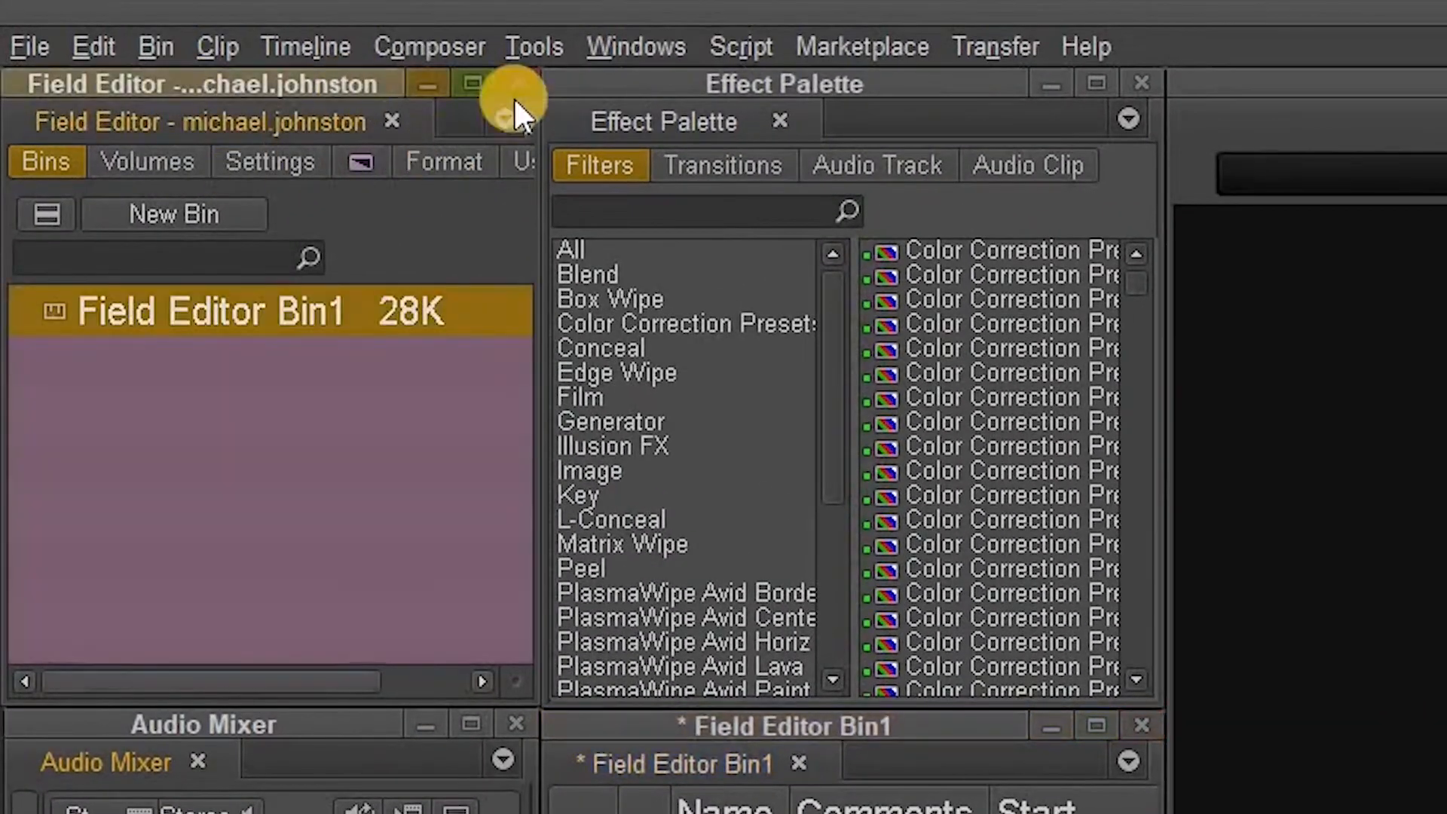
pyautogui.click(622, 52)
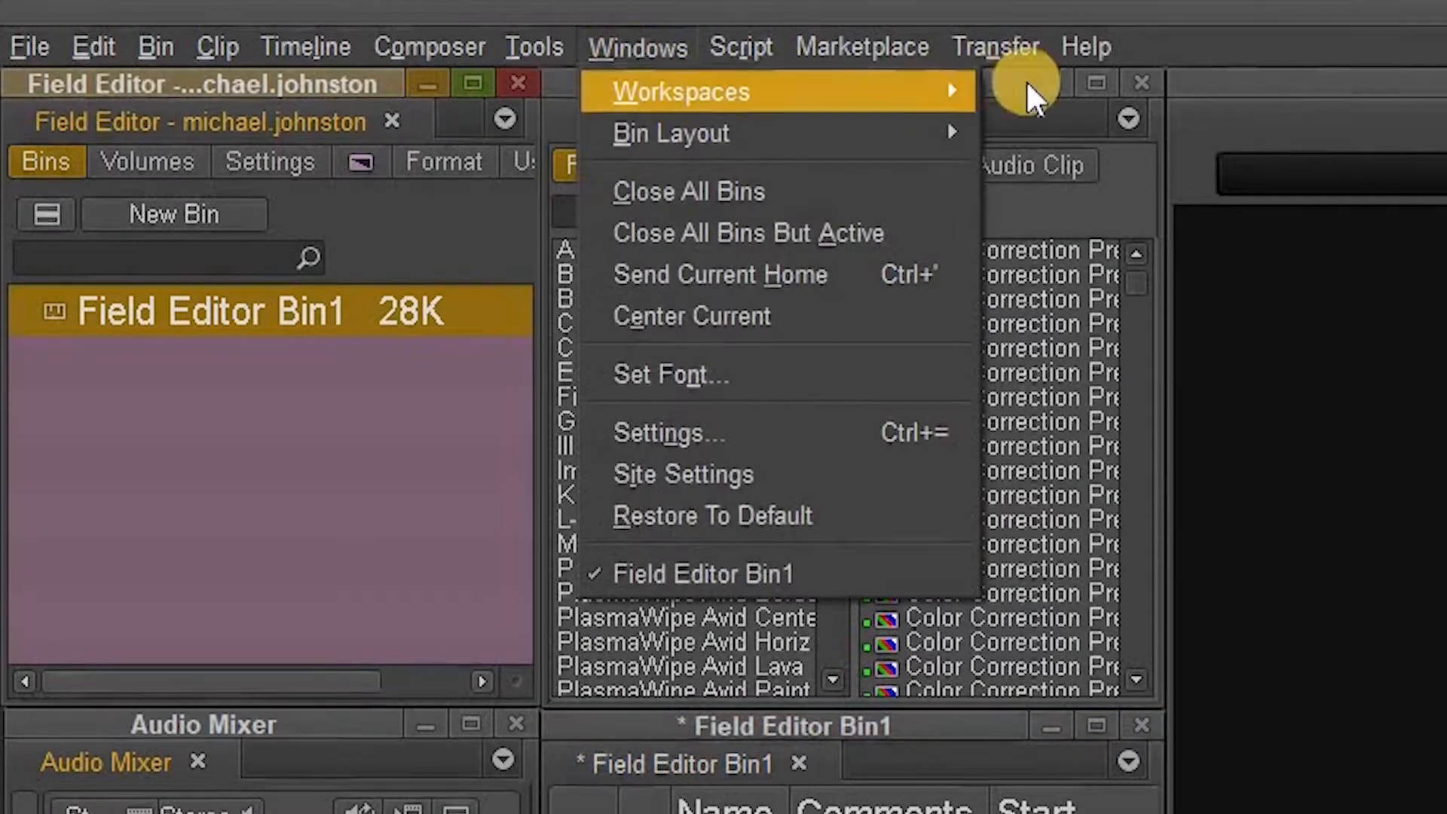
pyautogui.moveTo(754, 91)
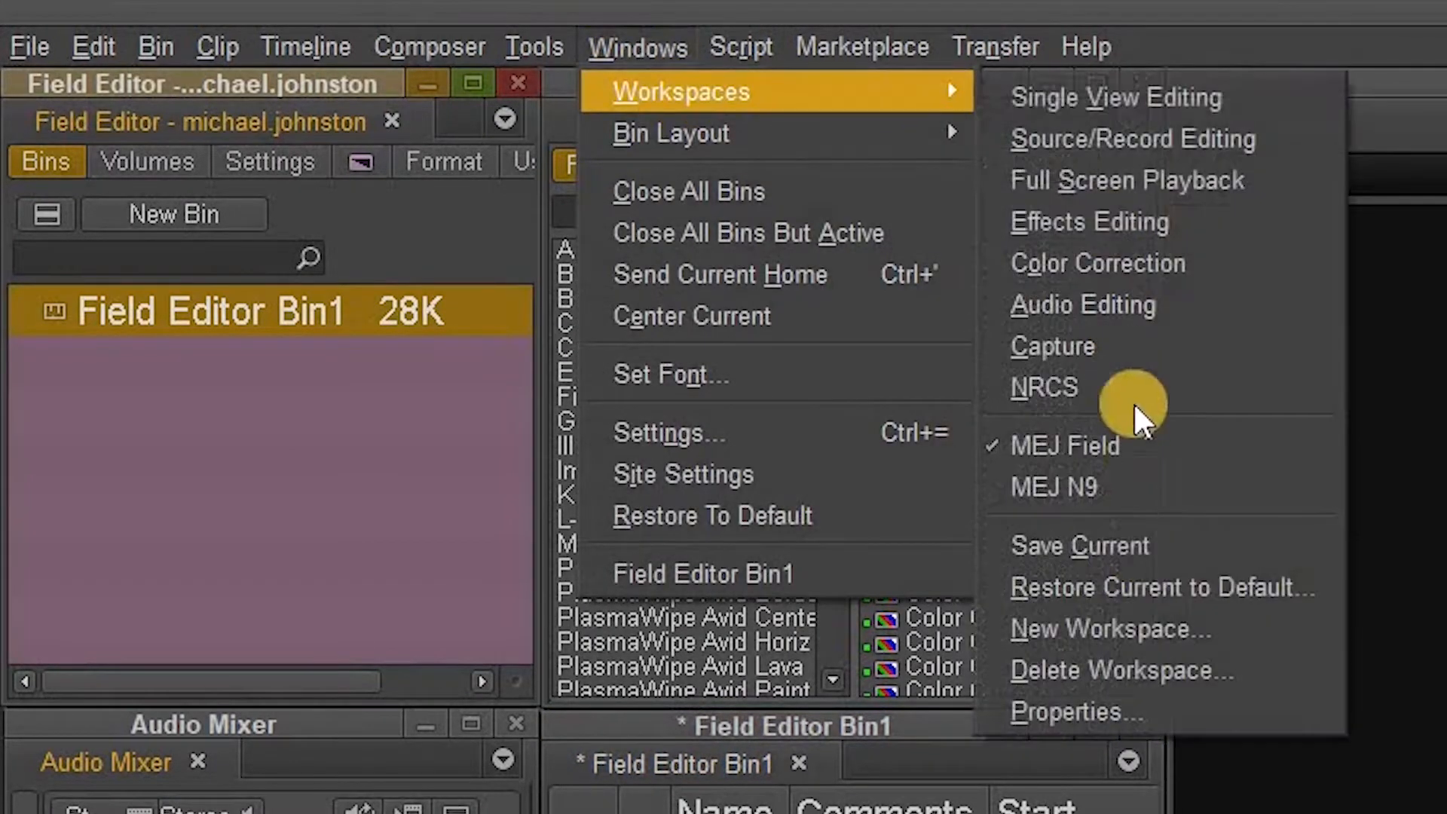
pyautogui.click(1132, 627)
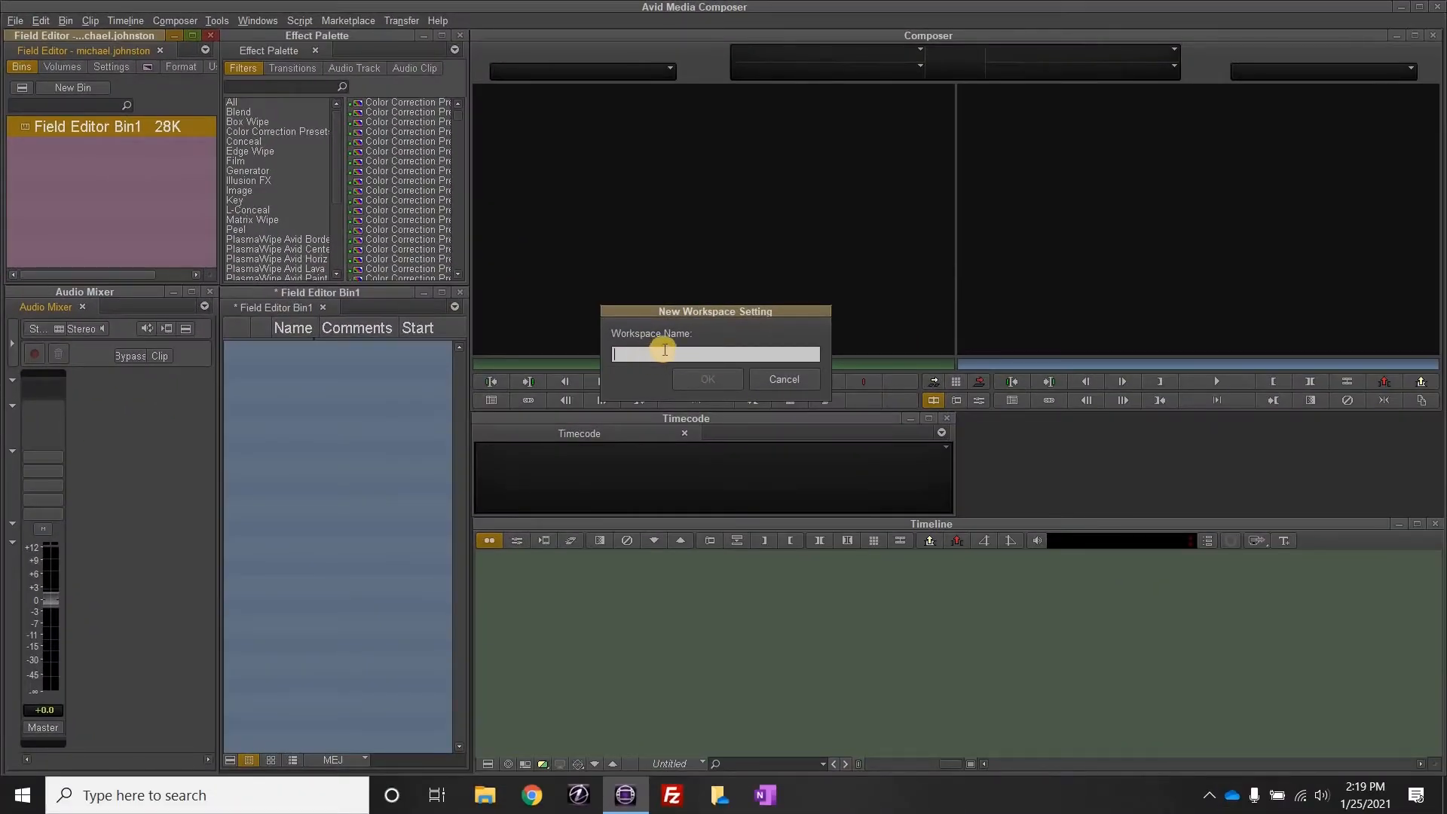
pyautogui.click(775, 380)
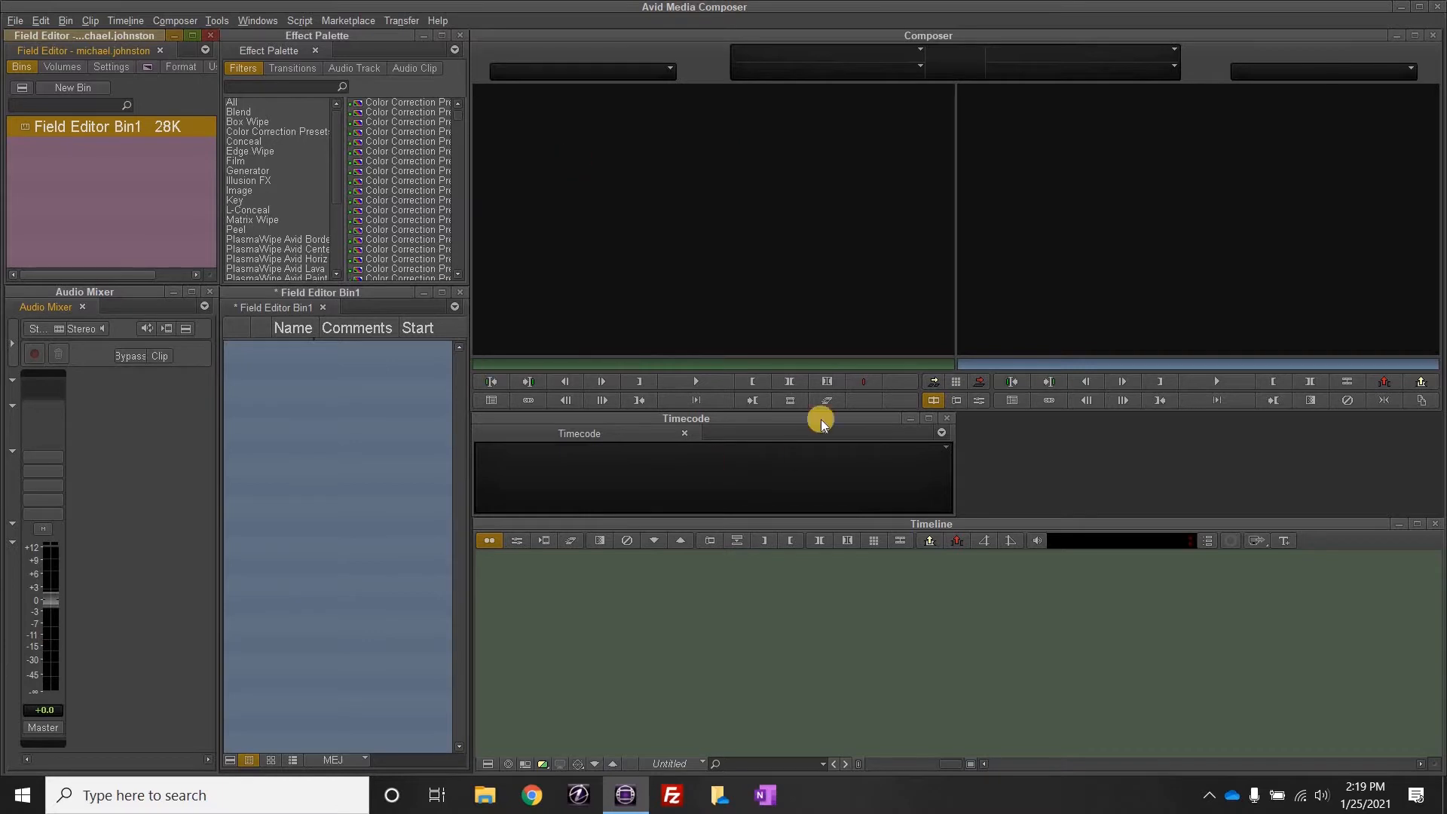
pyautogui.click(256, 20)
pyautogui.moveTo(356, 38)
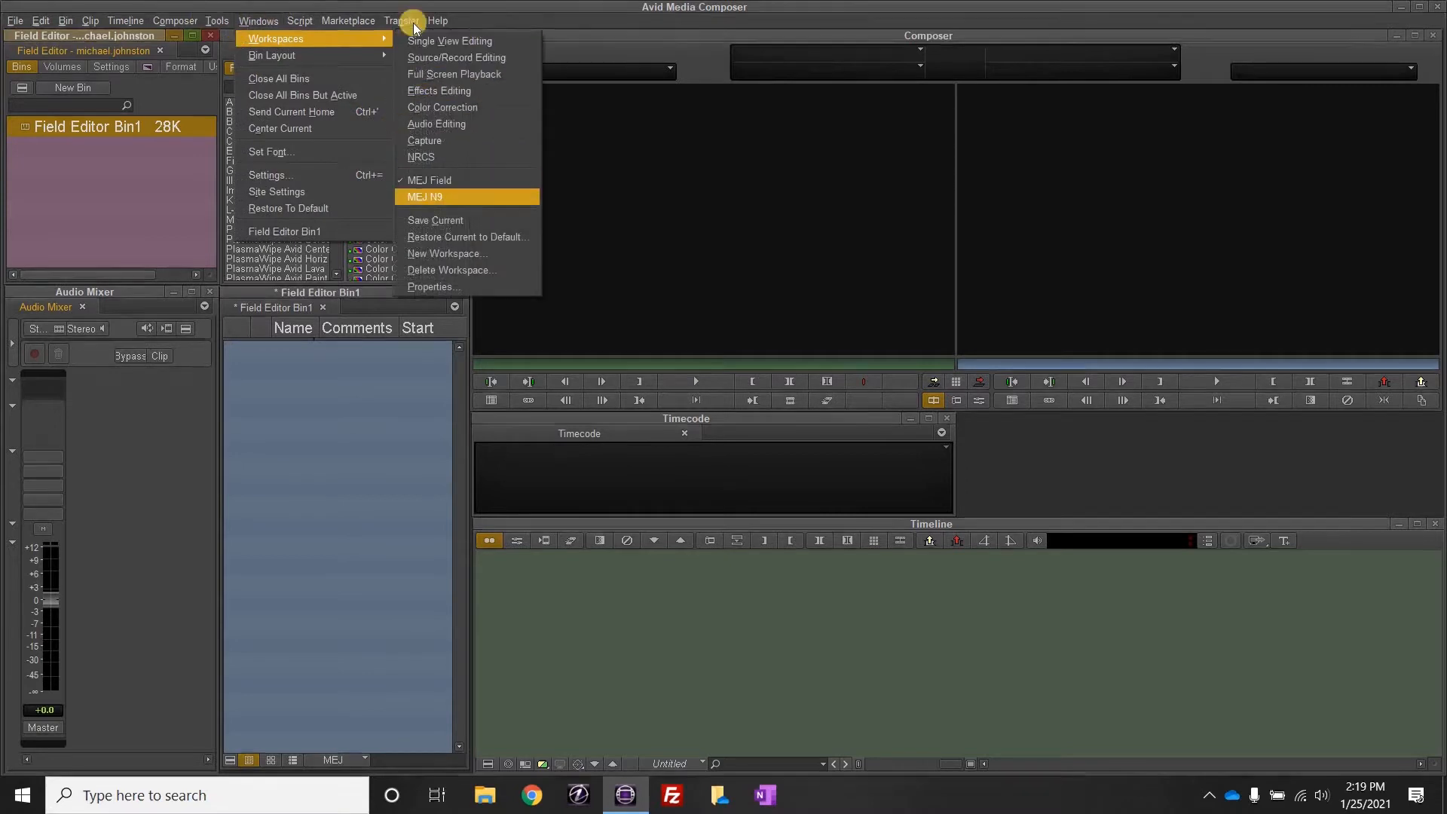
pyautogui.click(270, 488)
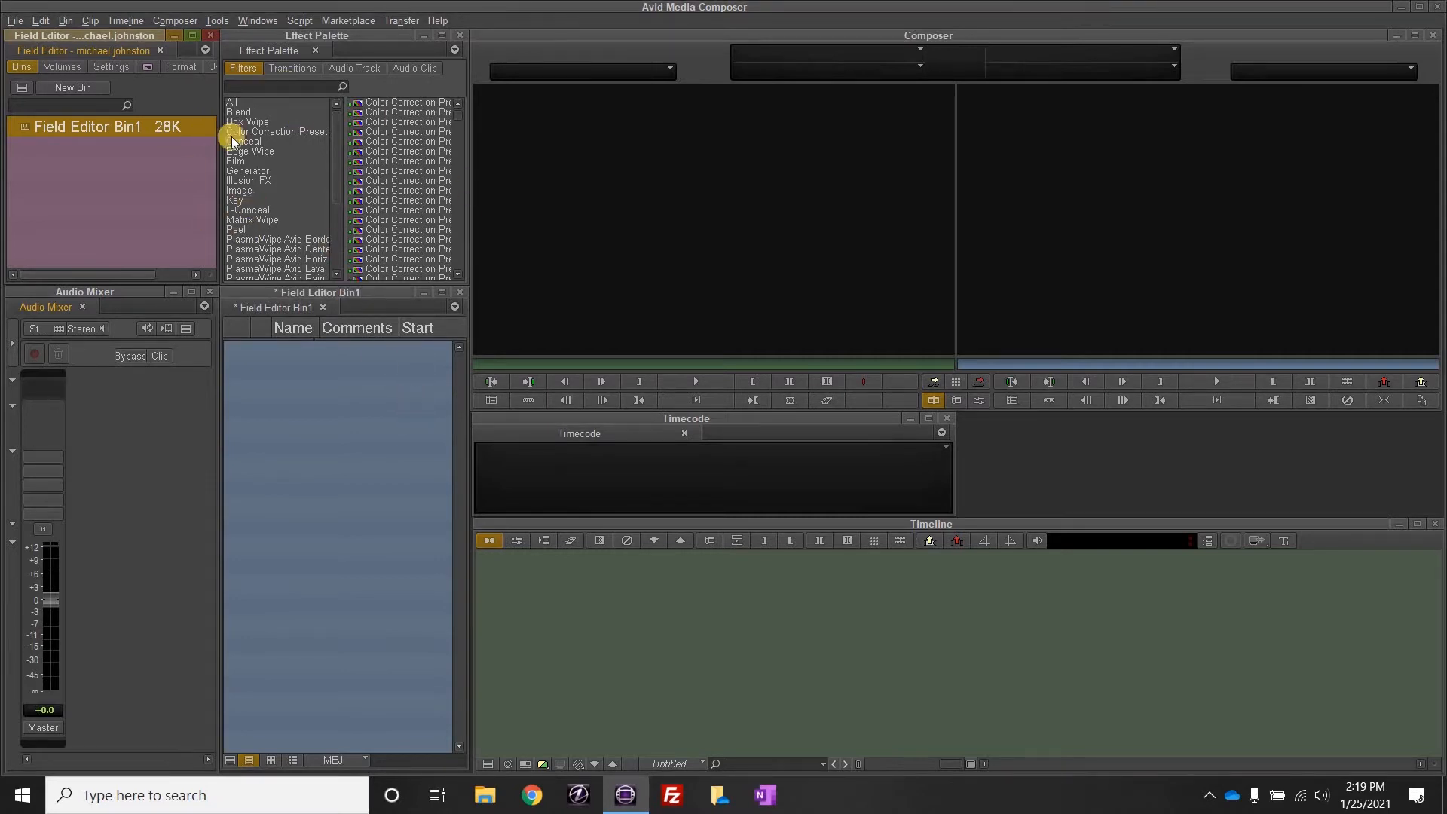
# Review the drive filtering and indexing options in the Media Creation settings, accept them, and return to the project's bins
pyautogui.click(103, 68)
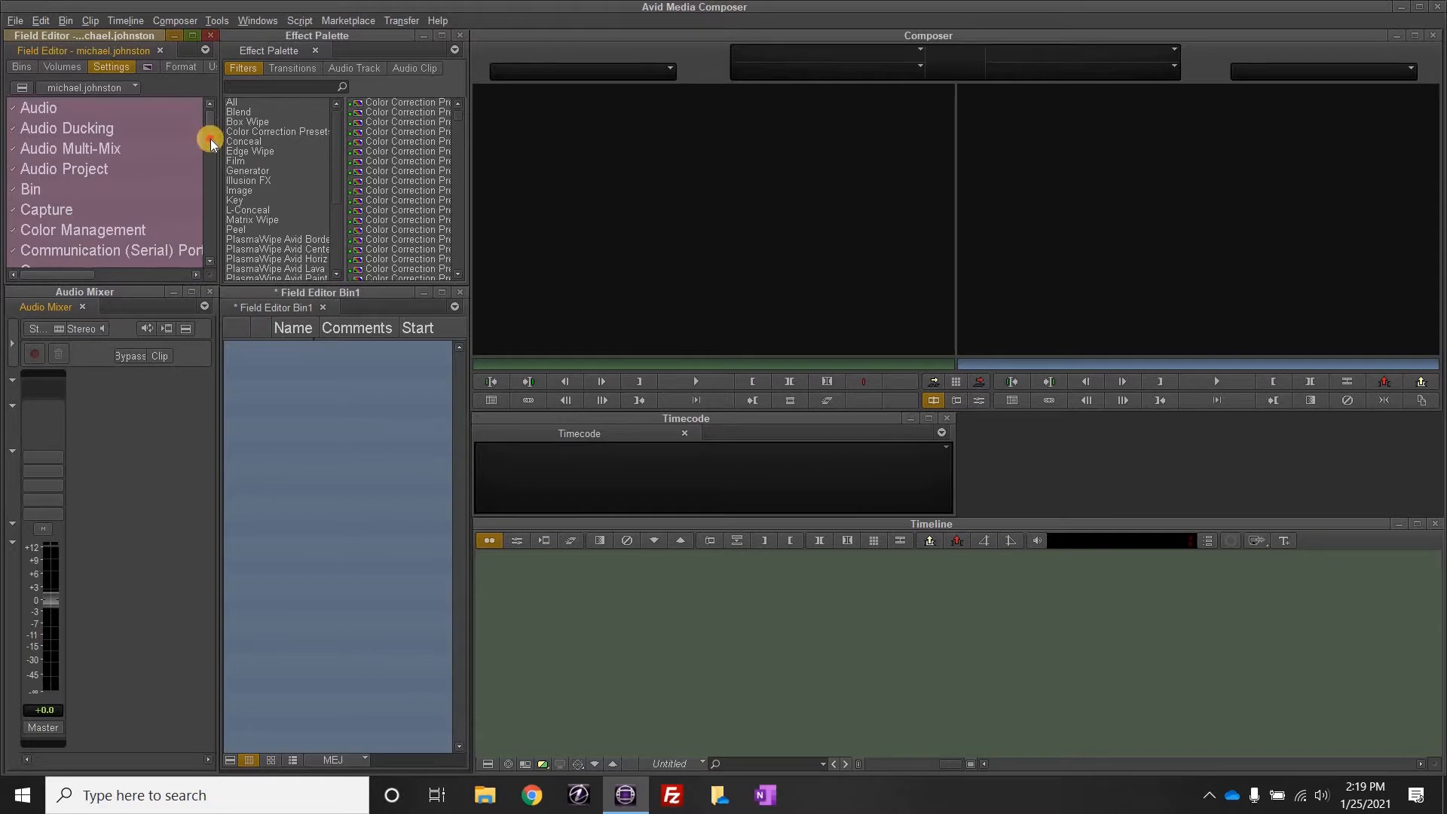
pyautogui.scroll(-5, 205, 156)
pyautogui.scroll(-3, 198, 182)
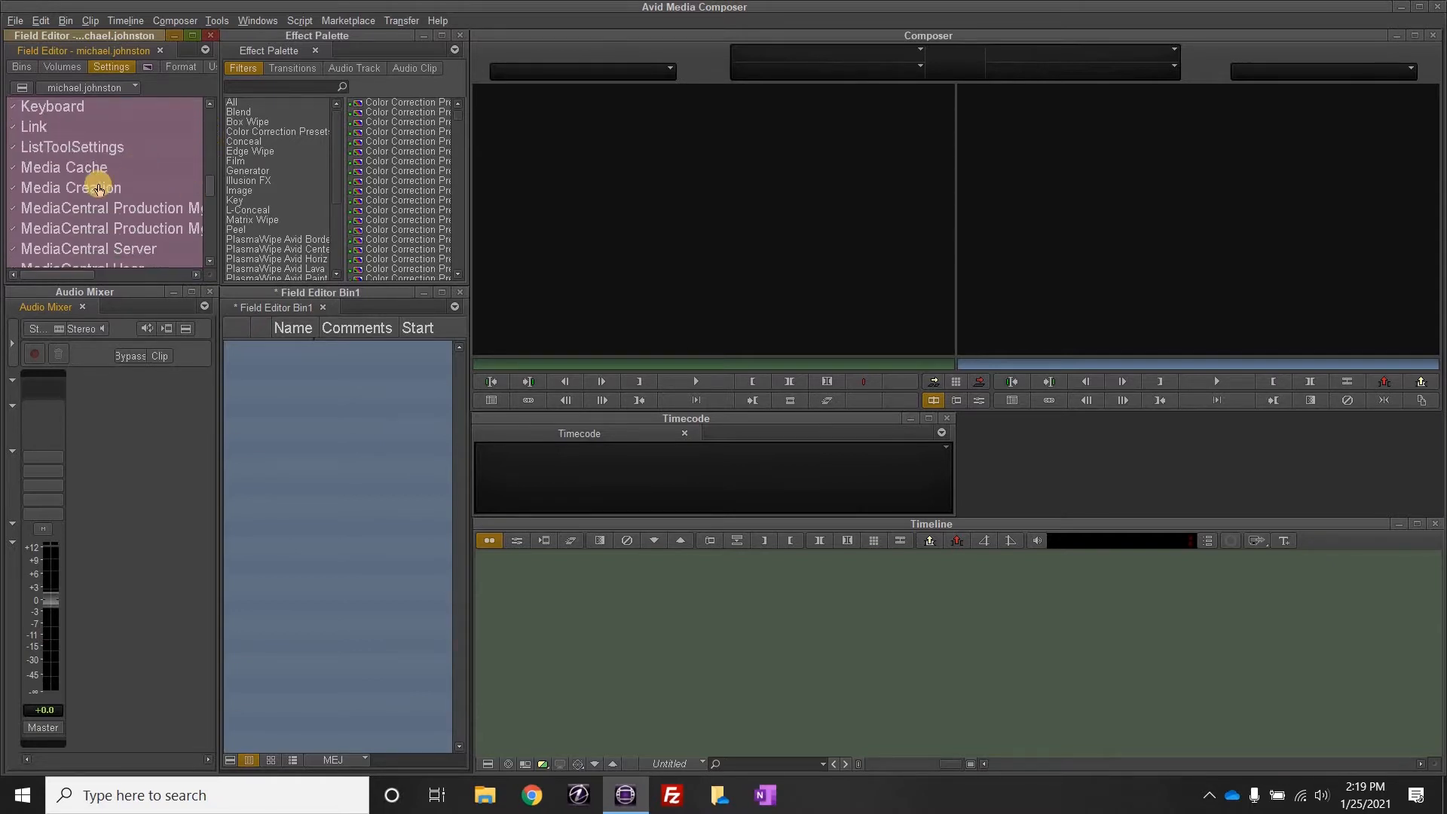
pyautogui.doubleClick(92, 189)
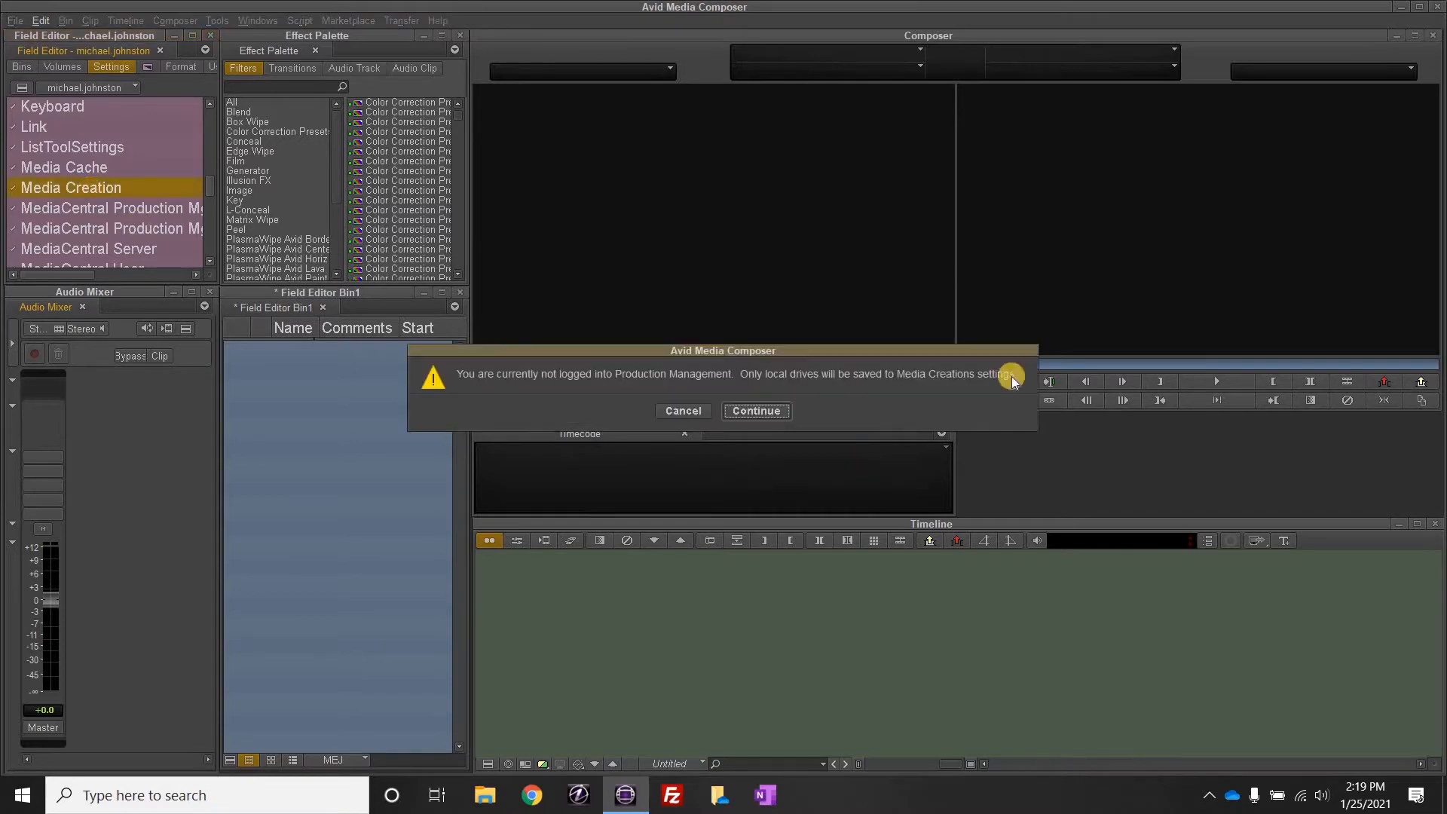
pyautogui.click(780, 412)
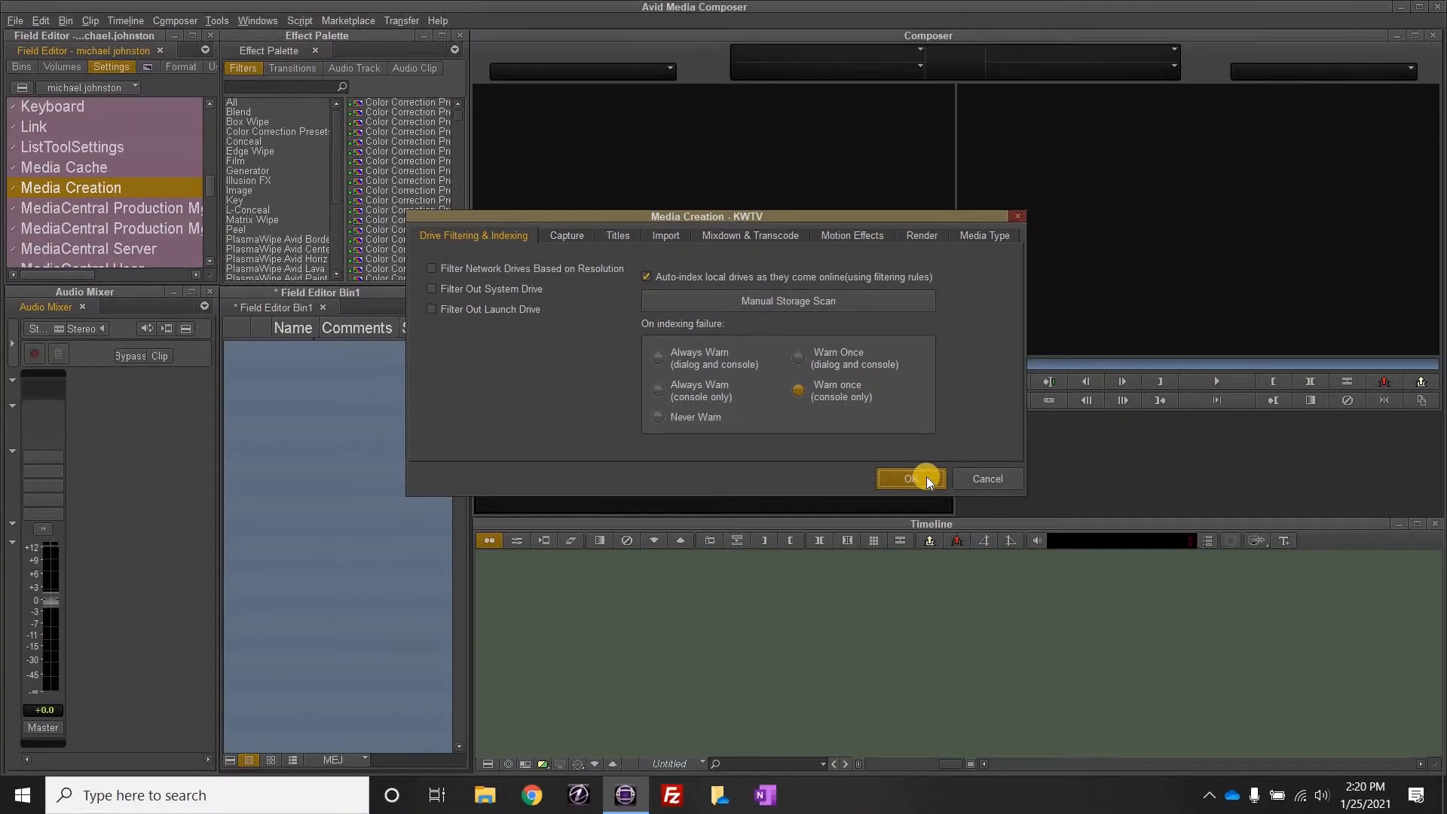
pyautogui.click(911, 479)
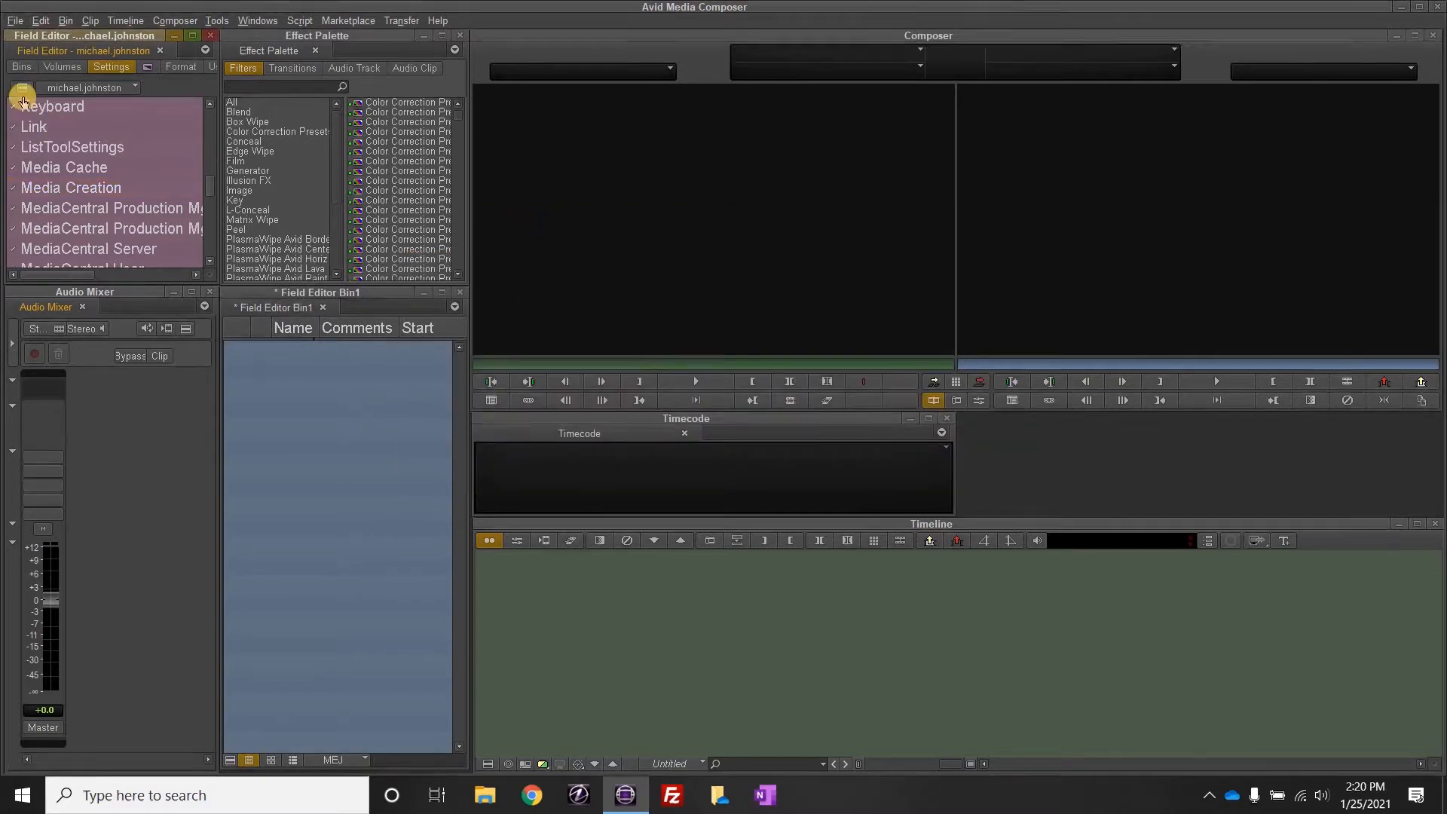
pyautogui.click(18, 69)
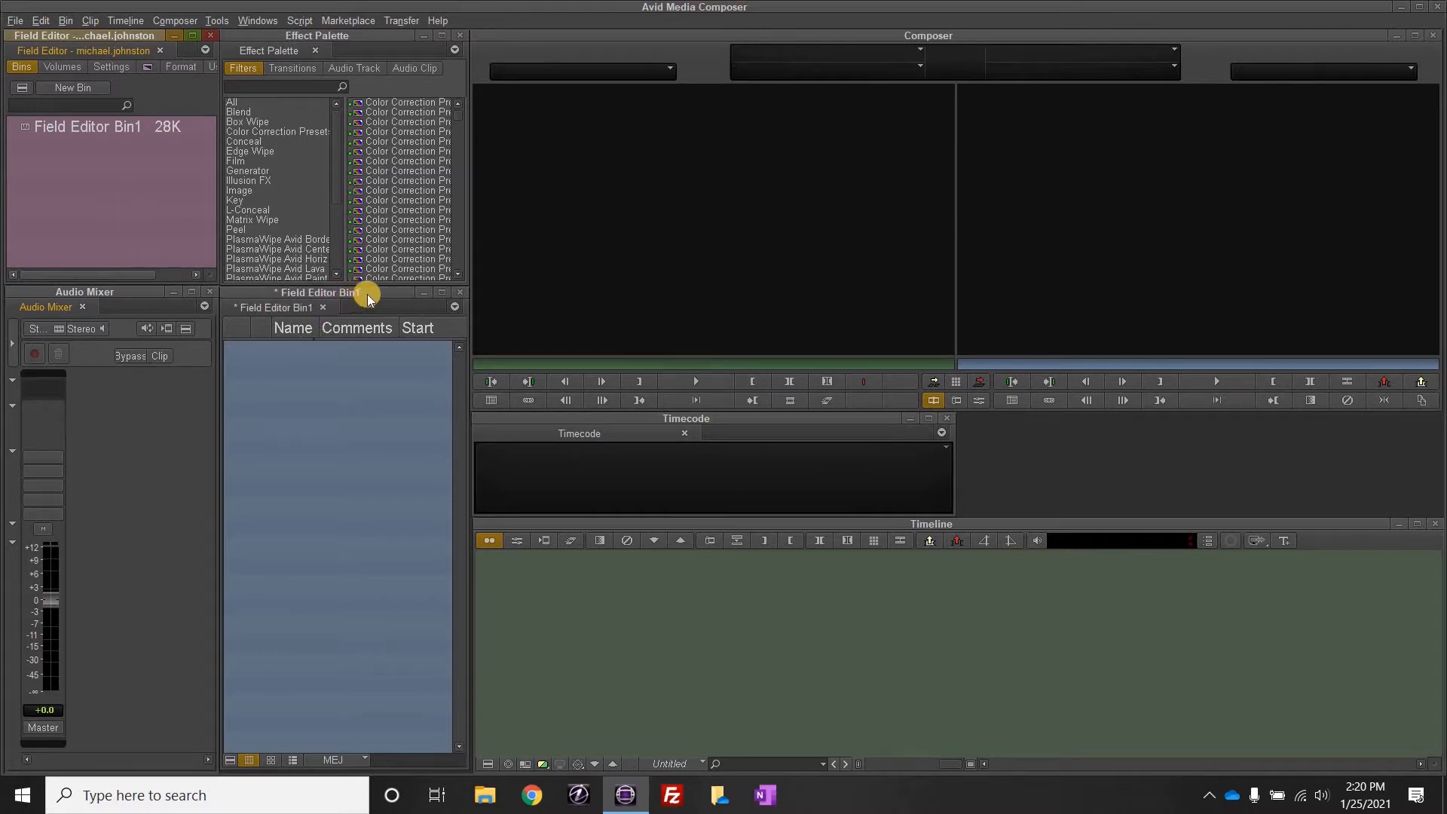
pyautogui.click(356, 417)
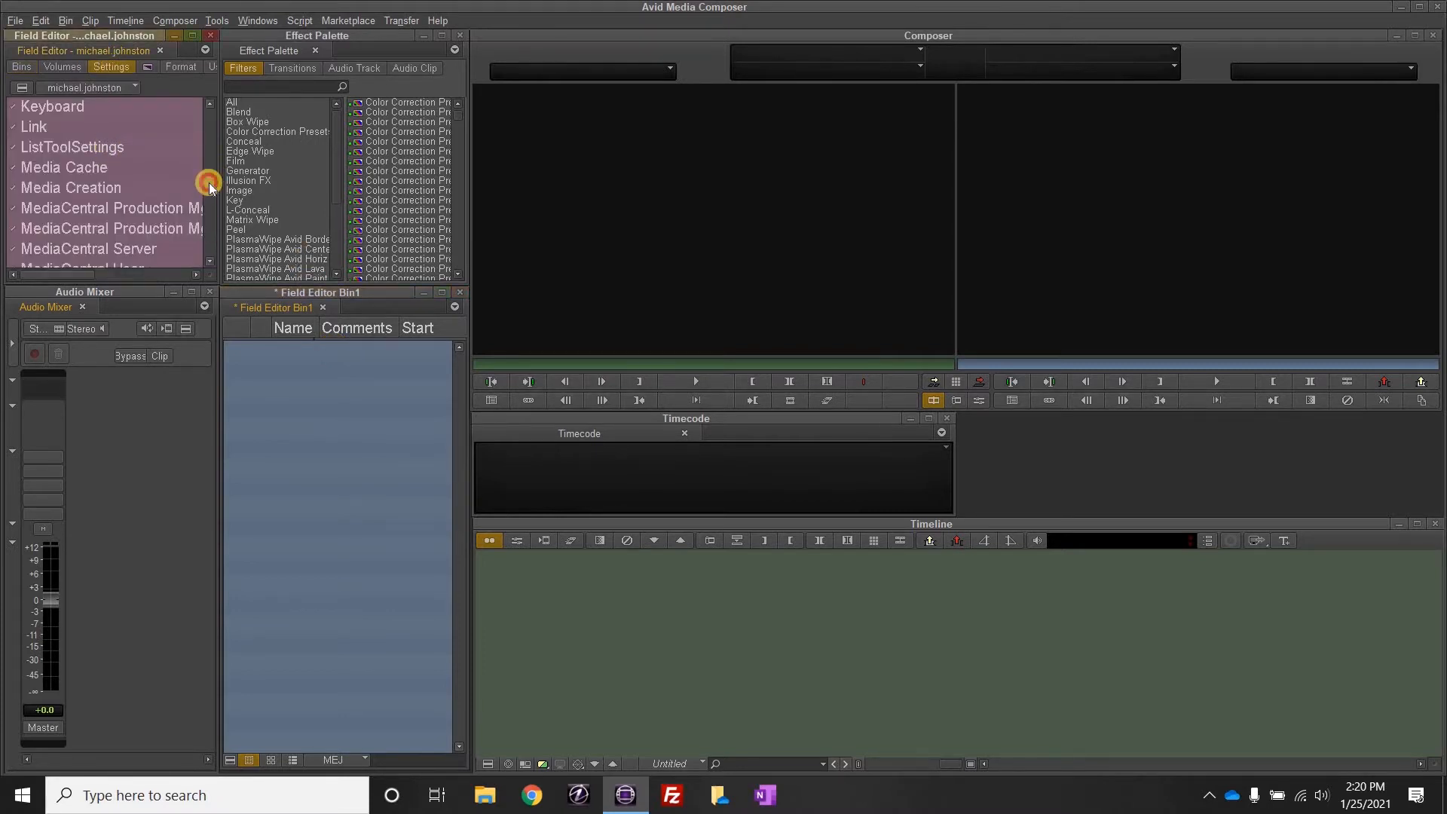
# Check in the Link settings for volume mounting that automatic linking to volumes is enabled, and accept the settings
pyautogui.scroll(1, 34, 162)
pyautogui.doubleClick(34, 162)
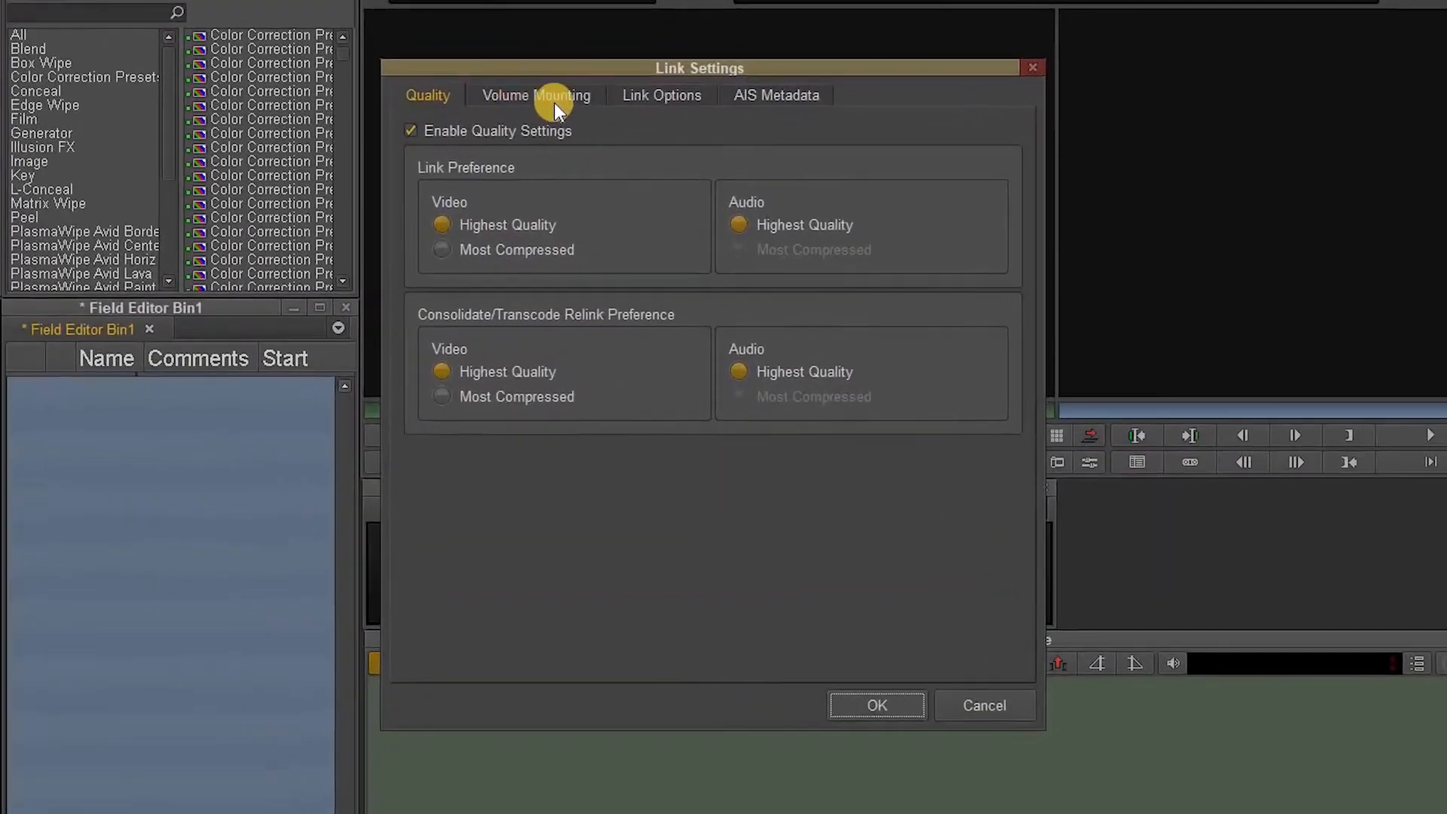
pyautogui.click(529, 98)
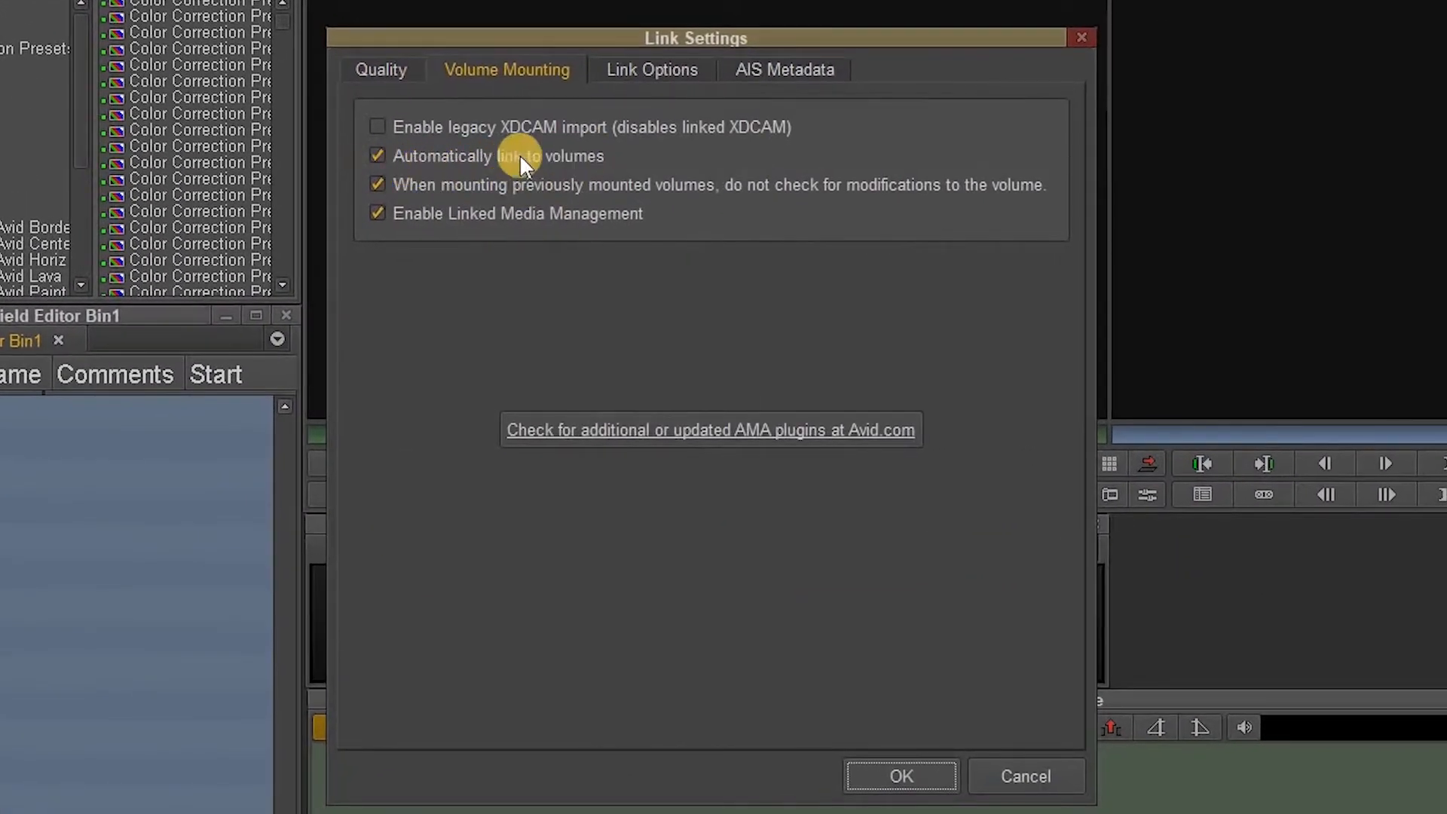
pyautogui.moveTo(380, 155)
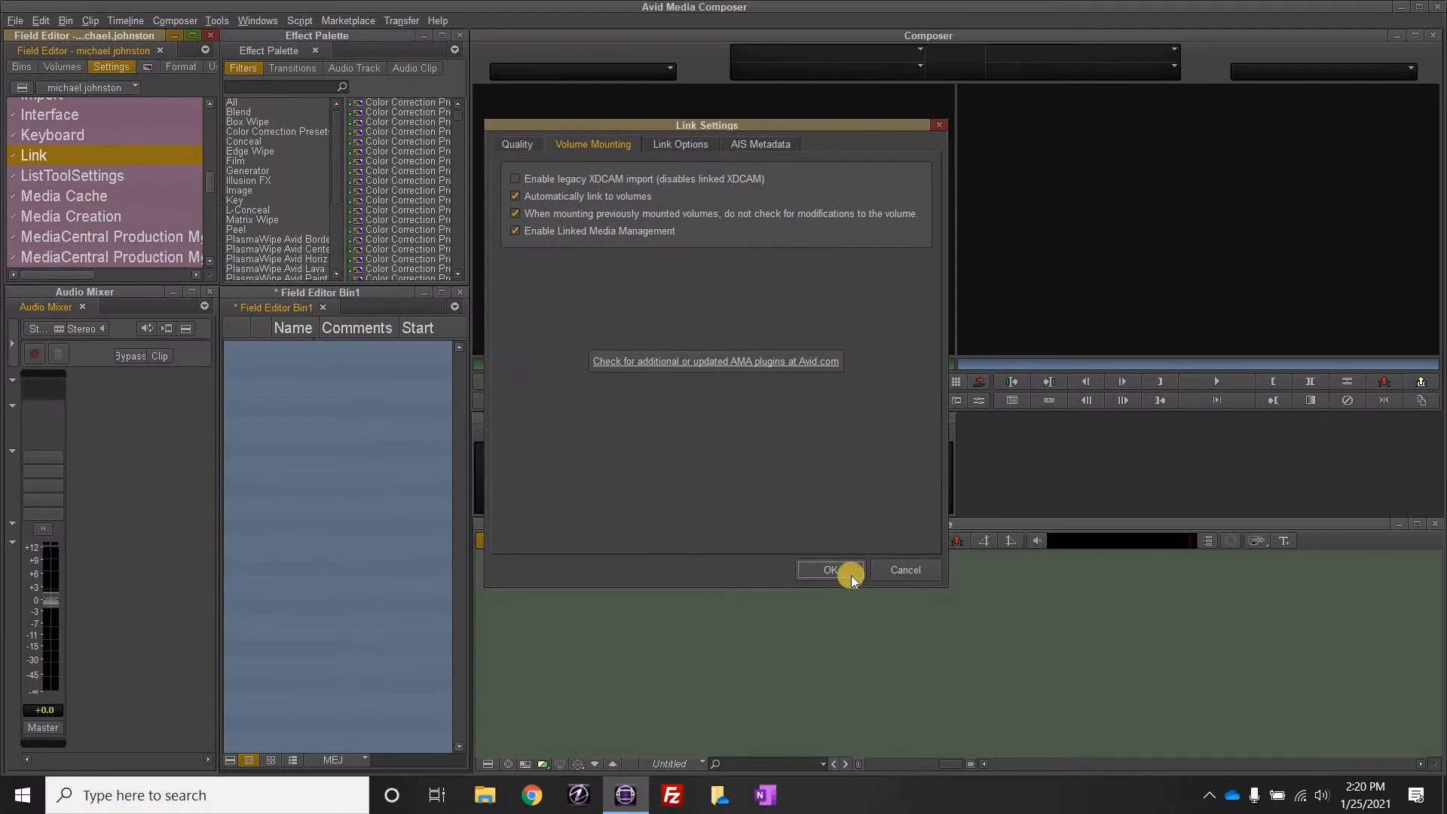
pyautogui.click(848, 573)
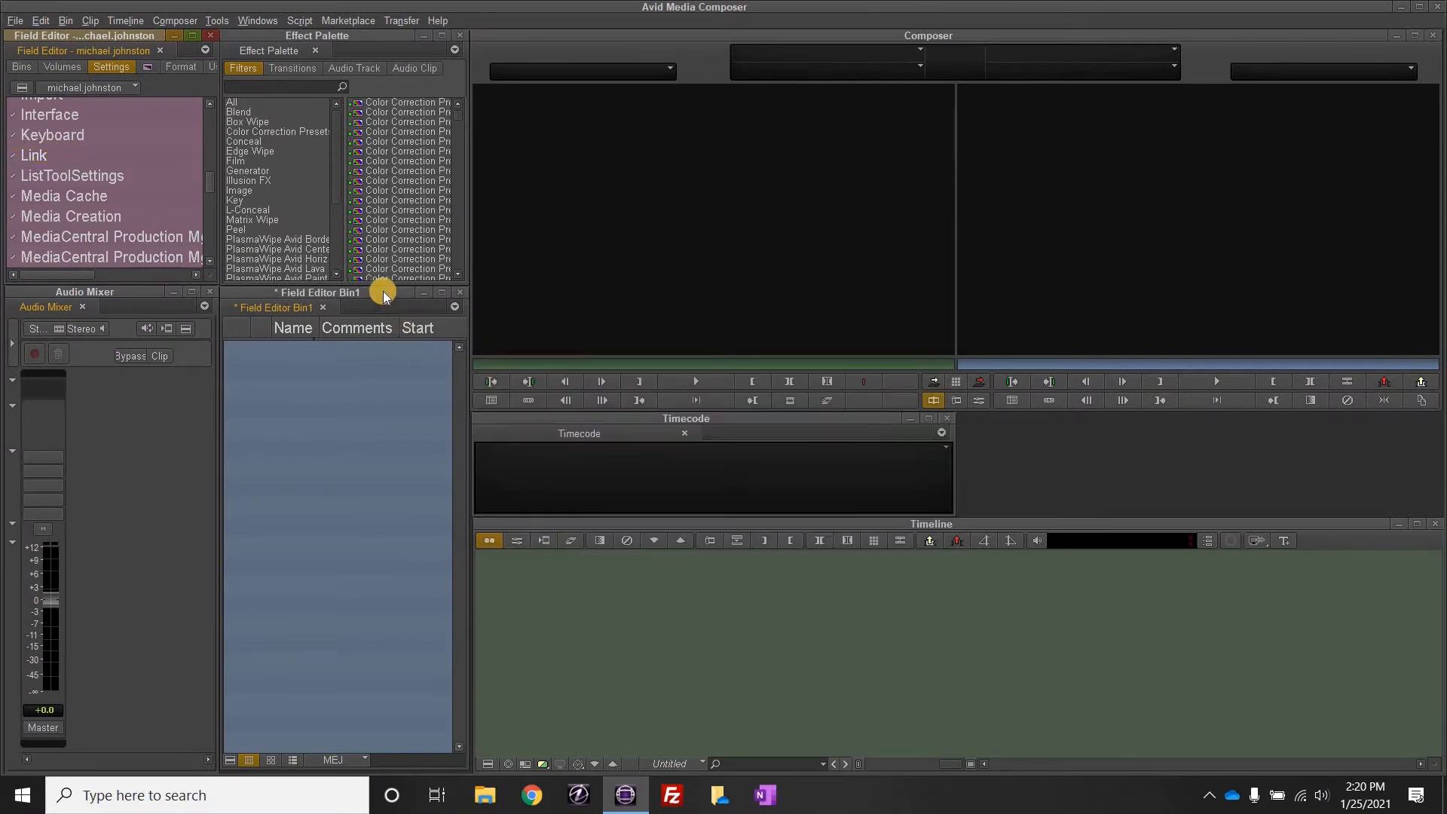
# Make Field Editor Bin1 the active bin and load linked clip 00009 into the source monitor
pyautogui.click(383, 294)
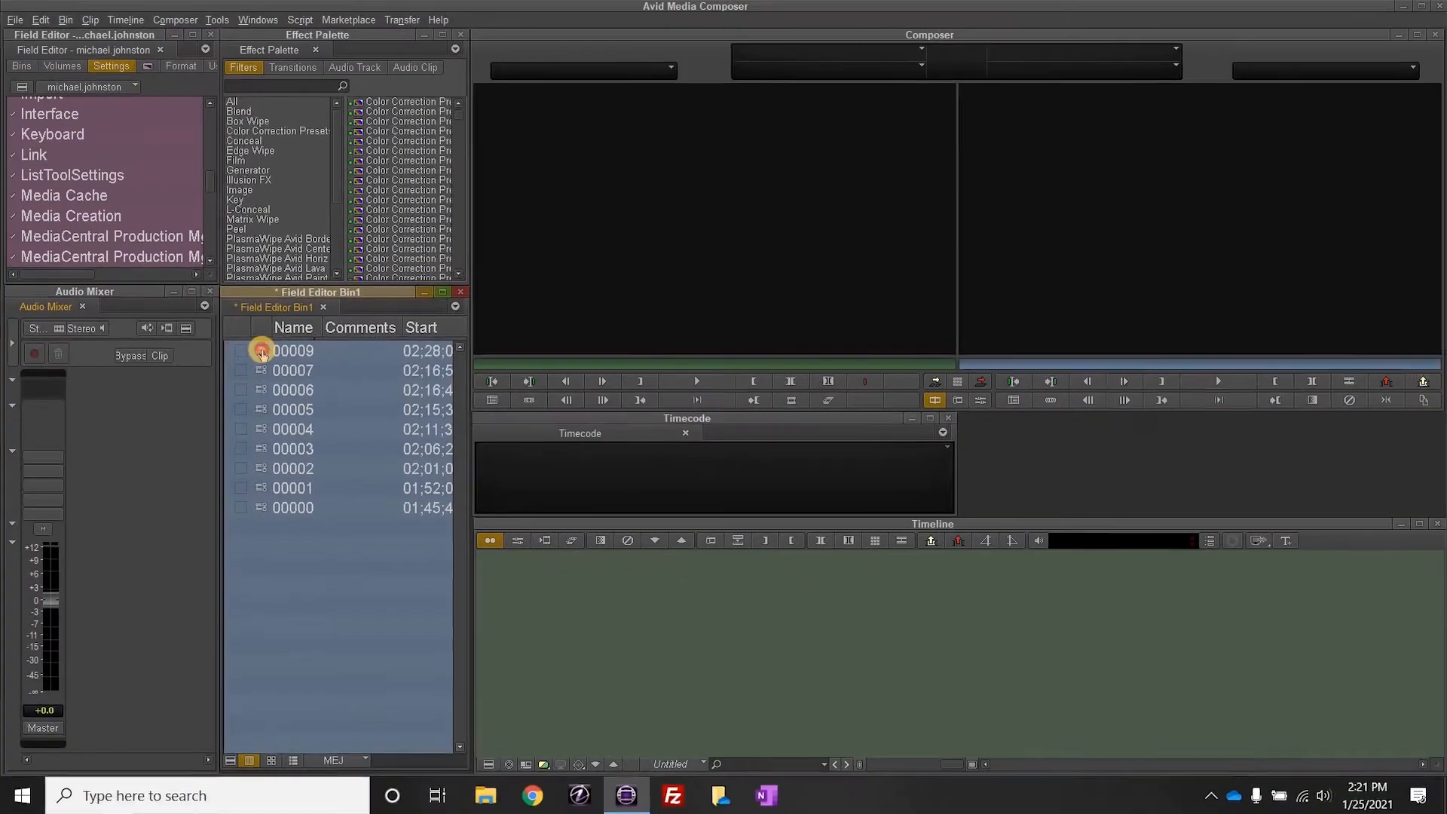
pyautogui.click(325, 304)
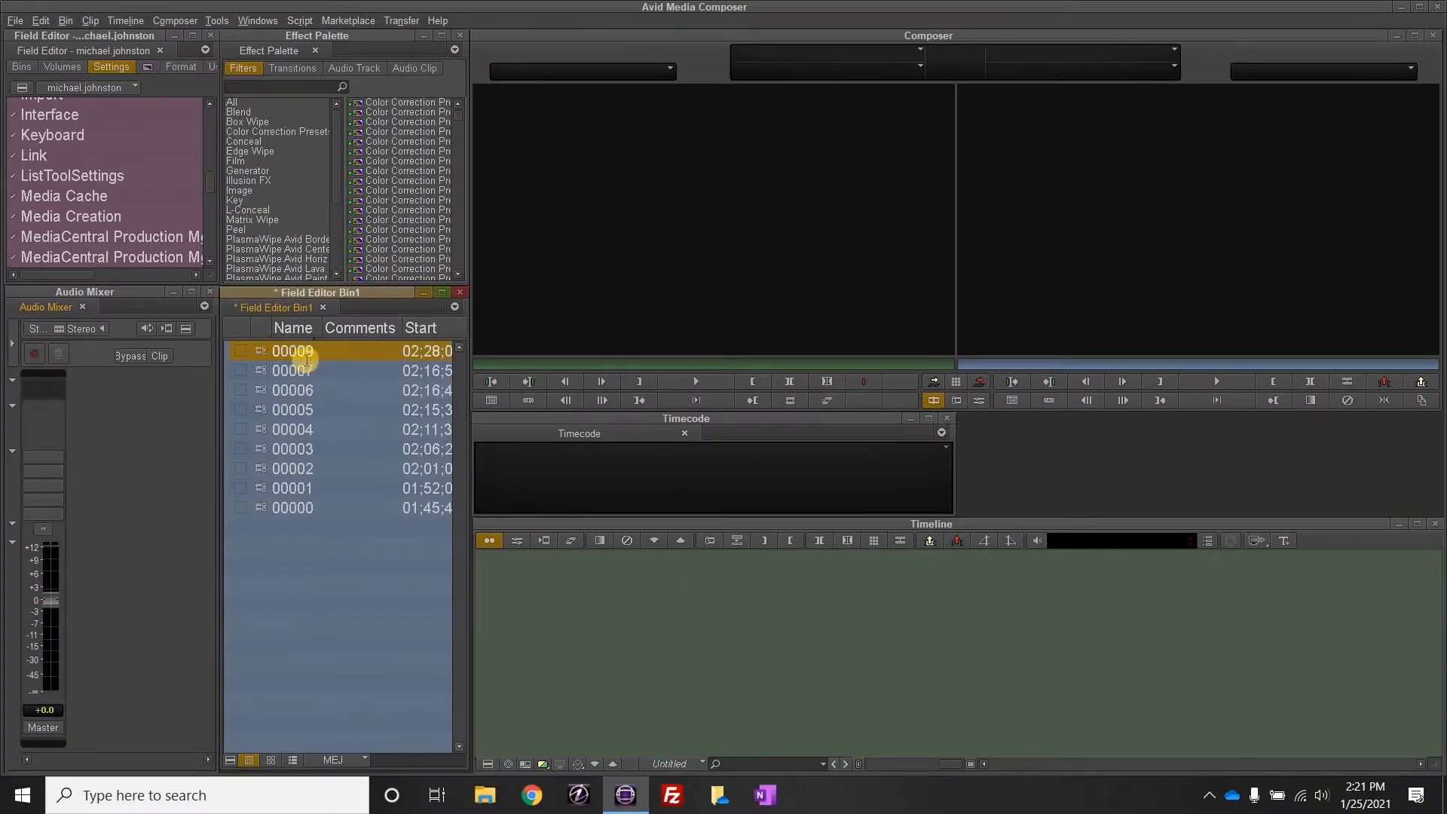
pyautogui.moveTo(262, 354); pyautogui.dragTo(730, 354)
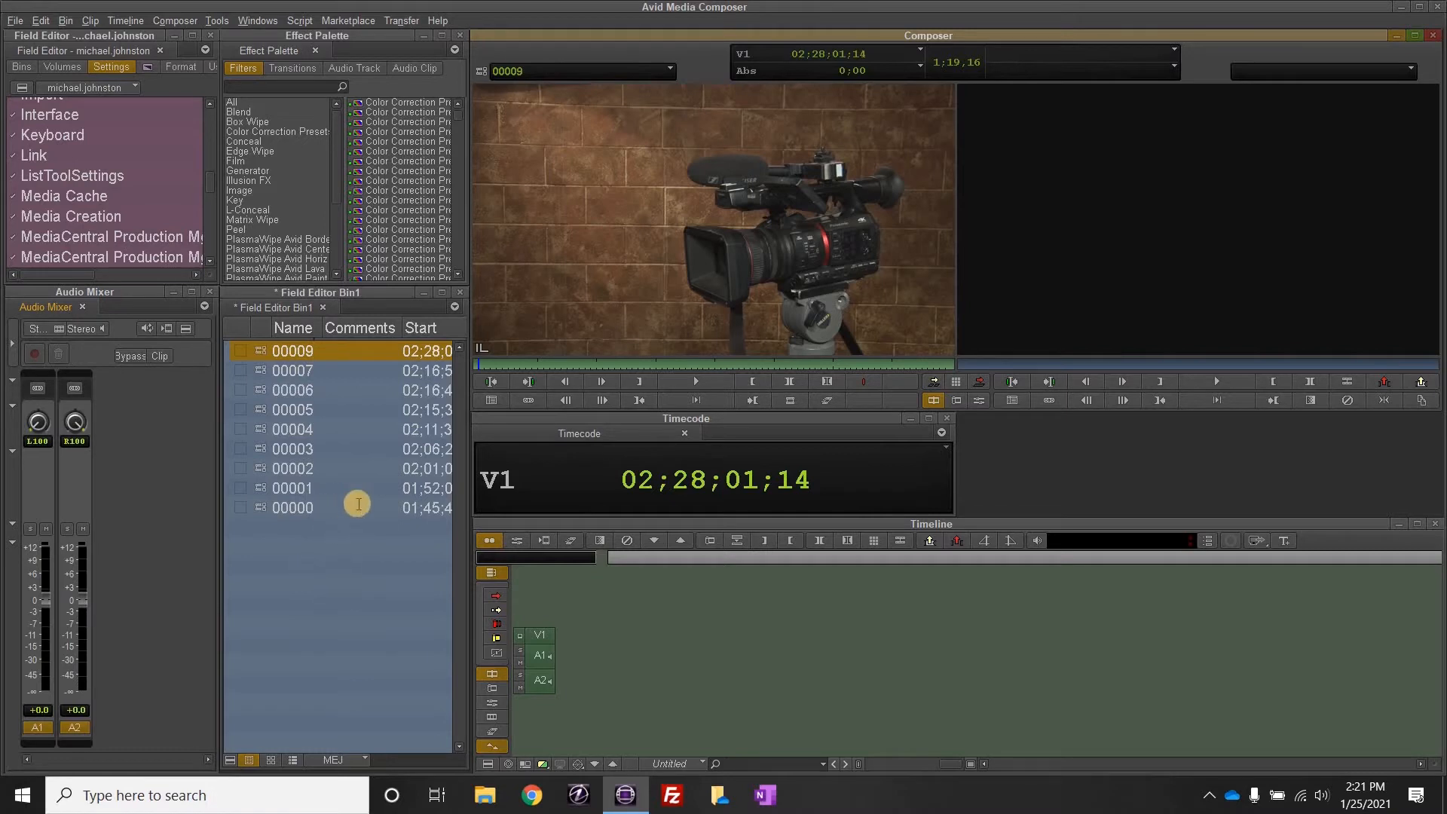
# Set up a consolidation of all nine bin clips to the OS (C:) drive, converting audio to 48 kHz, 16 Bit and PCM (MXF)
pyautogui.keyDown('shift'); pyautogui.click(258, 514); pyautogui.keyUp('shift')
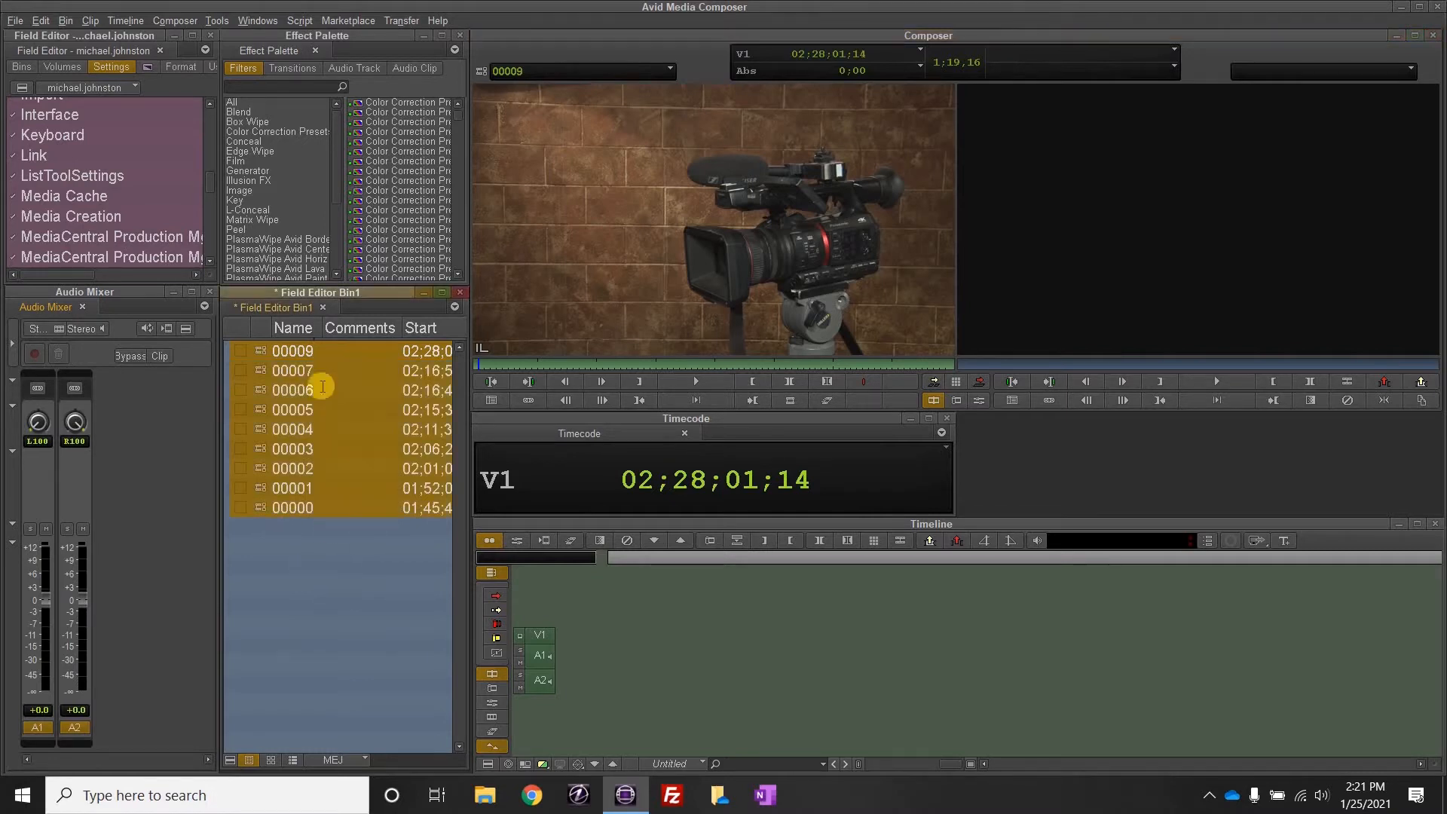
pyautogui.rightClick(260, 387)
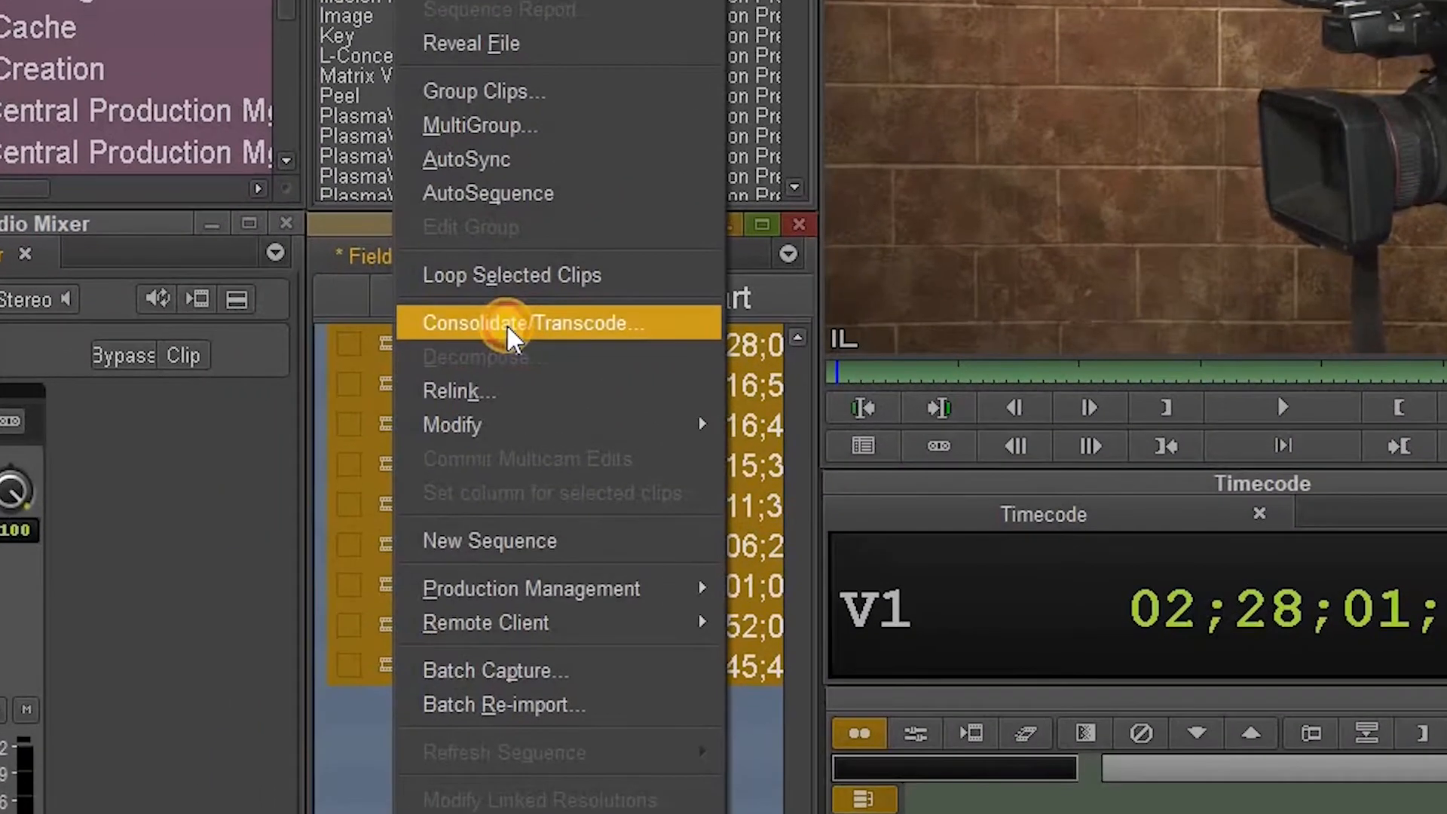
pyautogui.click(507, 323)
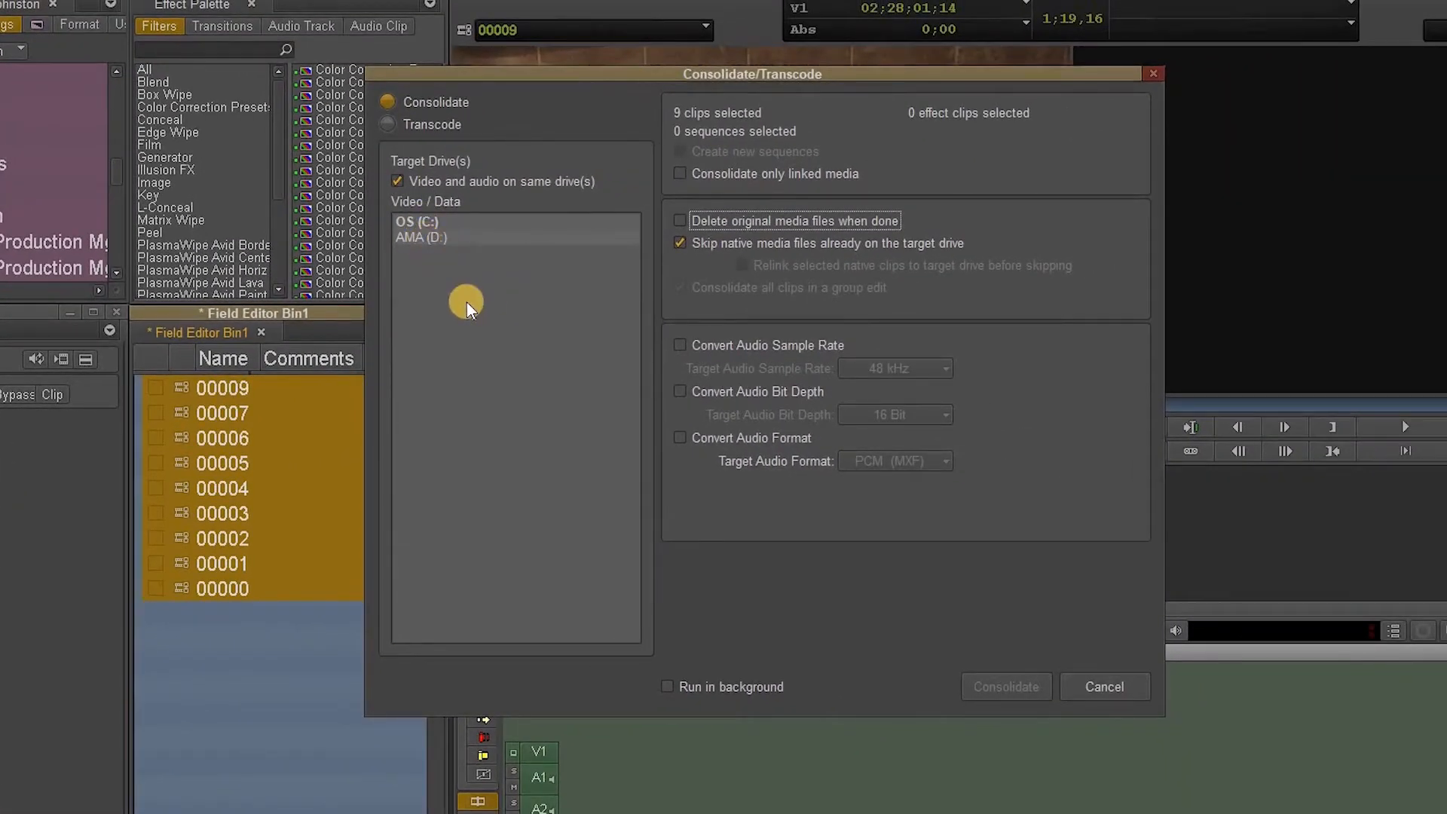
pyautogui.click(430, 221)
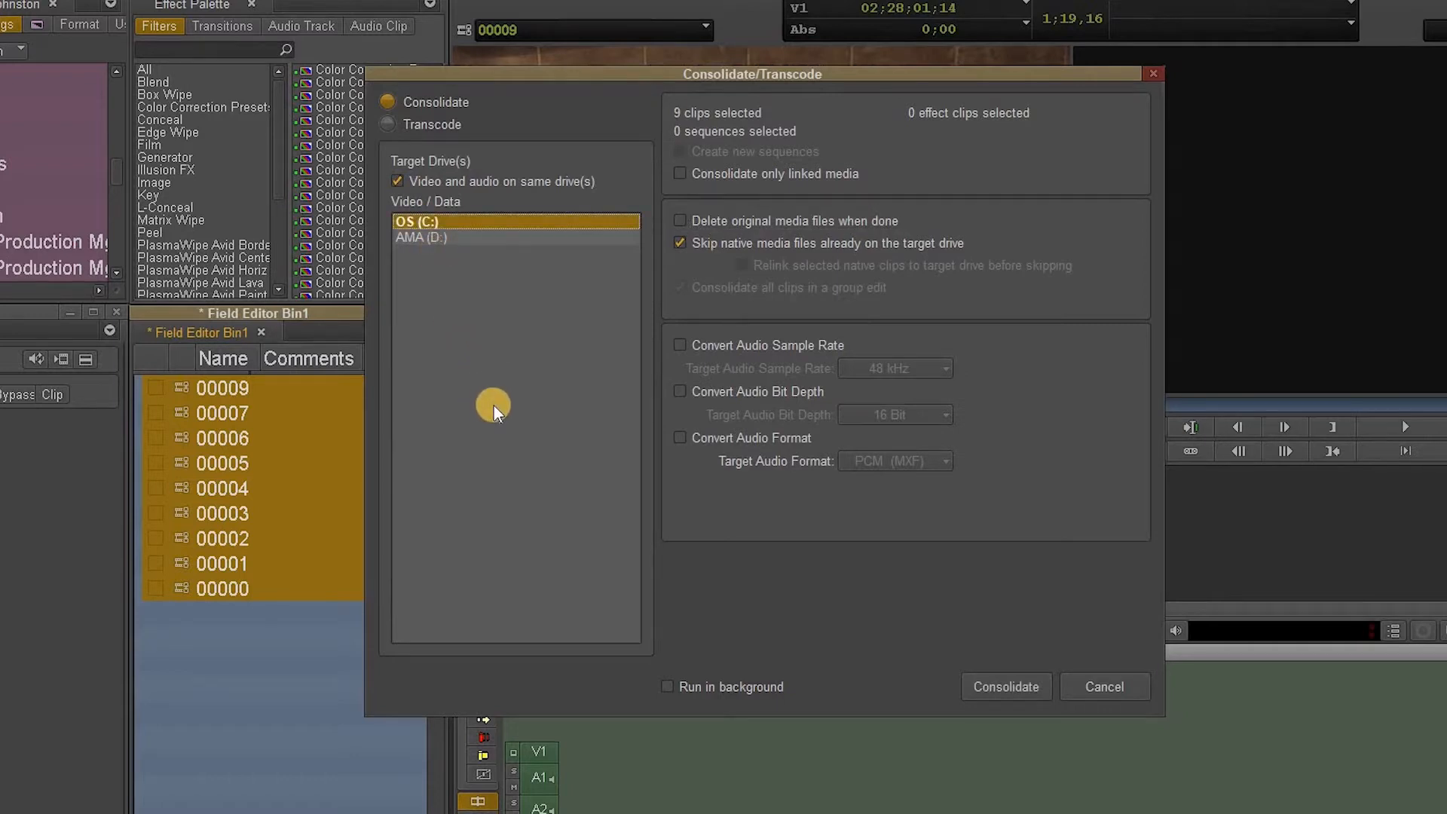
pyautogui.click(681, 345)
pyautogui.click(680, 392)
pyautogui.click(678, 438)
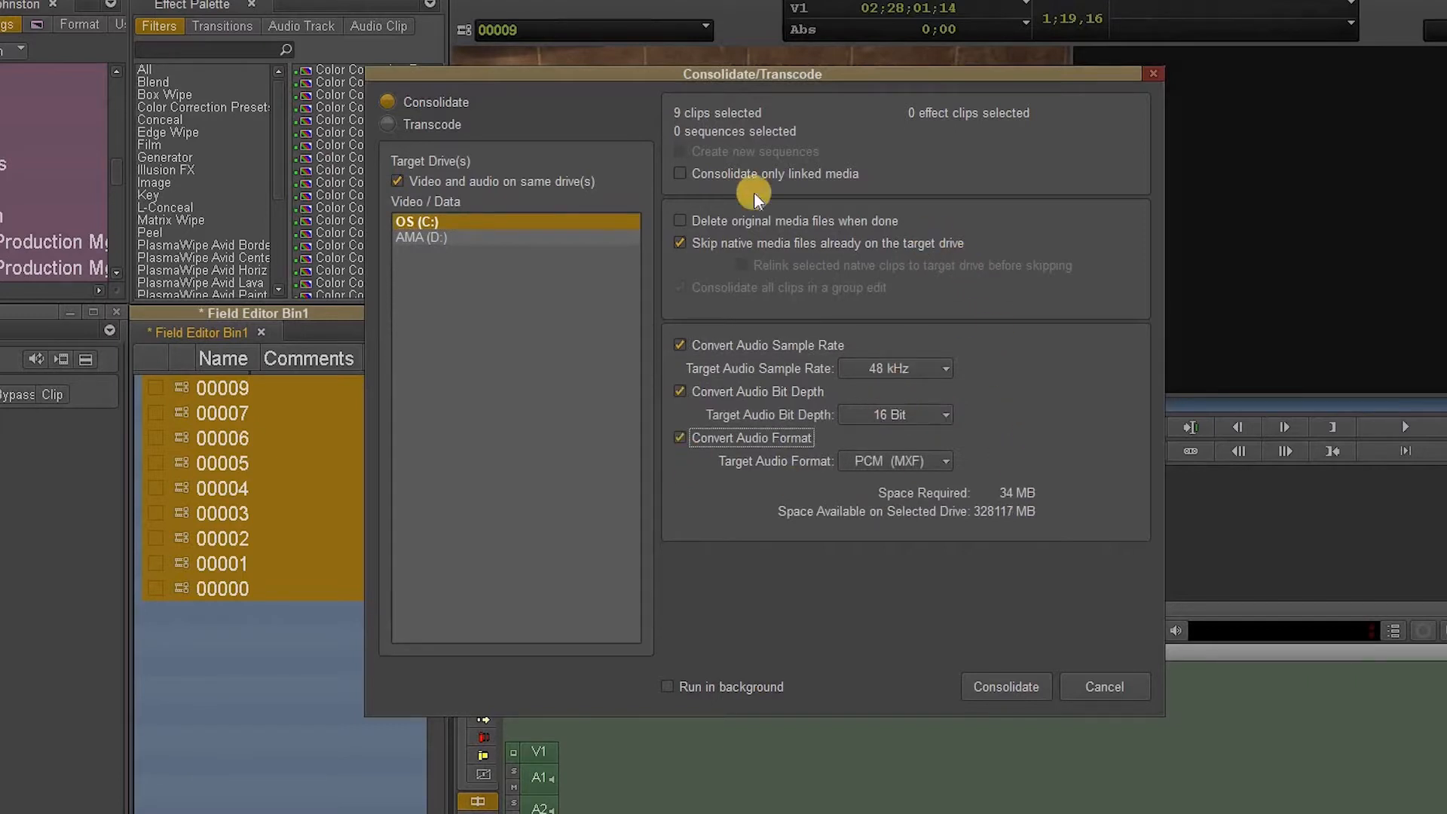
# Try to consolidate the nine clips while keeping the native master clips linked to media on the original drive
pyautogui.click(1024, 678)
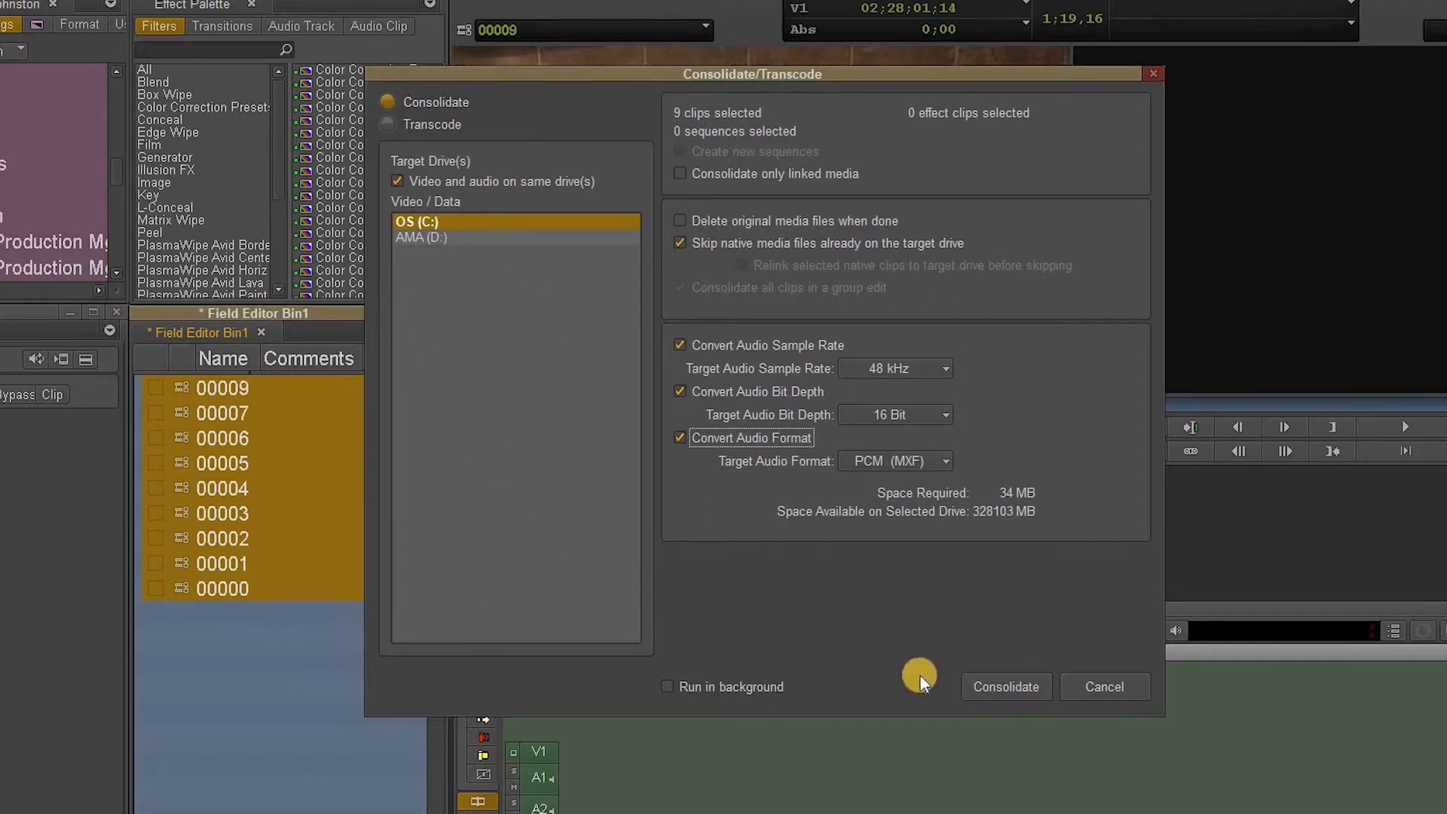
pyautogui.click(1027, 690)
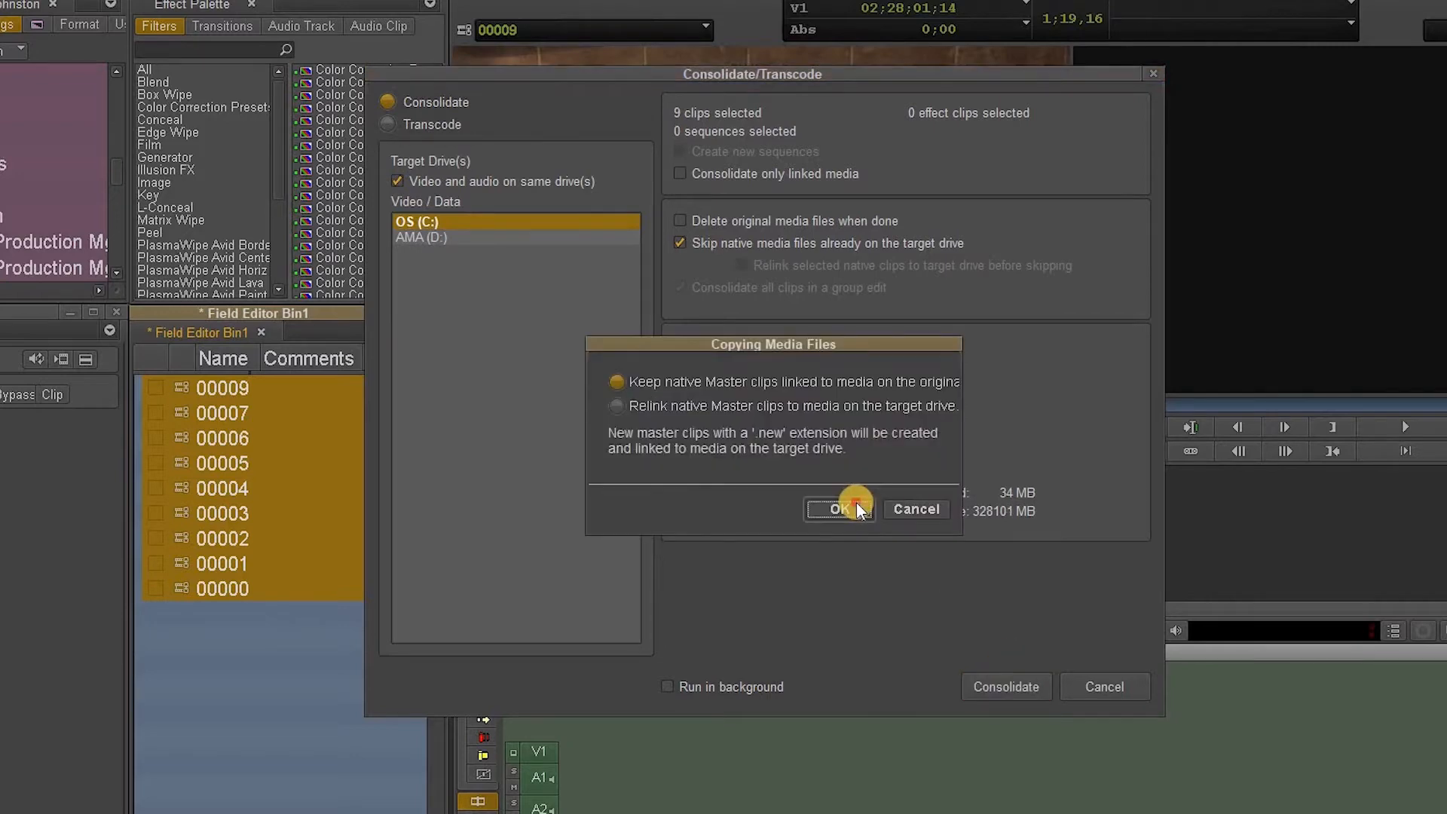
pyautogui.click(852, 520)
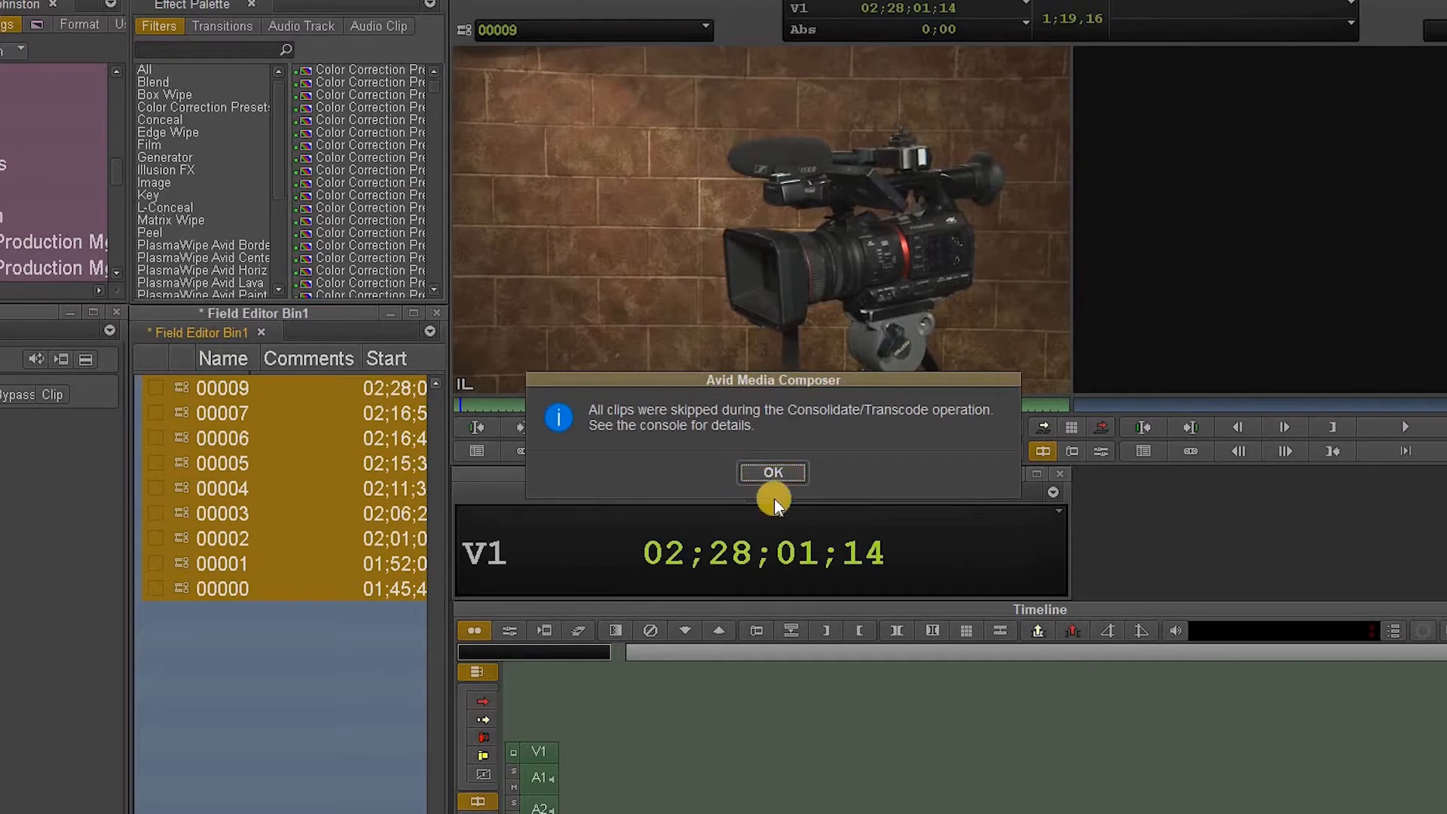
pyautogui.click(773, 475)
pyautogui.press('Return')
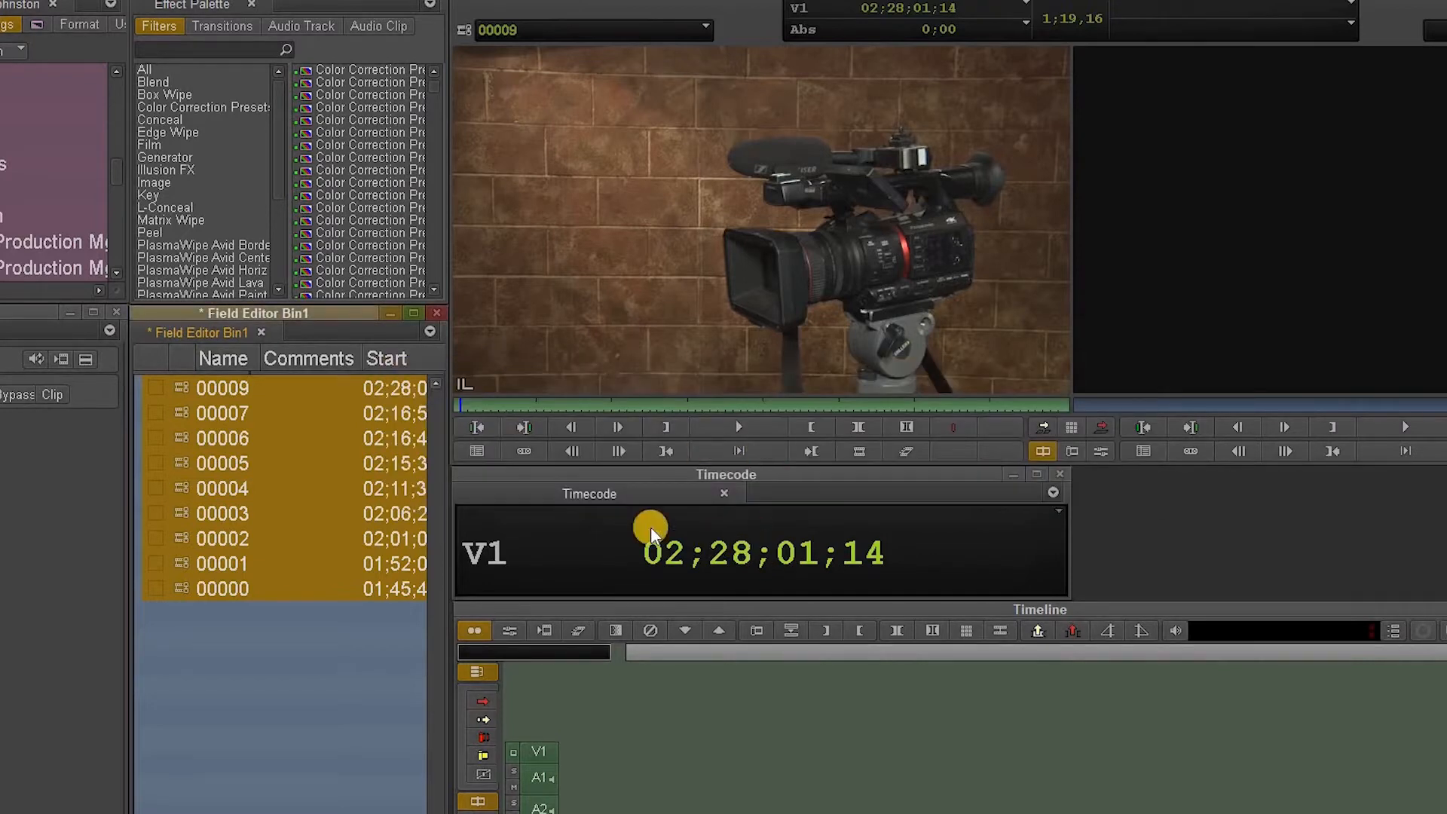
# Try to transcode the nine clips to the OS (C:) drive at AVC-Intra 50 MXF with new clips created
pyautogui.rightClick(180, 392)
pyautogui.click(206, 373)
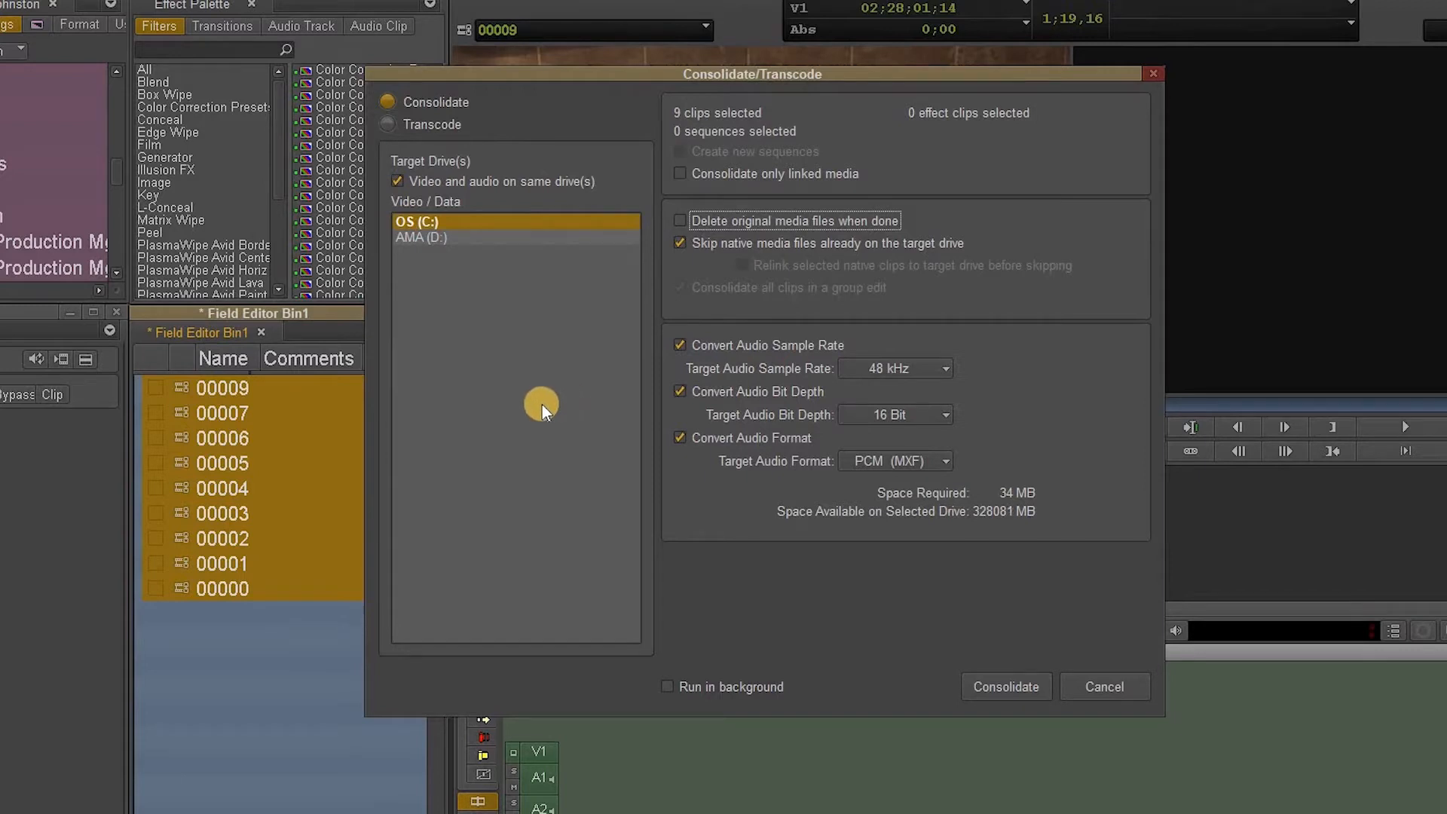
pyautogui.click(400, 123)
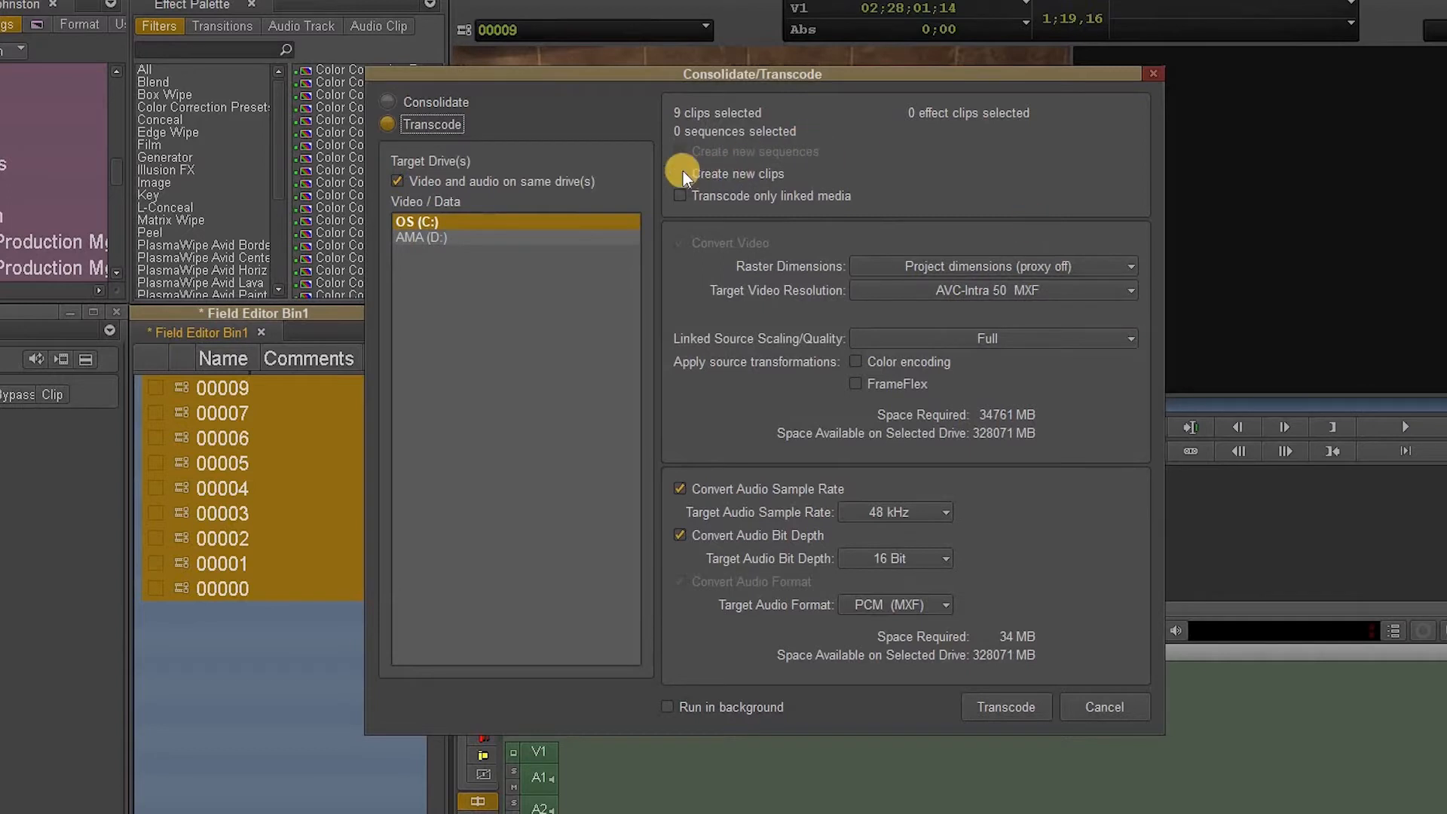
pyautogui.moveTo(682, 170)
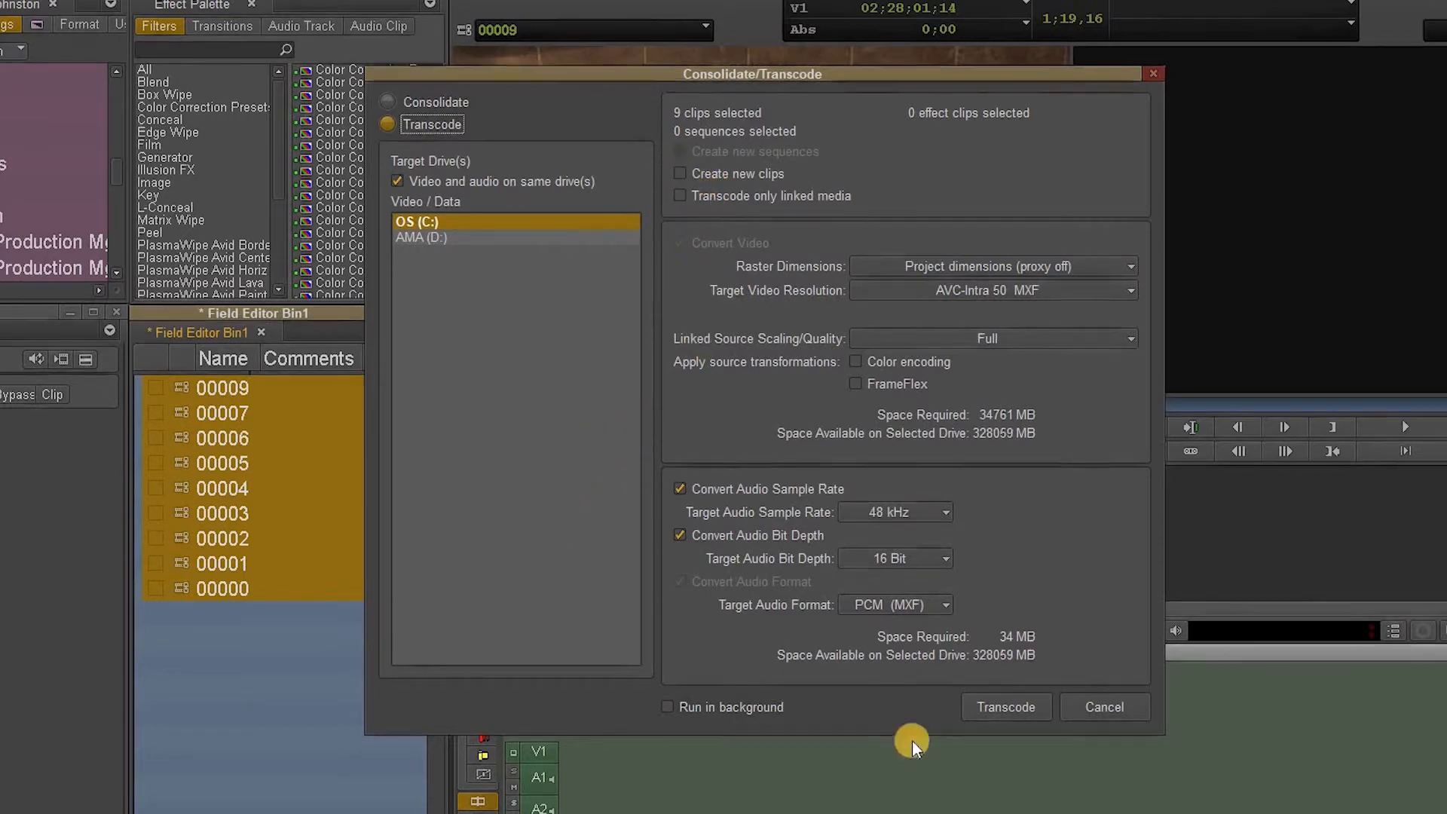
pyautogui.click(997, 706)
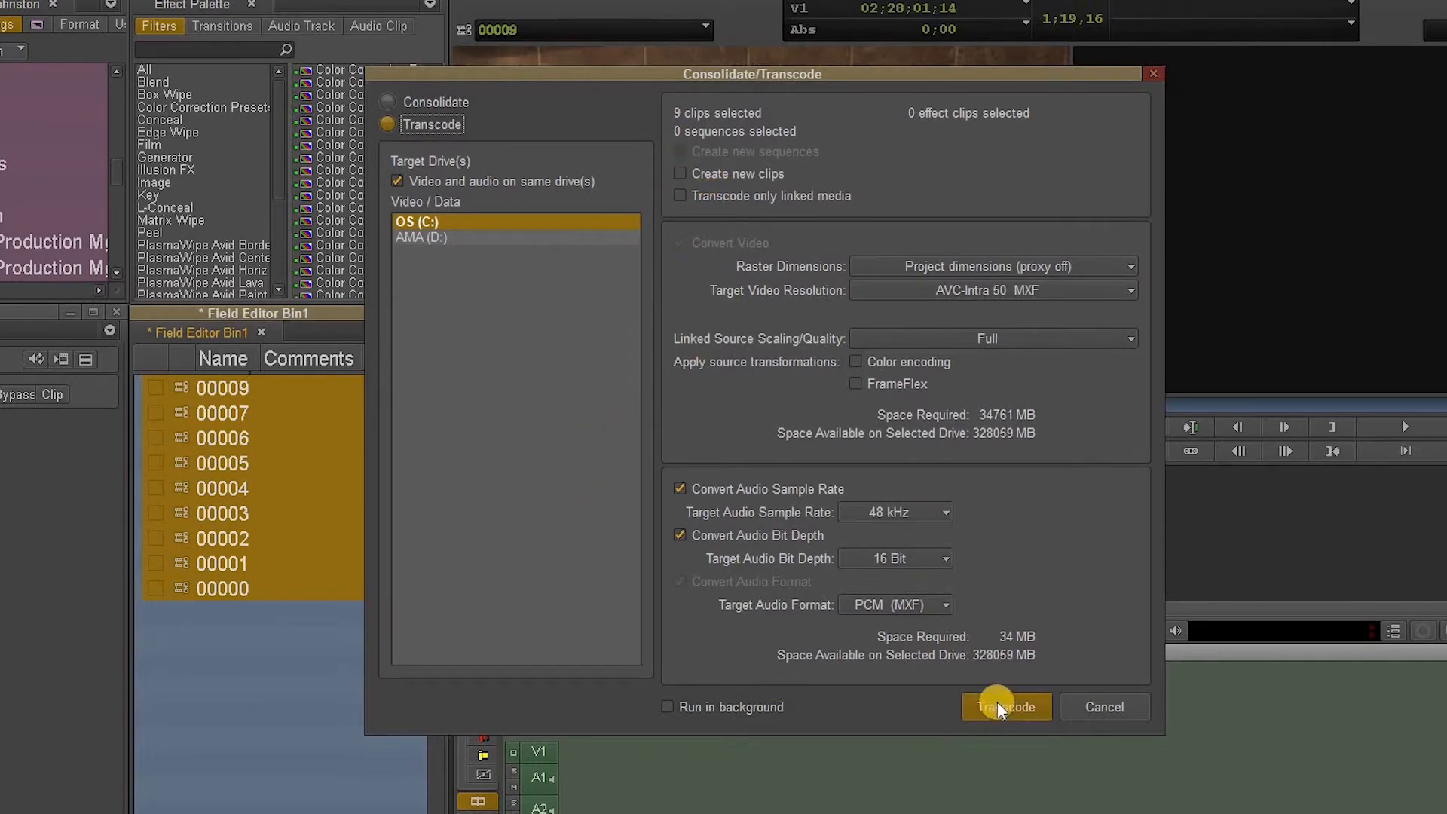
pyautogui.click(679, 172)
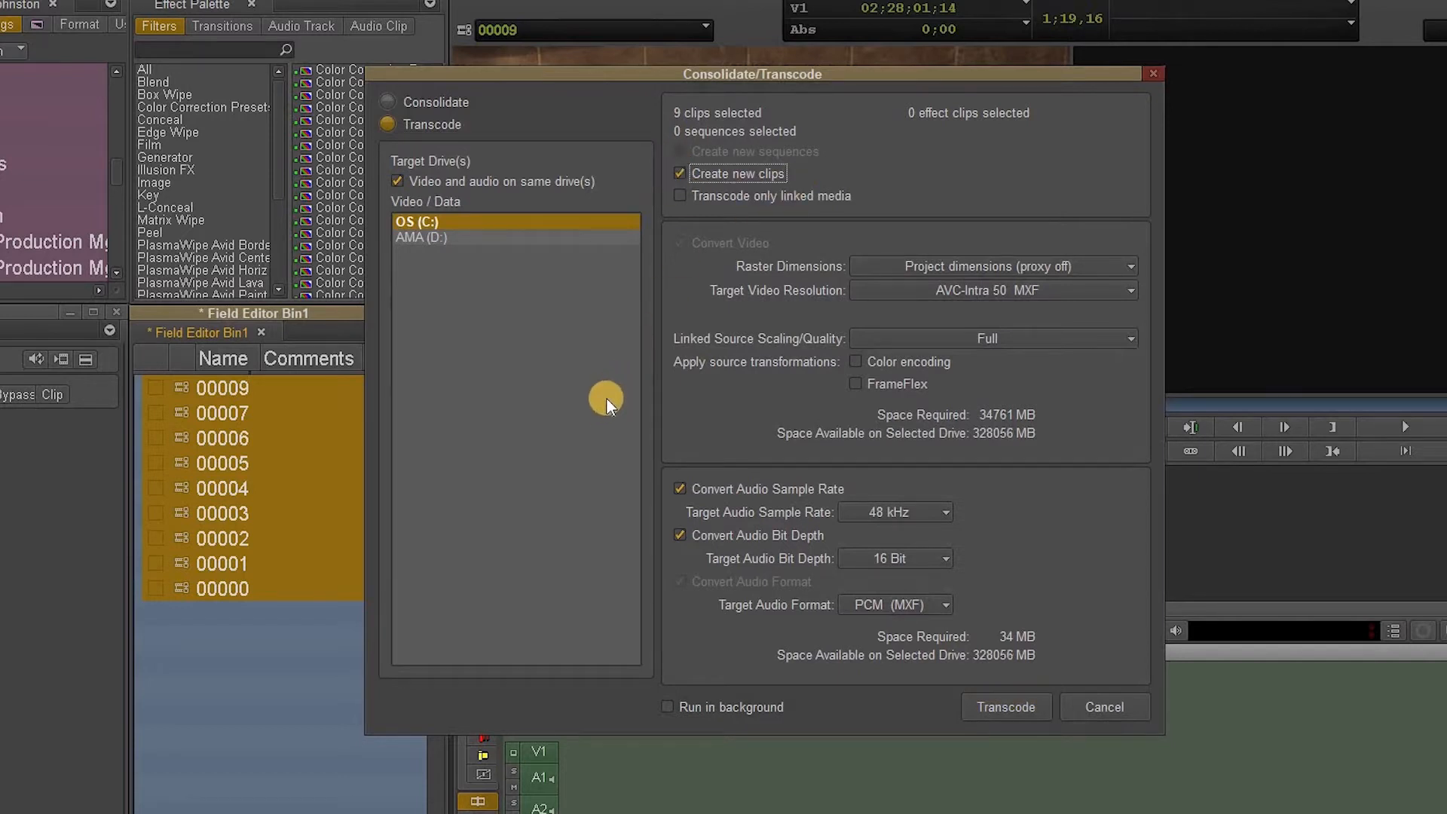
pyautogui.click(1002, 707)
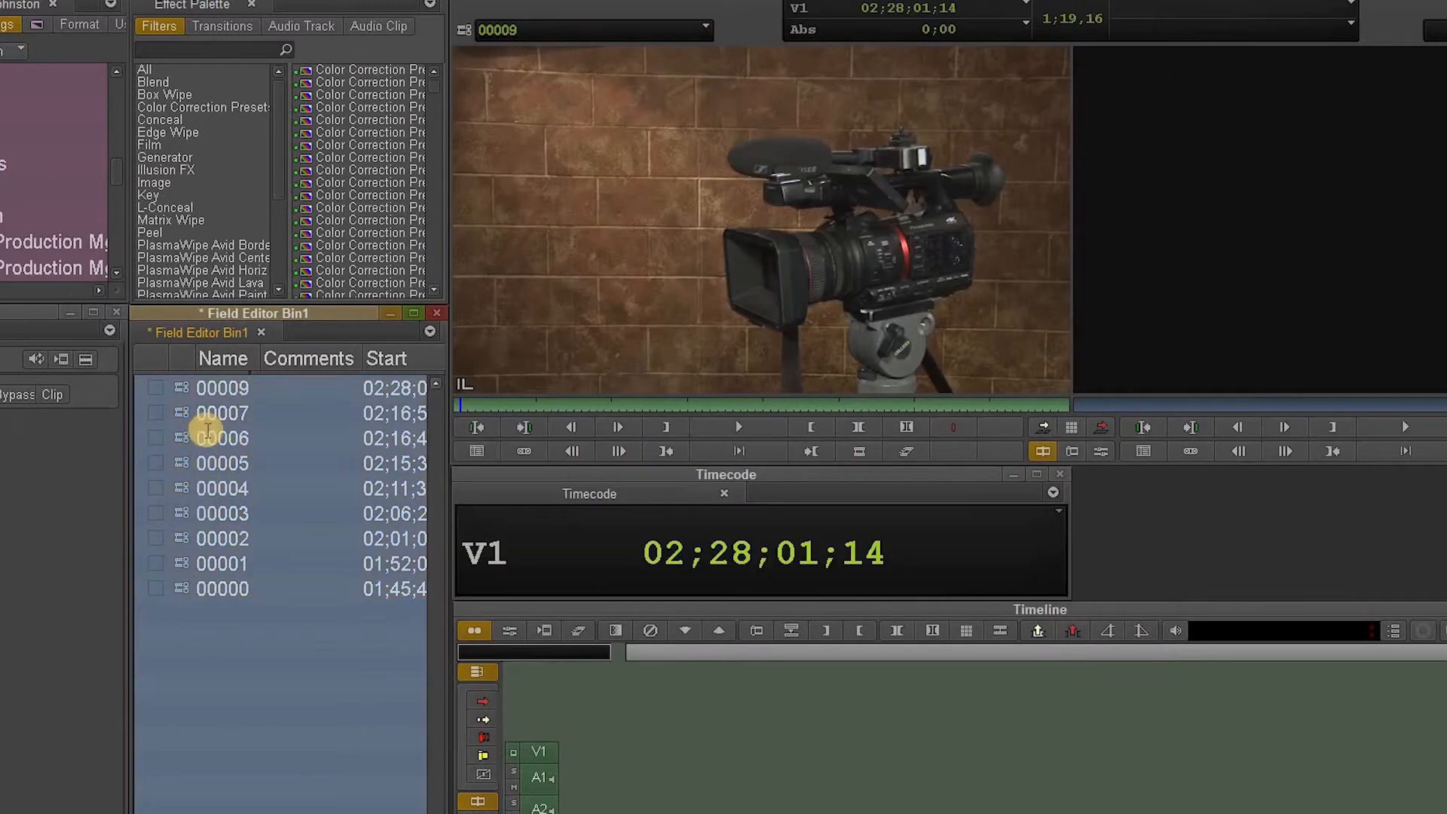
# Load clip 00007 into the source monitor, then widen the bin to check the clips' durations and video formats and narrow it again
pyautogui.click(183, 413)
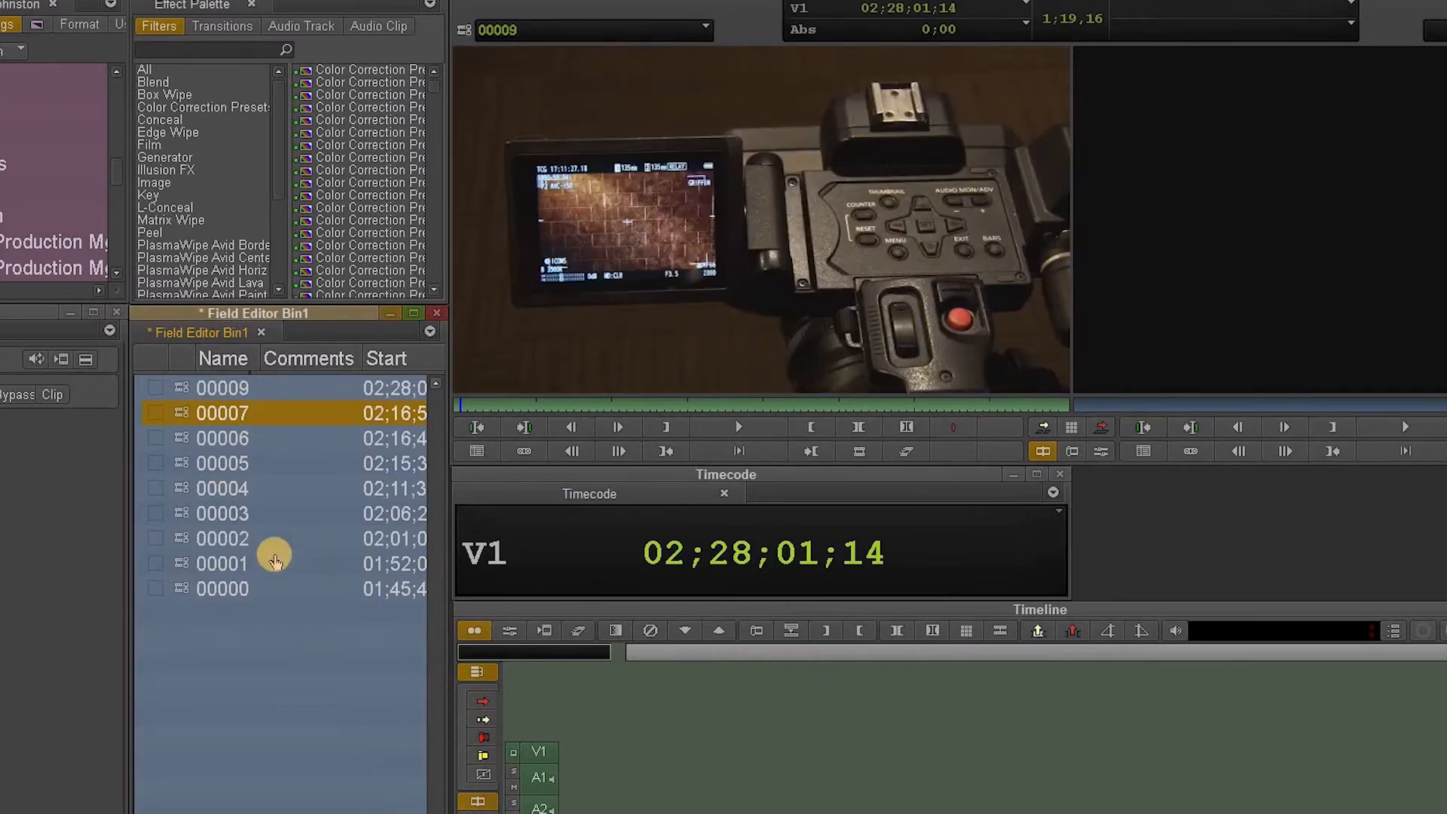
pyautogui.click(422, 655)
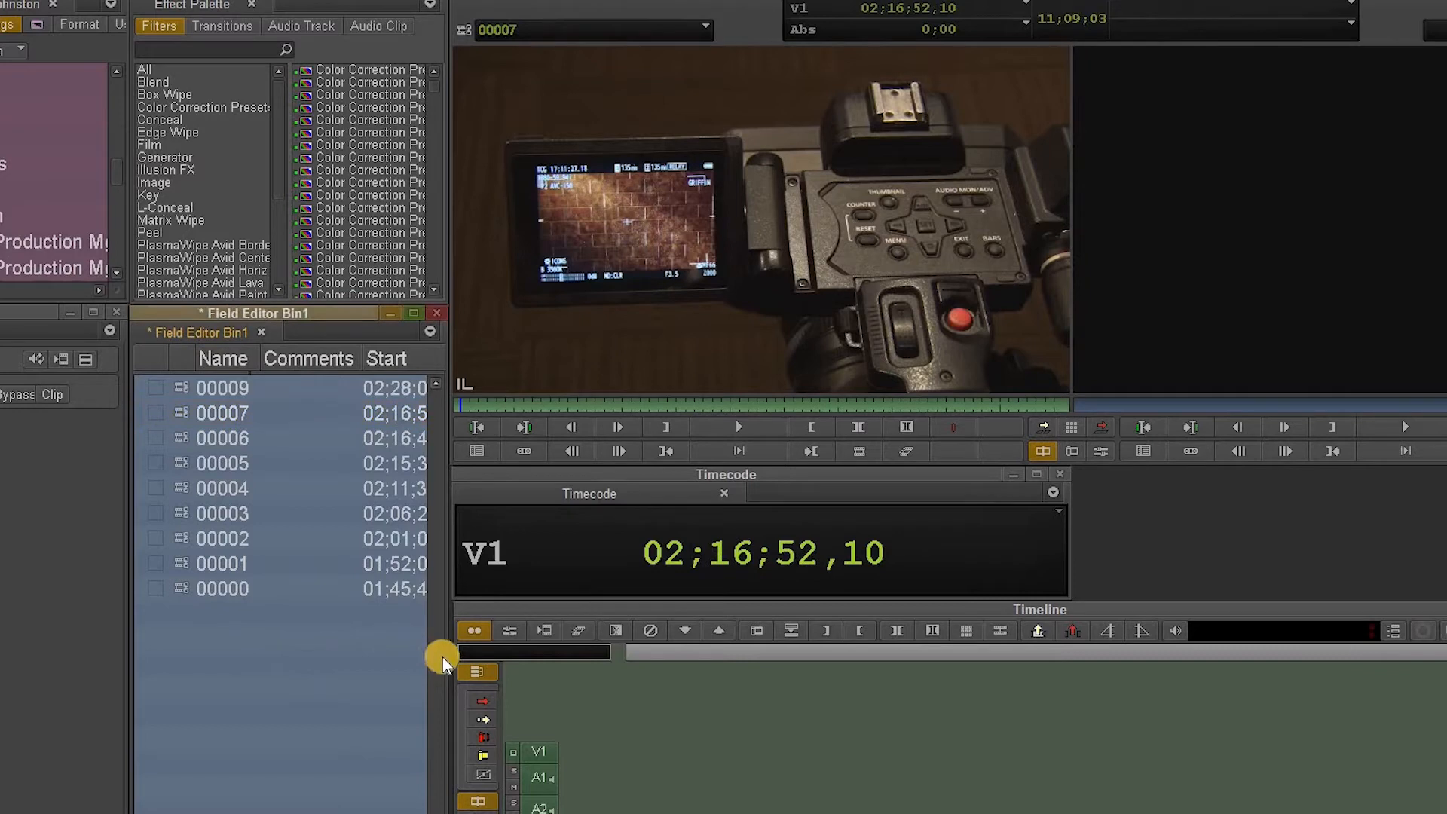
pyautogui.moveTo(846, 694); pyautogui.dragTo(796, 696)
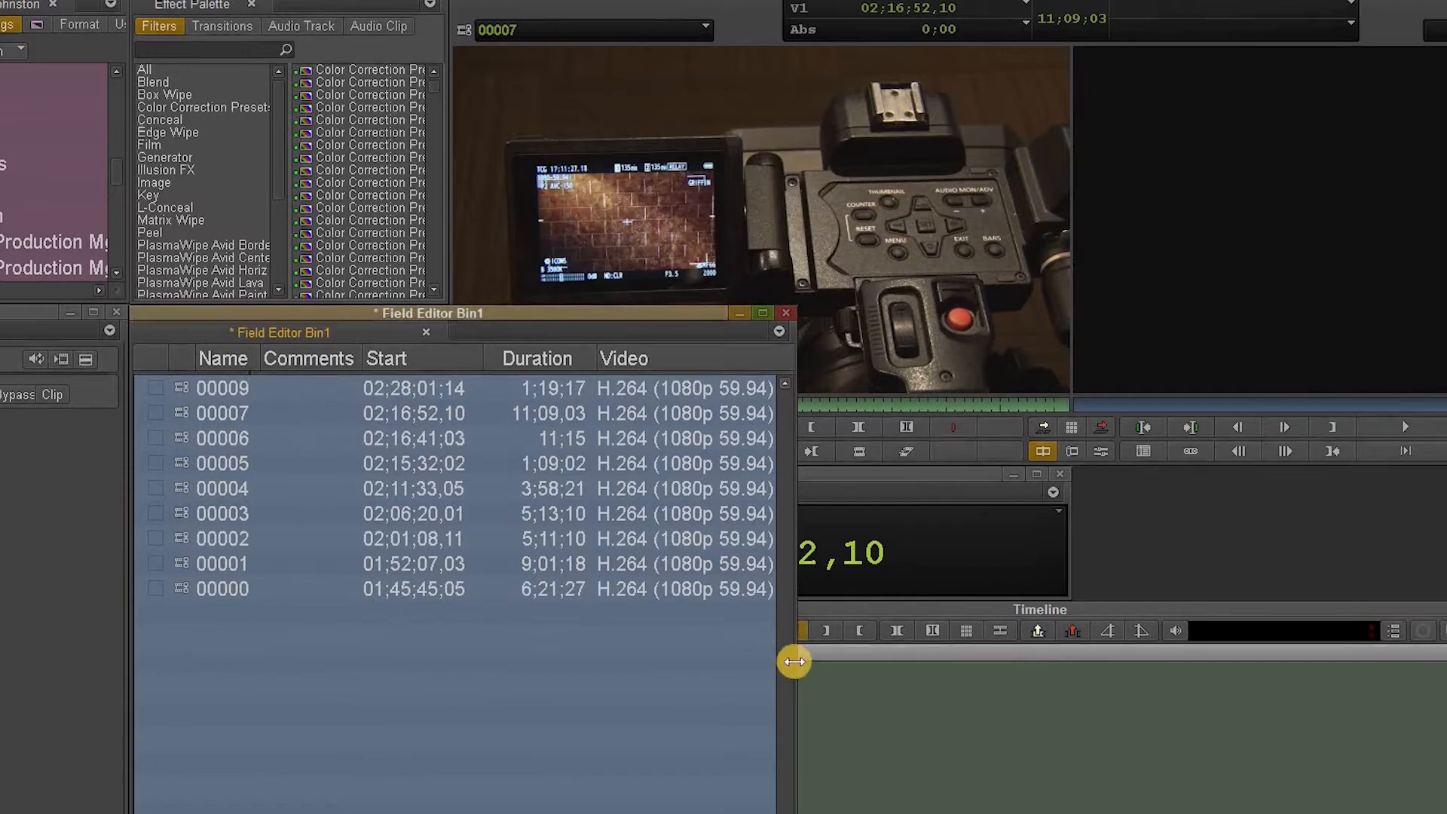
pyautogui.moveTo(796, 662); pyautogui.dragTo(446, 648)
# Transcode clip 00006 to the OS (C:) drive as a new AVC-Intra 50 MXF clip converted to the project's edit rate, and scrub through it
pyautogui.click(174, 438)
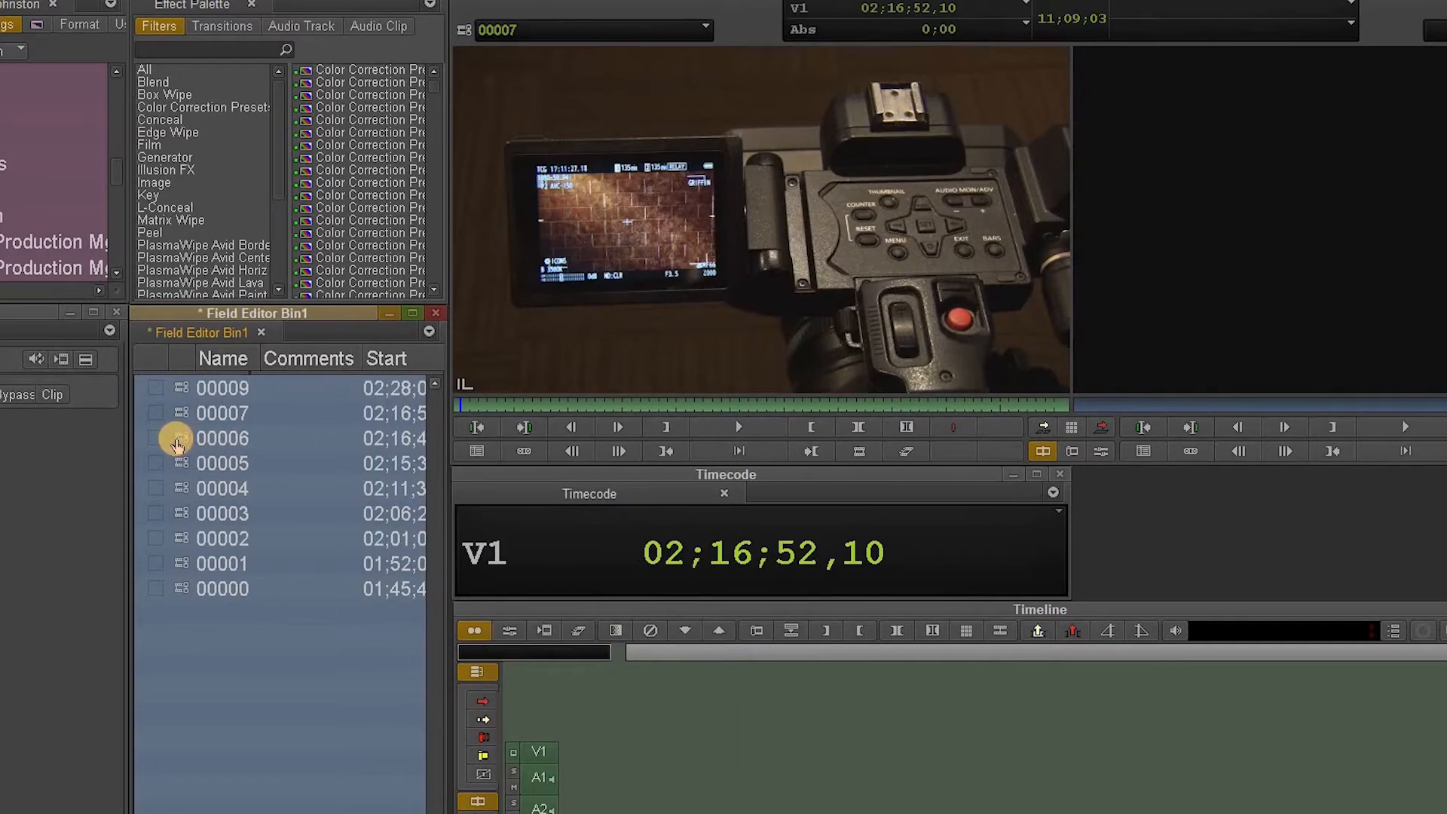
pyautogui.rightClick(173, 377)
pyautogui.click(214, 375)
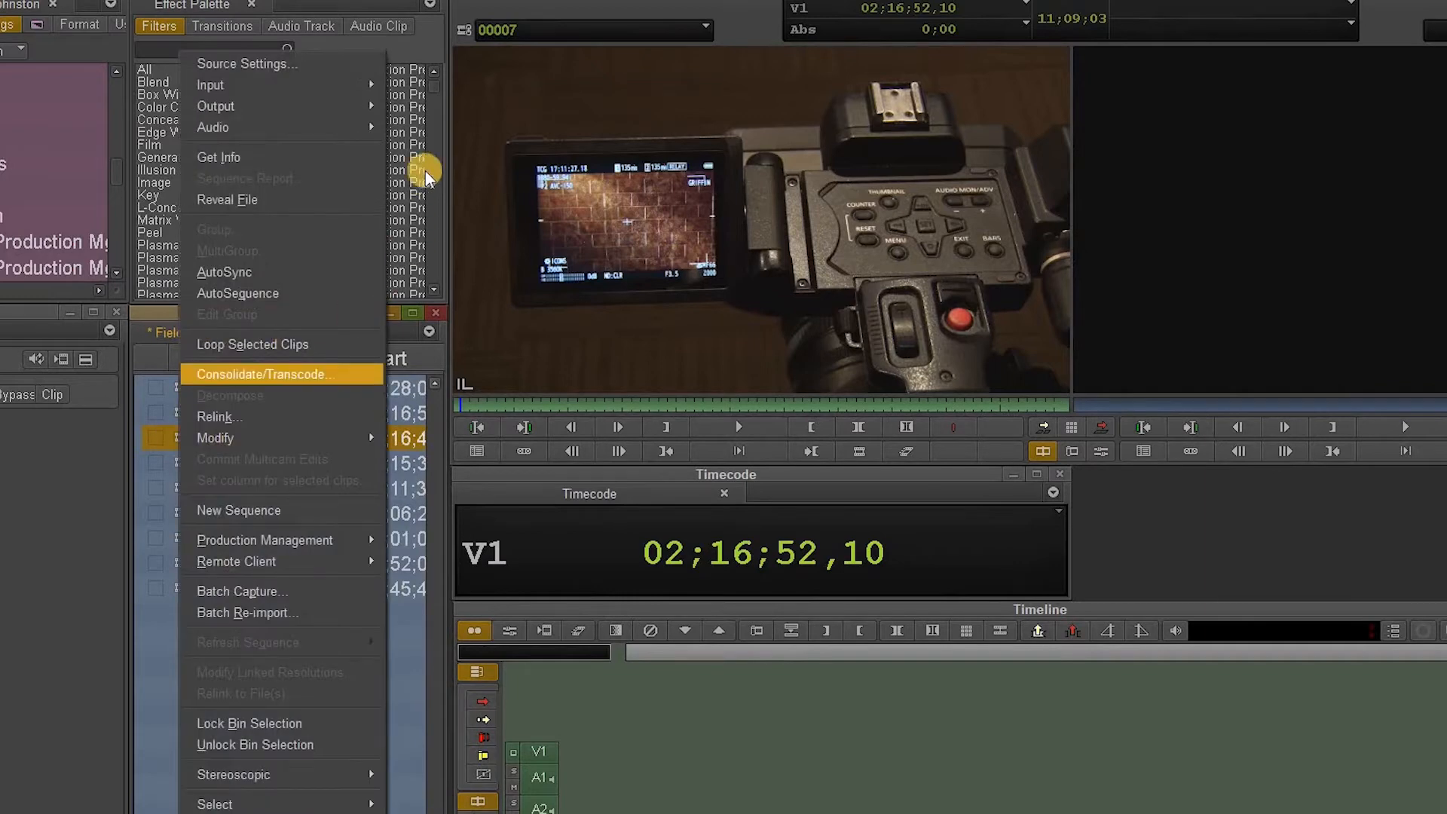
pyautogui.click(393, 67)
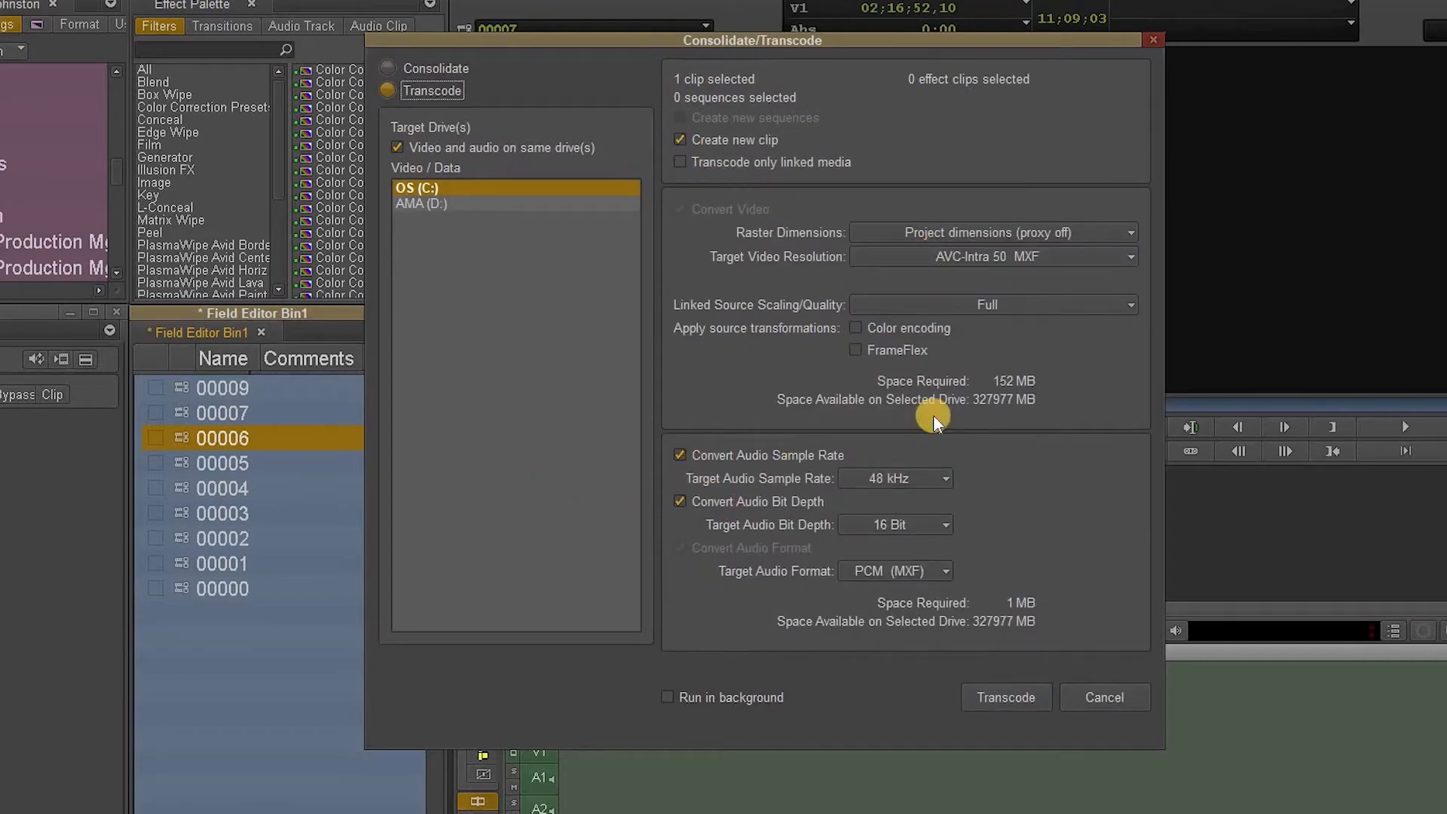
pyautogui.click(1031, 699)
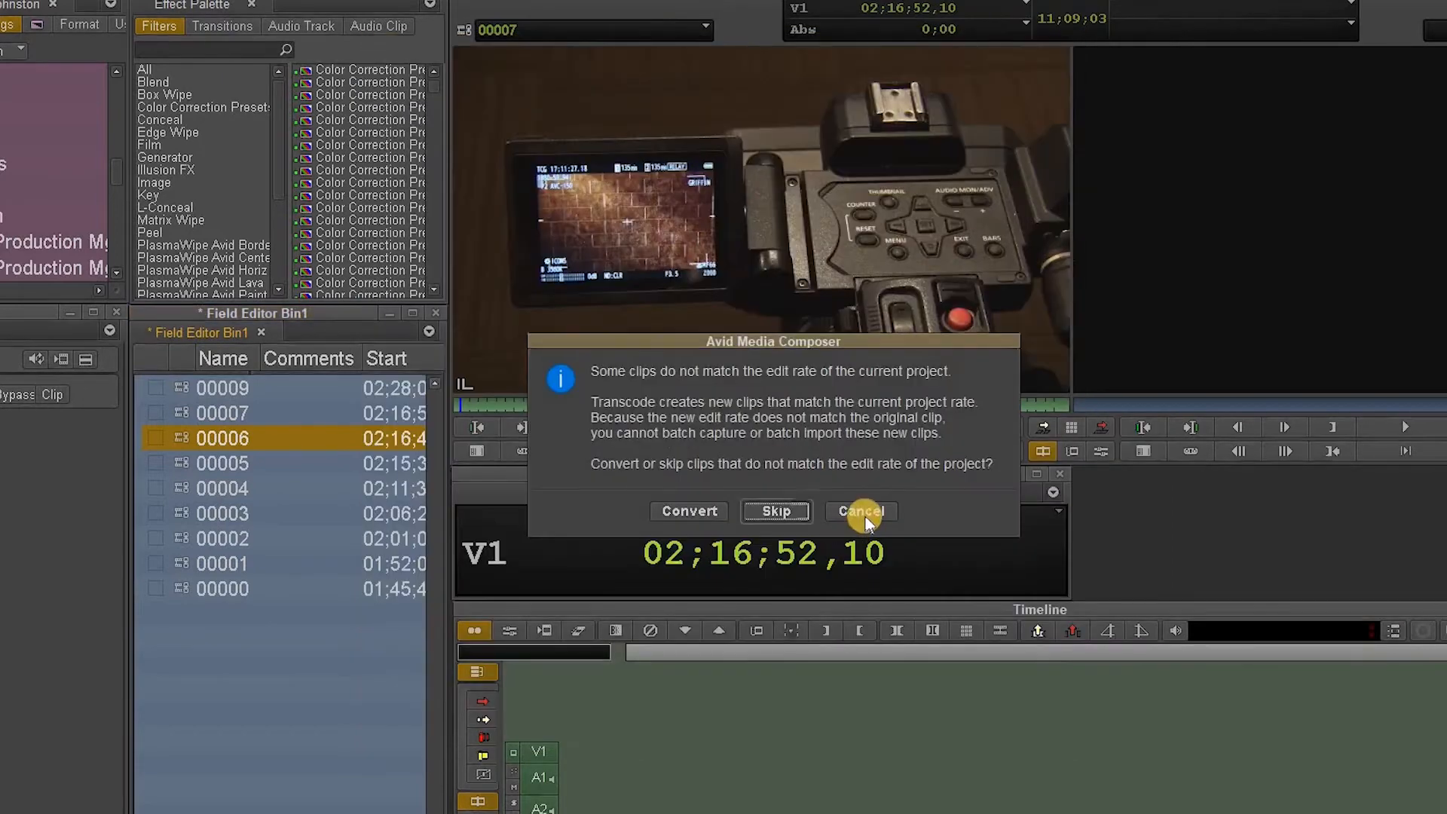
pyautogui.click(689, 512)
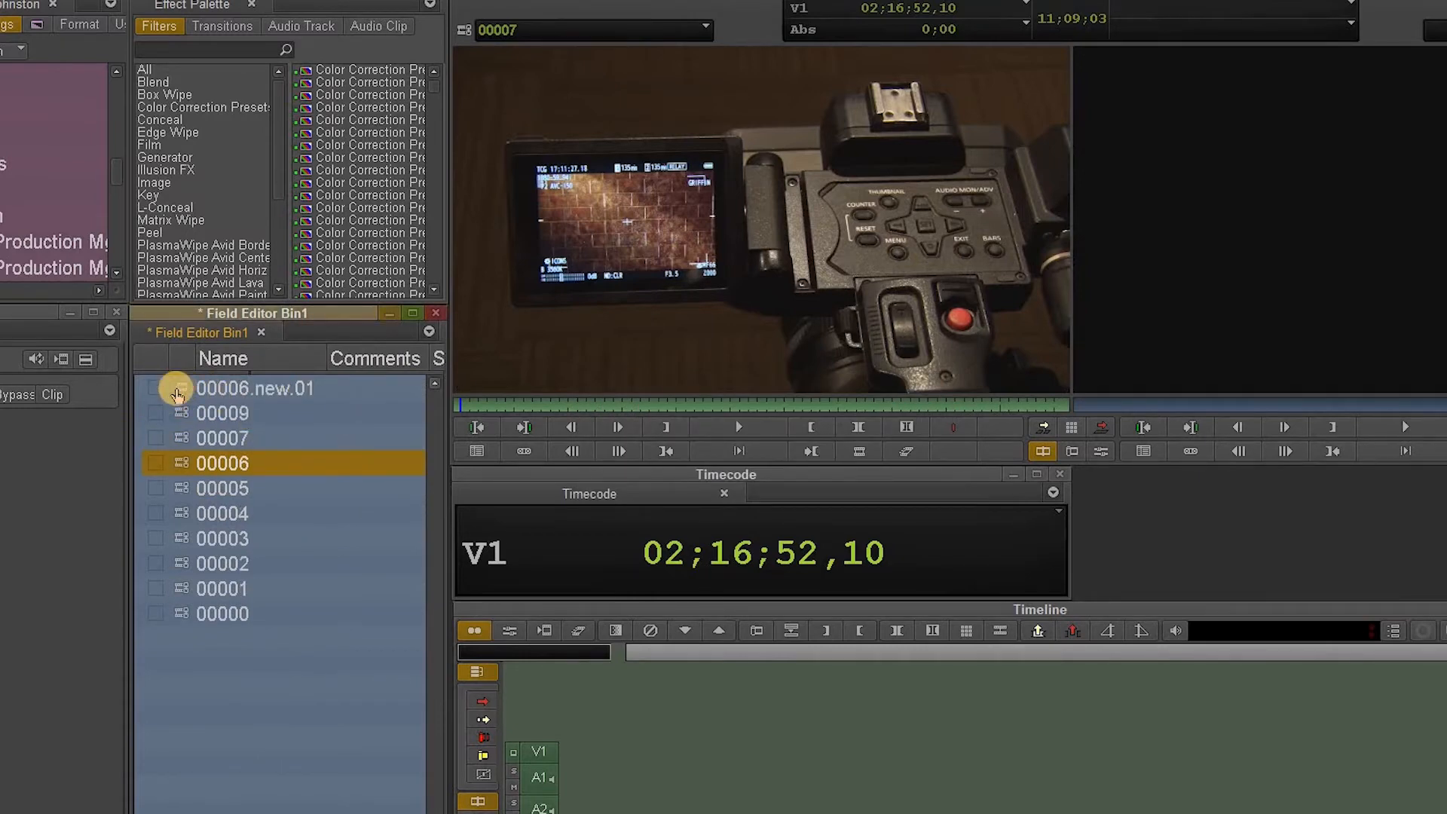
pyautogui.doubleClick(179, 390)
pyautogui.moveTo(505, 408); pyautogui.dragTo(538, 701)
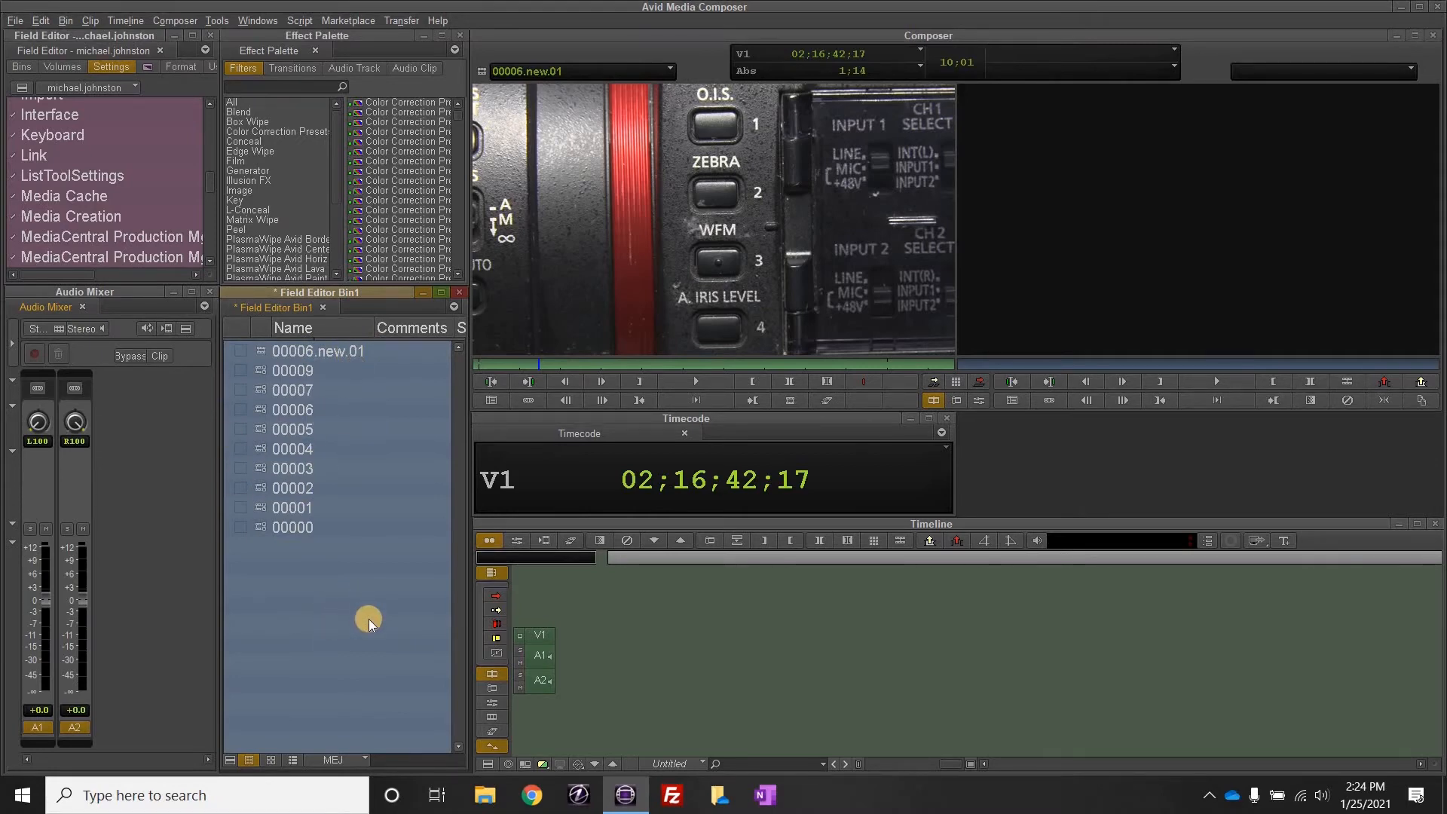
# Try to delete the nine original linked clips, 00009 through 00000, from the bin
pyautogui.doubleClick(260, 372)
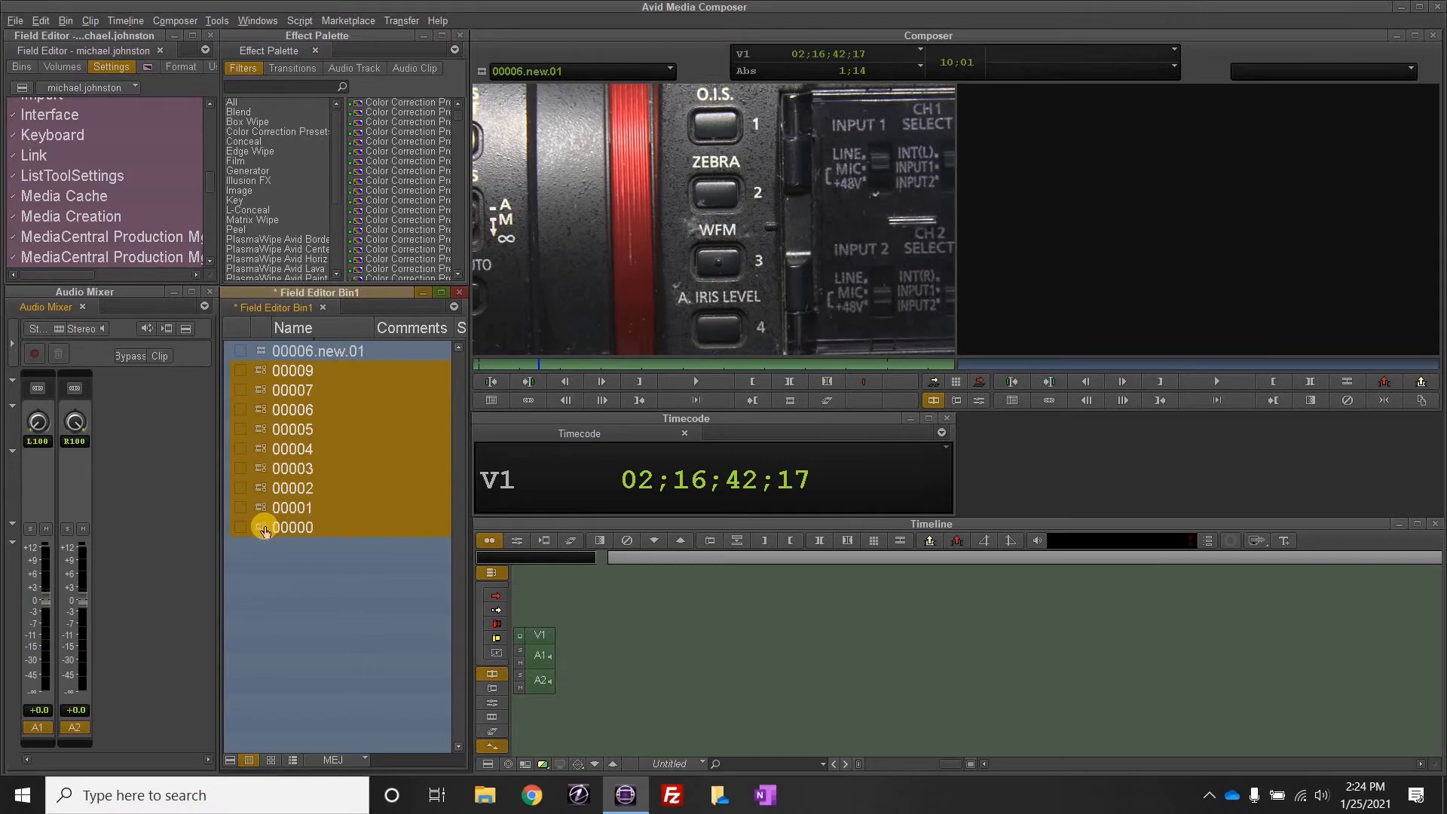
pyautogui.press('Delete')
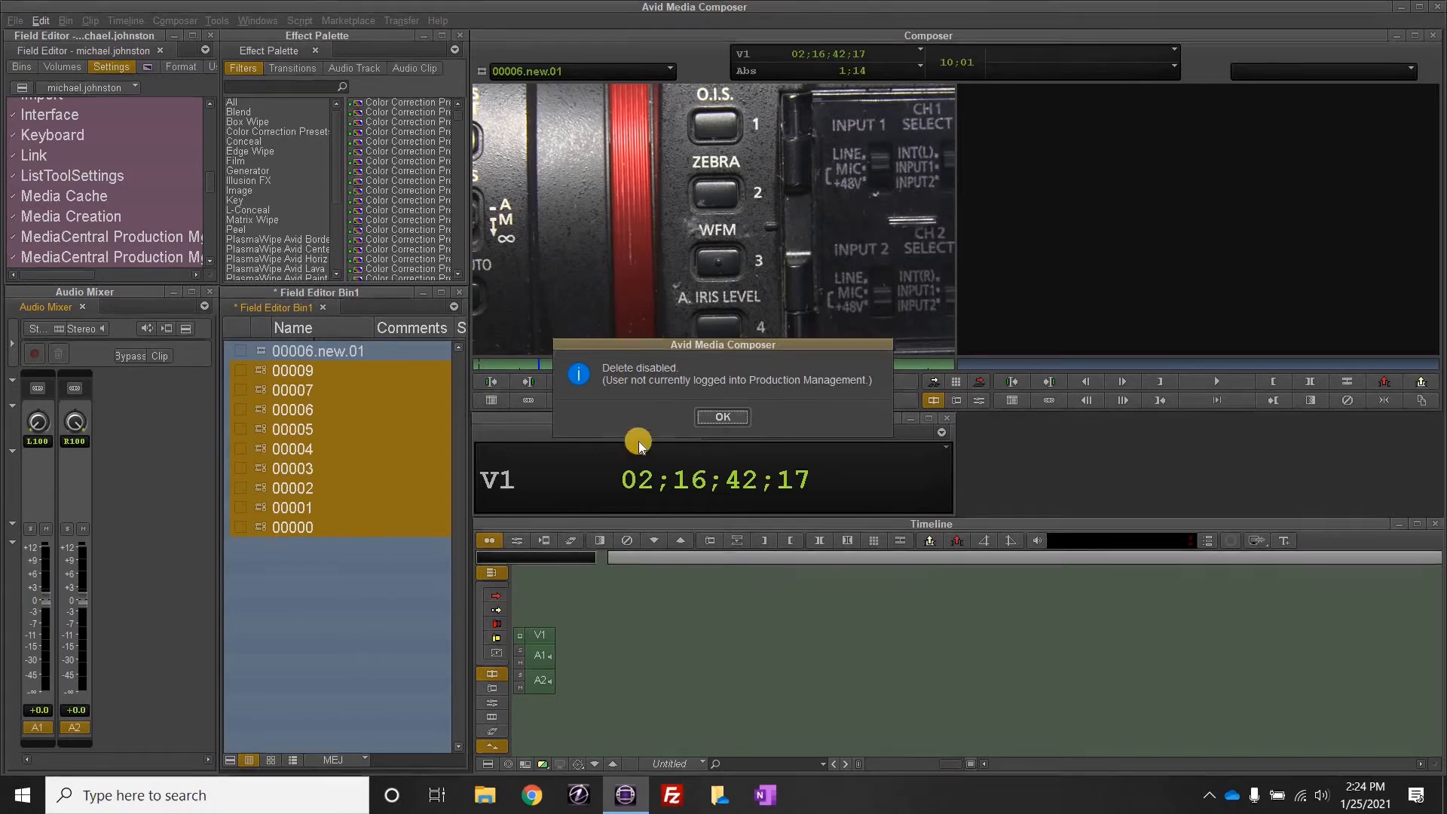
pyautogui.click(724, 417)
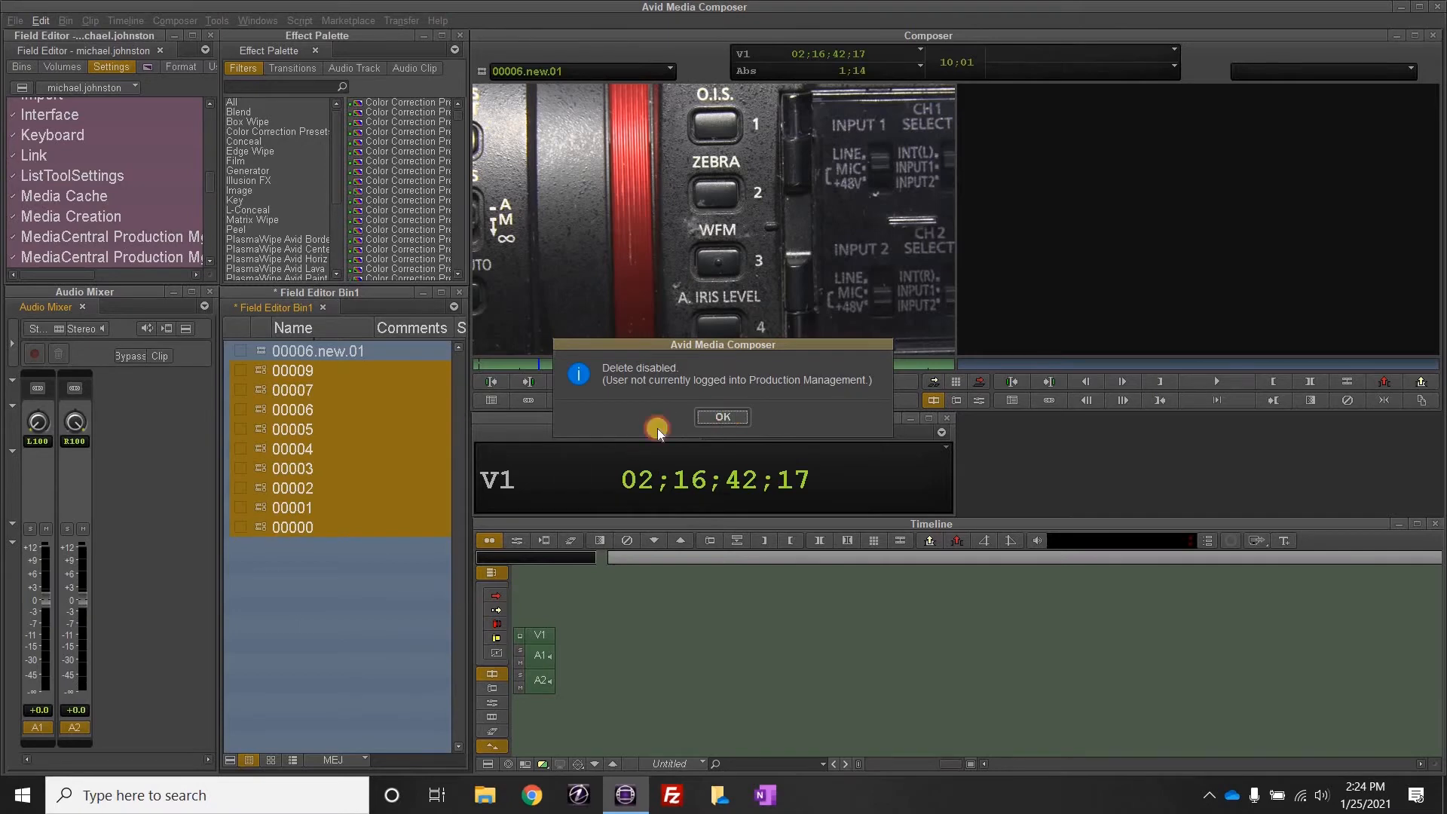
pyautogui.click(350, 595)
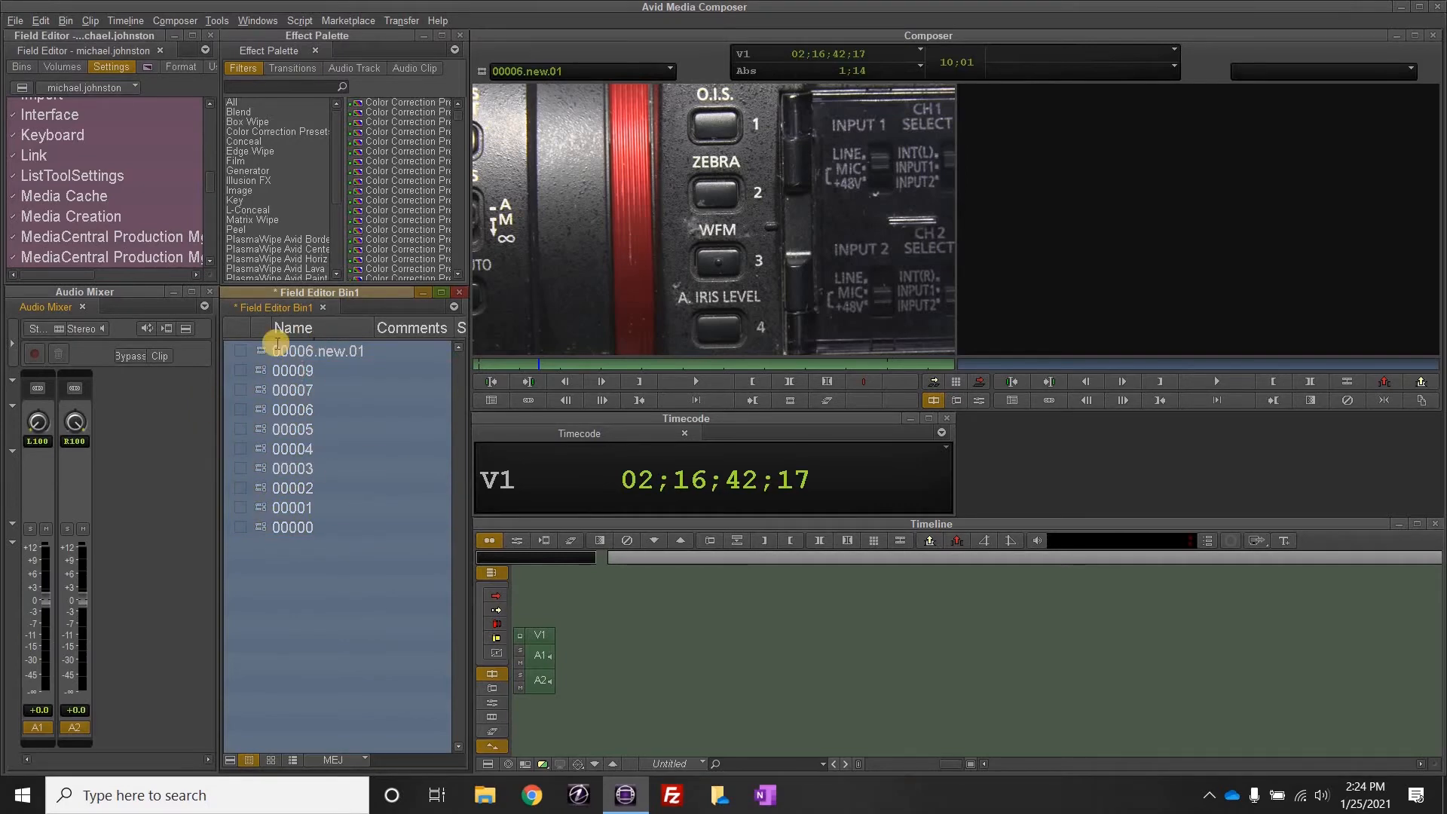
# Run the command WorkgroupOverride on in the Console, and close the Console window
pyautogui.click(223, 21)
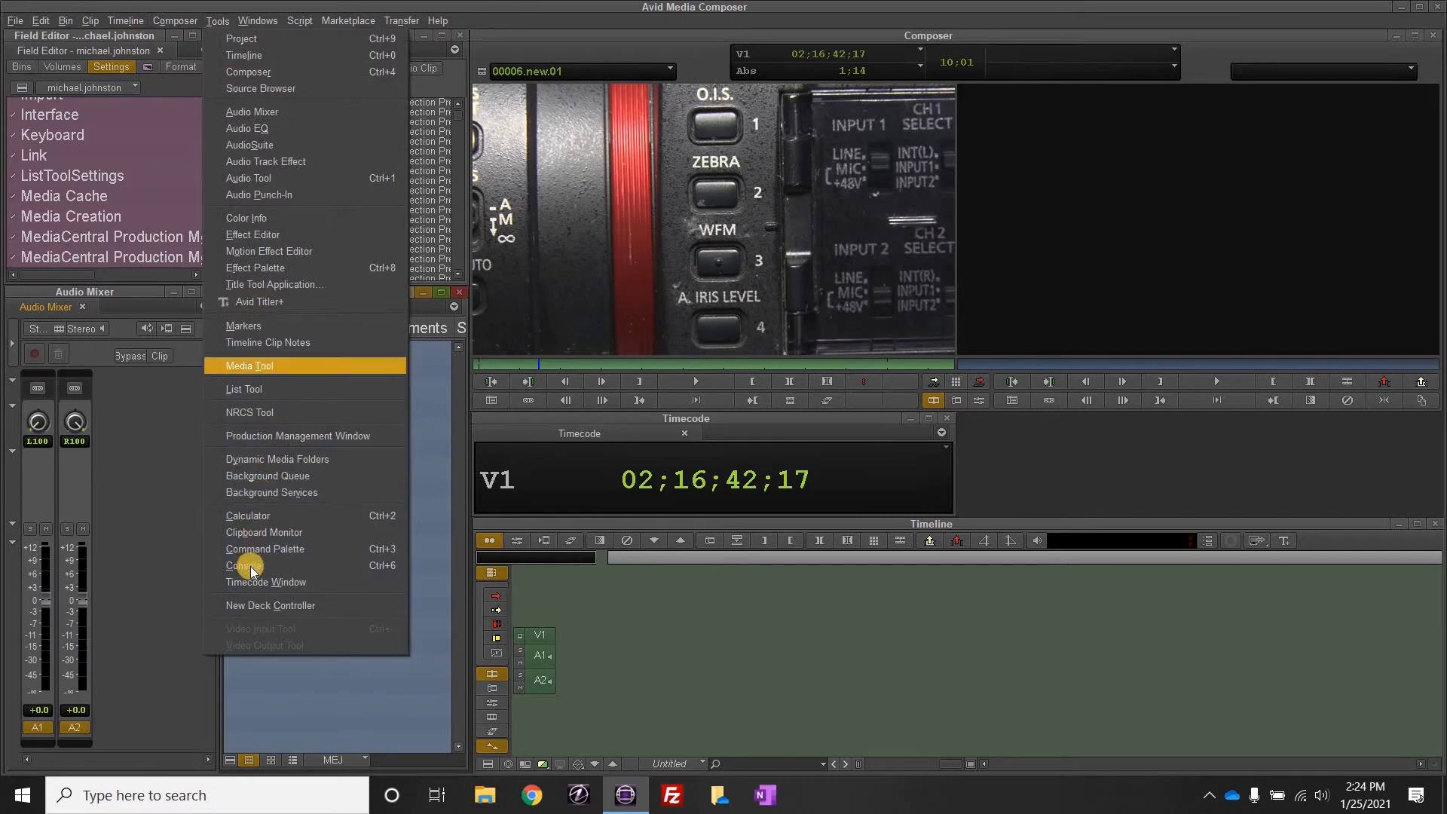
pyautogui.click(242, 566)
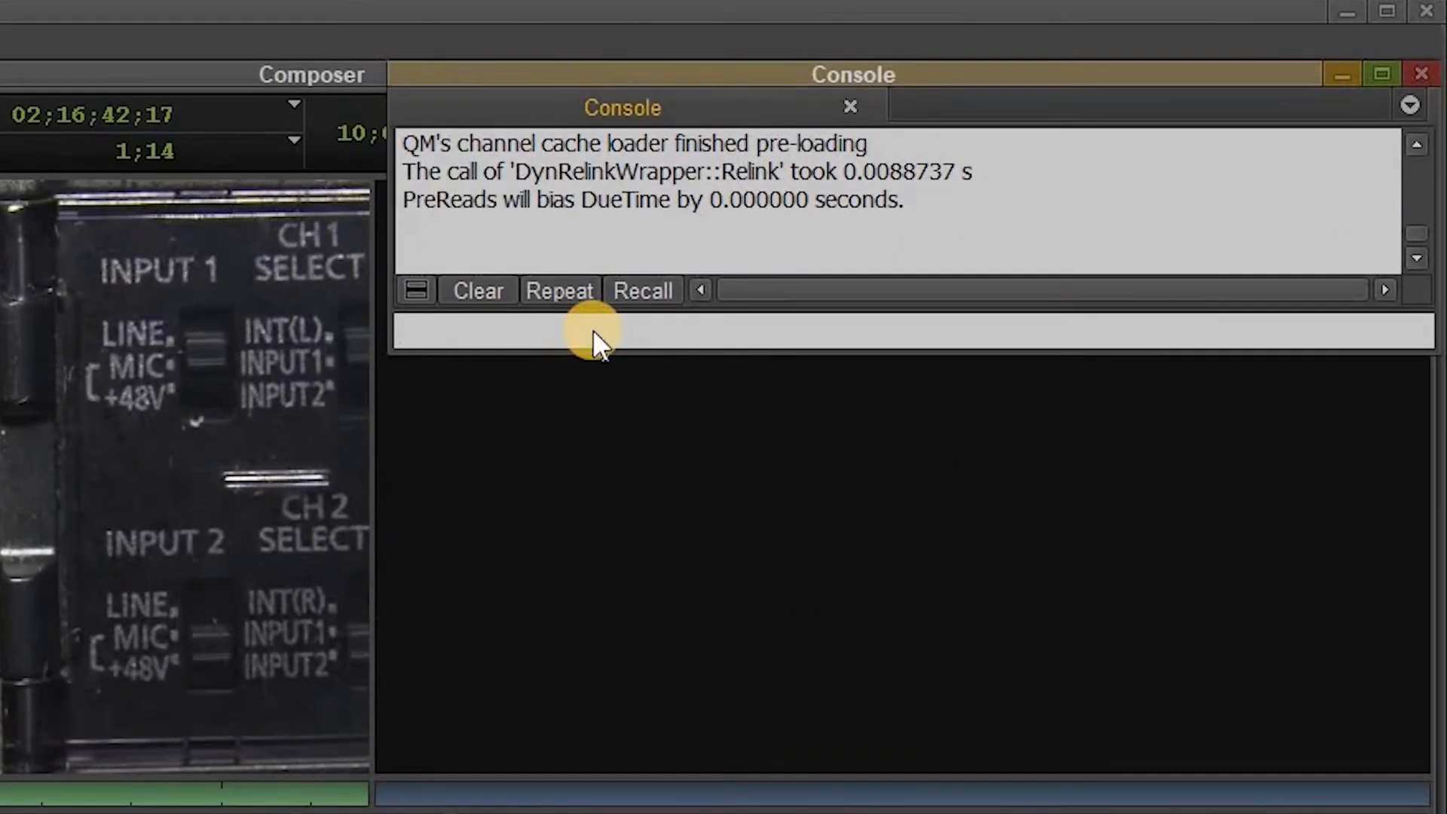
pyautogui.write('work')
pyautogui.click(566, 371)
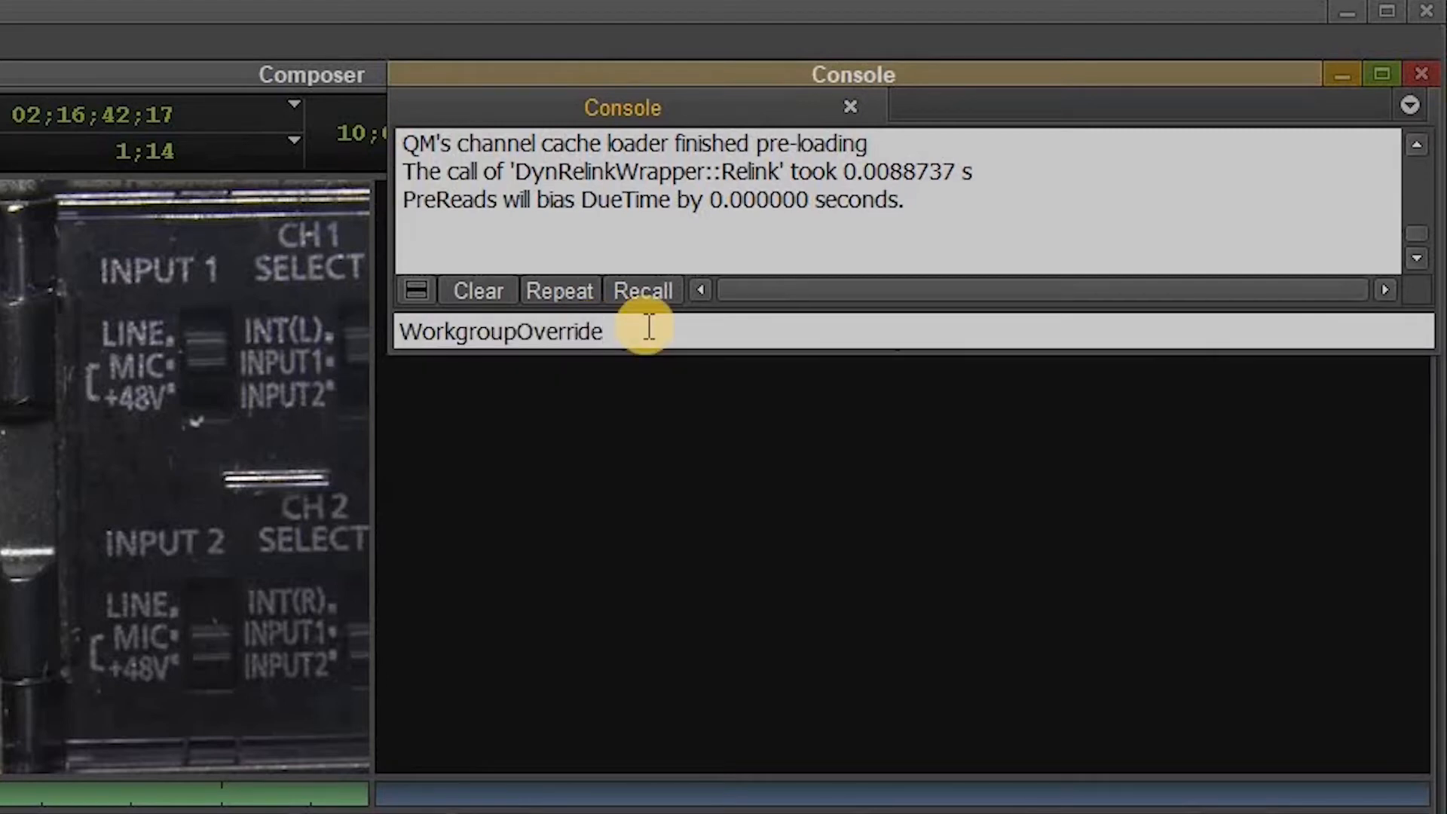
pyautogui.write('on')
pyautogui.press('Return')
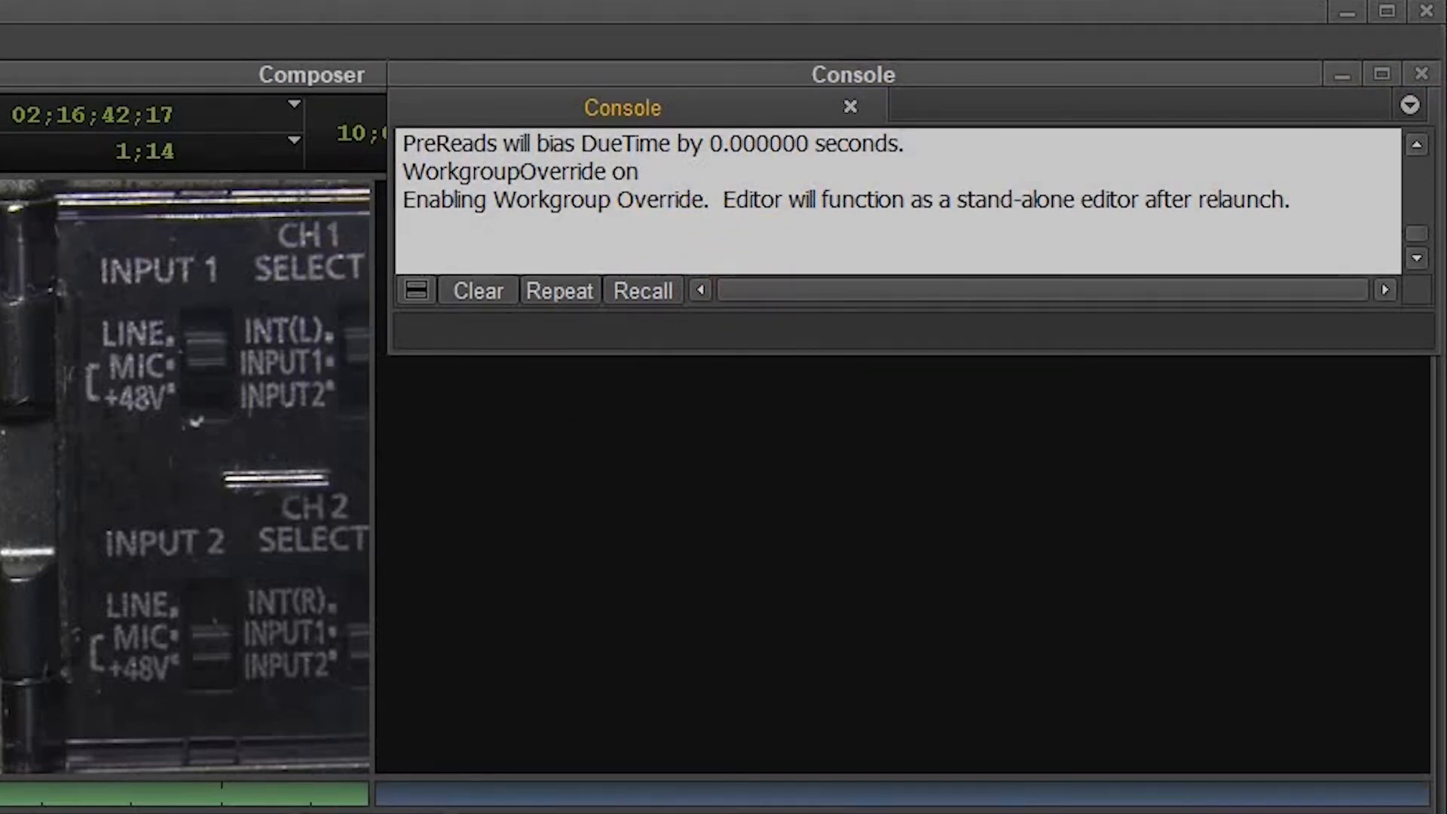
pyautogui.click(1415, 75)
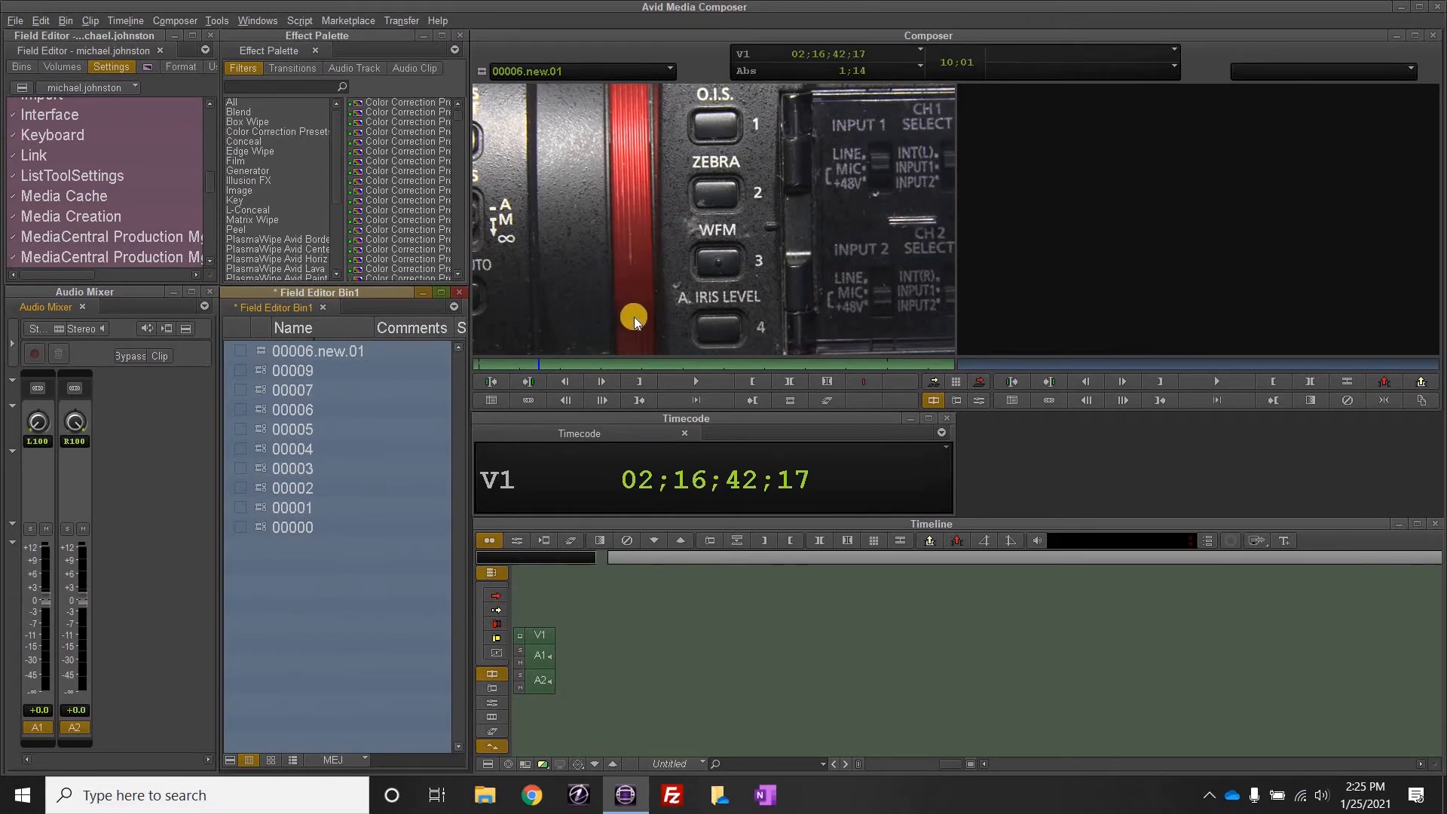
# Run the command WorkgroupOverride off in the Console, and close the Console window
pyautogui.click(219, 20)
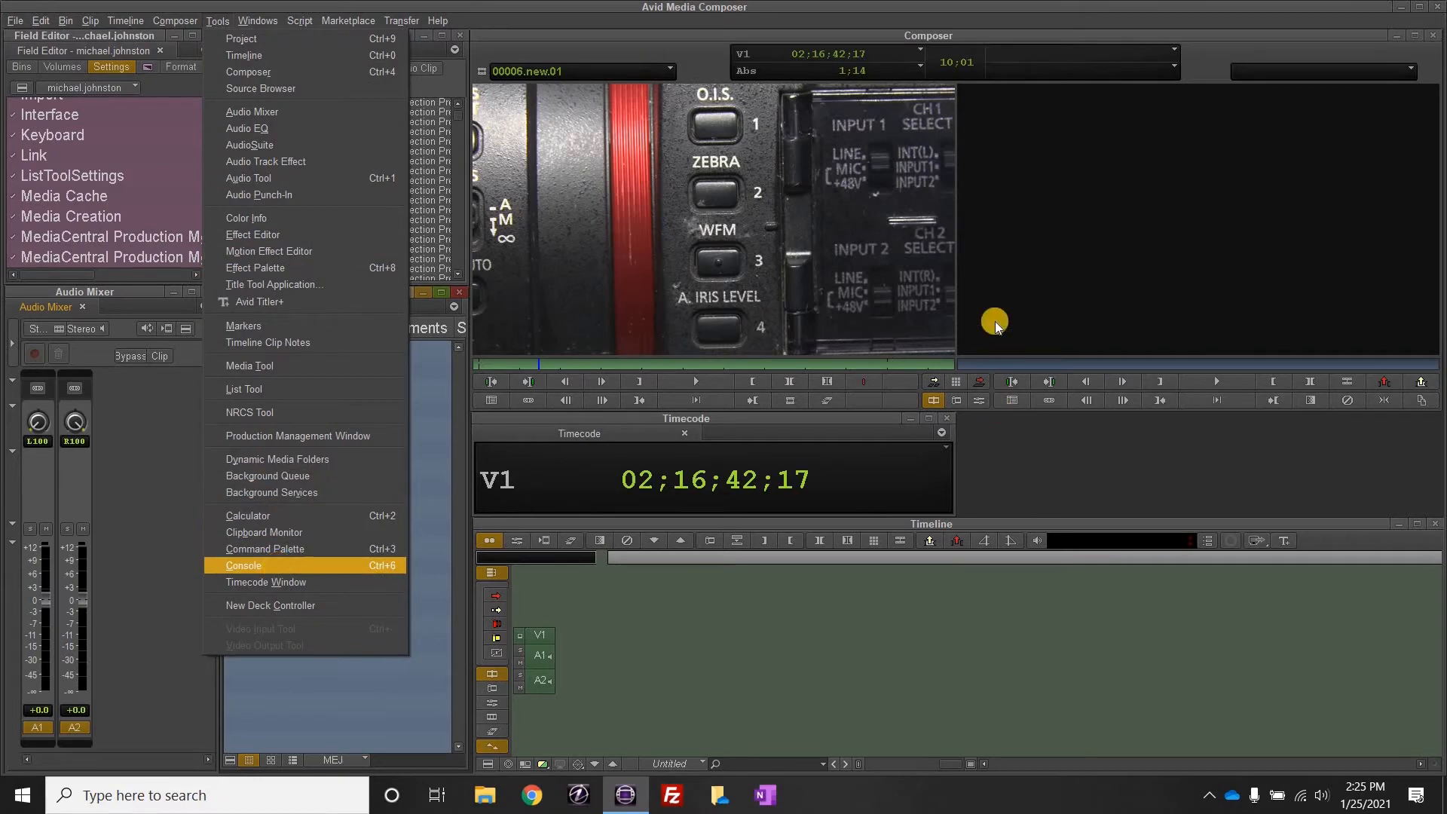
pyautogui.press('Return')
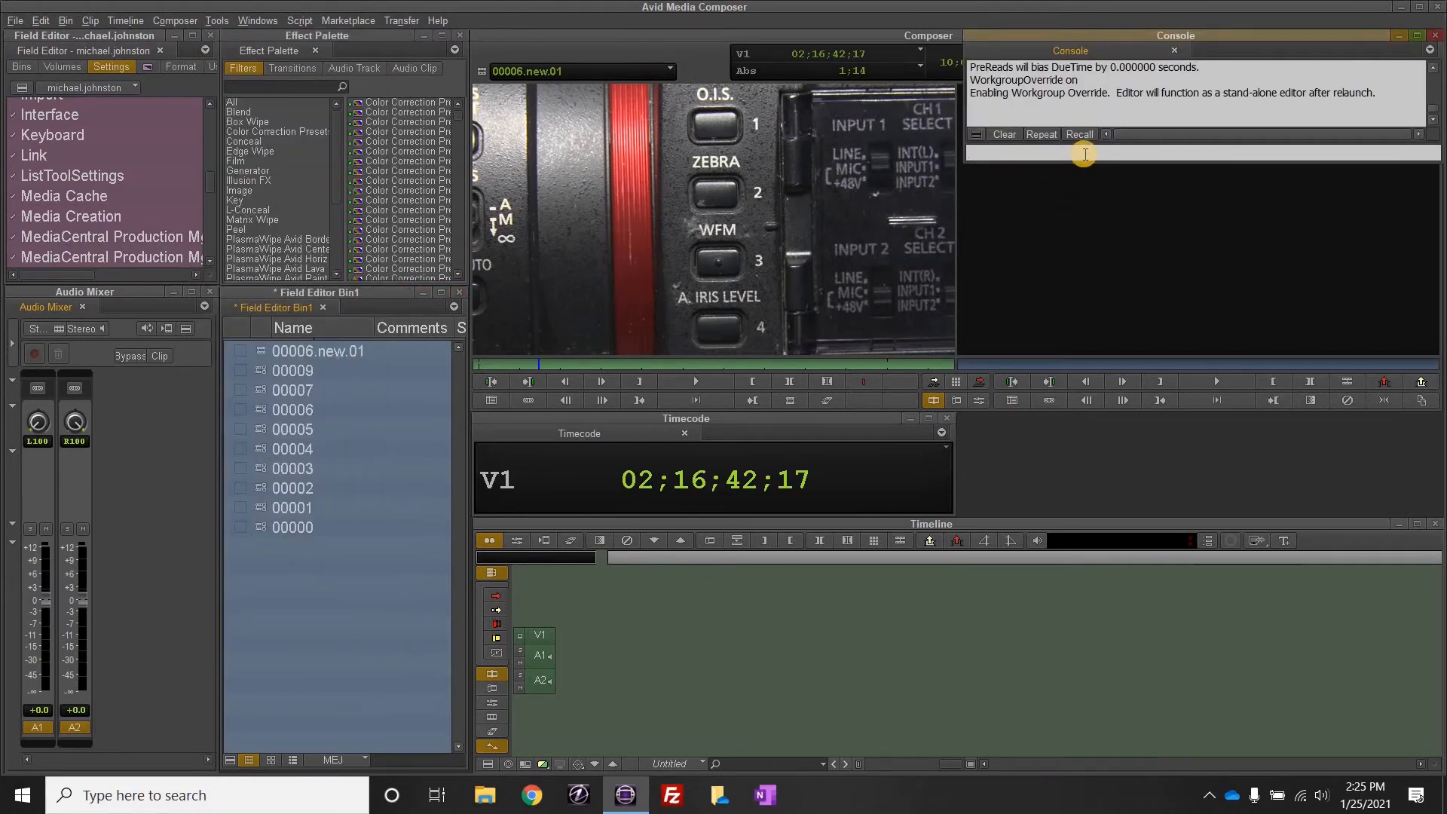
pyautogui.click(1085, 153)
pyautogui.write('work')
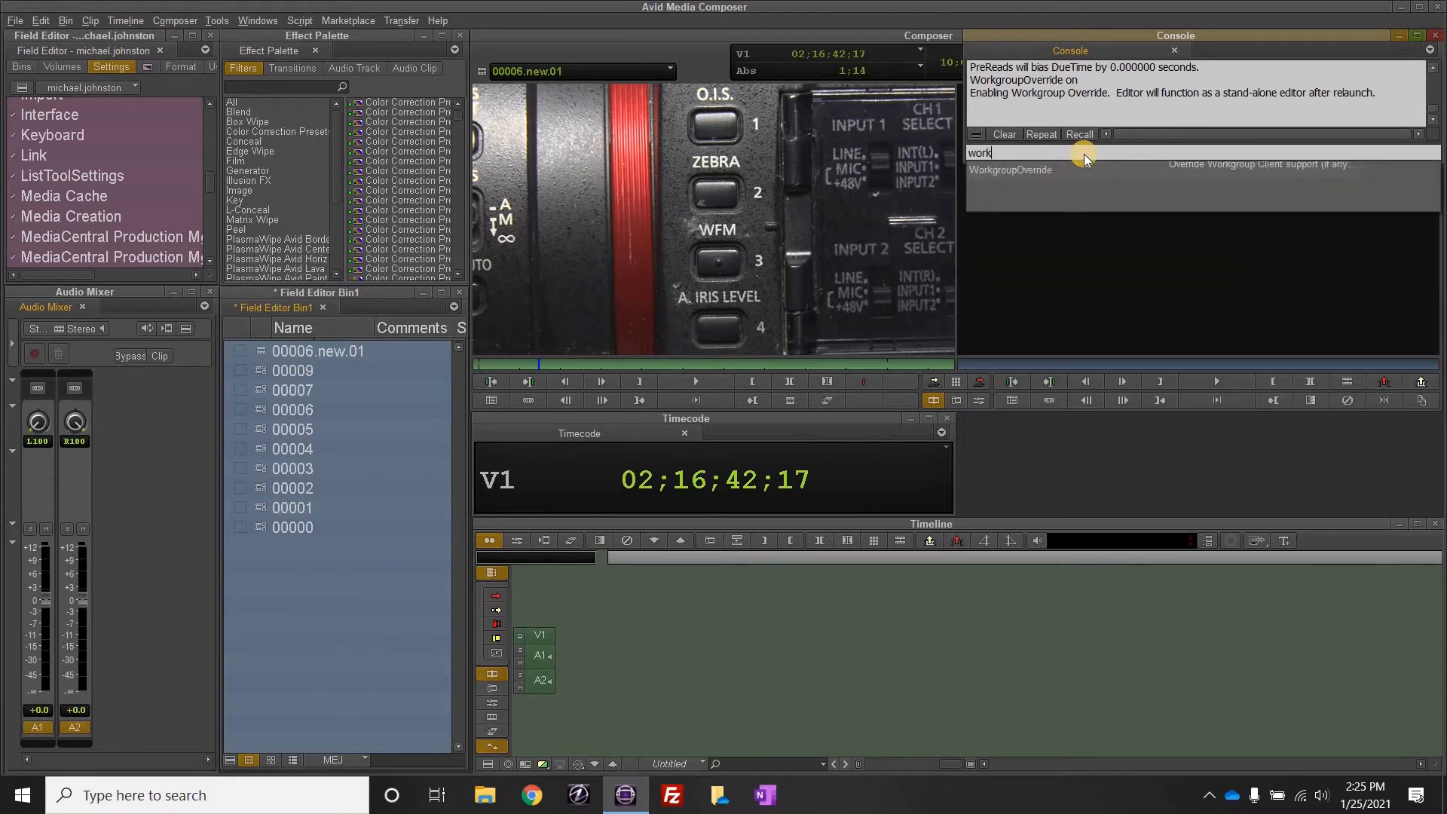
pyautogui.click(1035, 175)
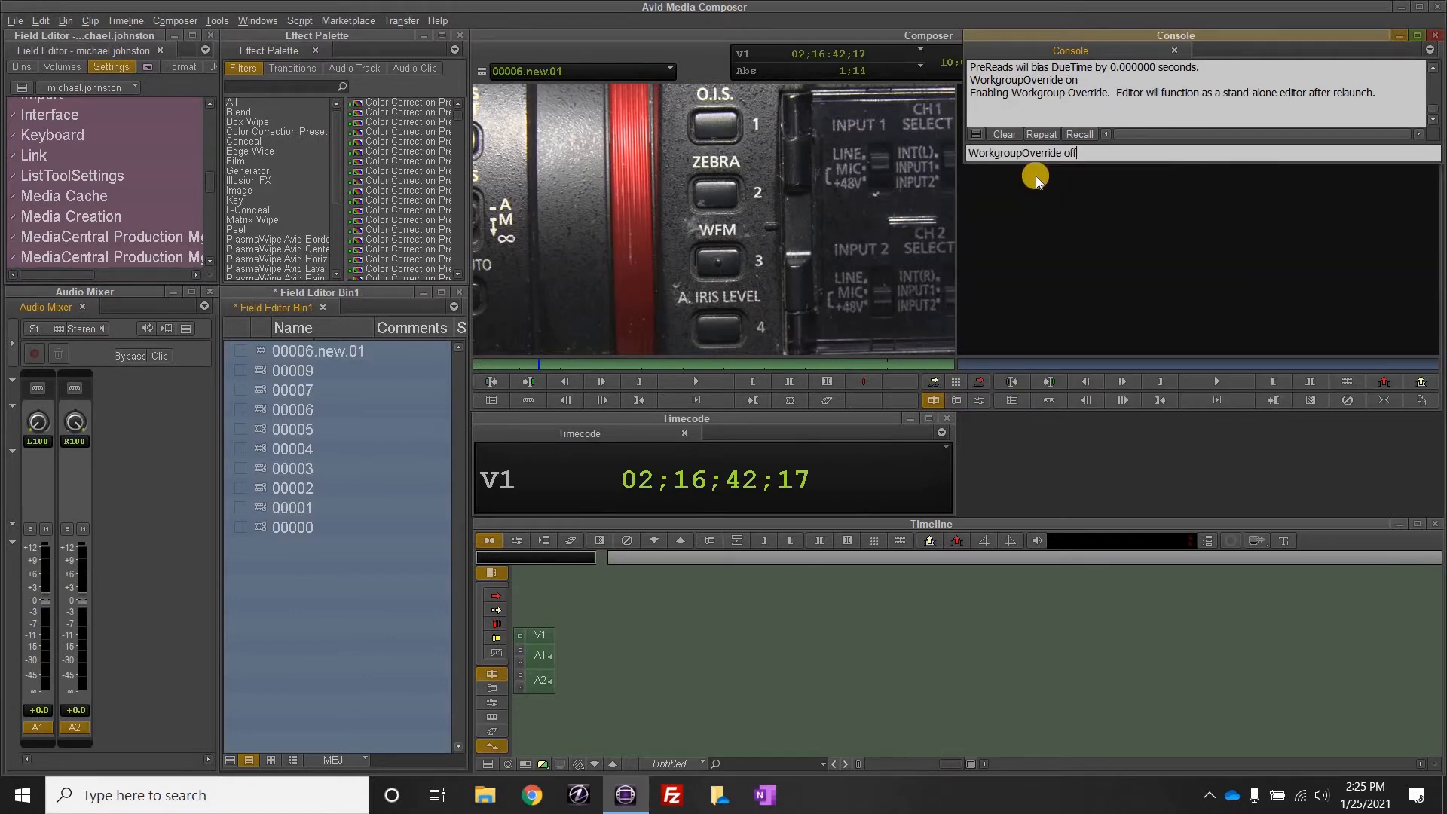
pyautogui.press('Return')
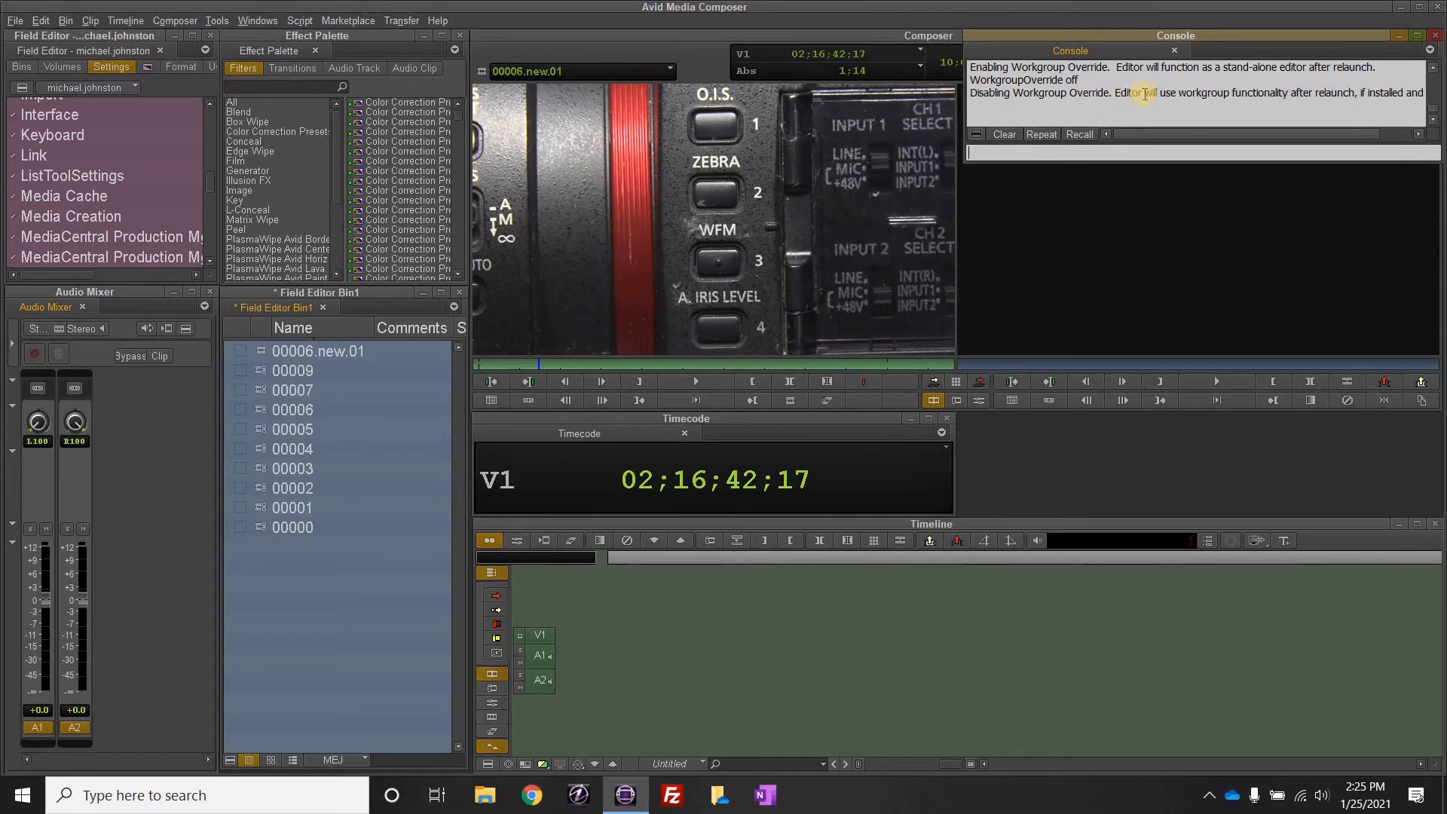
pyautogui.click(1432, 33)
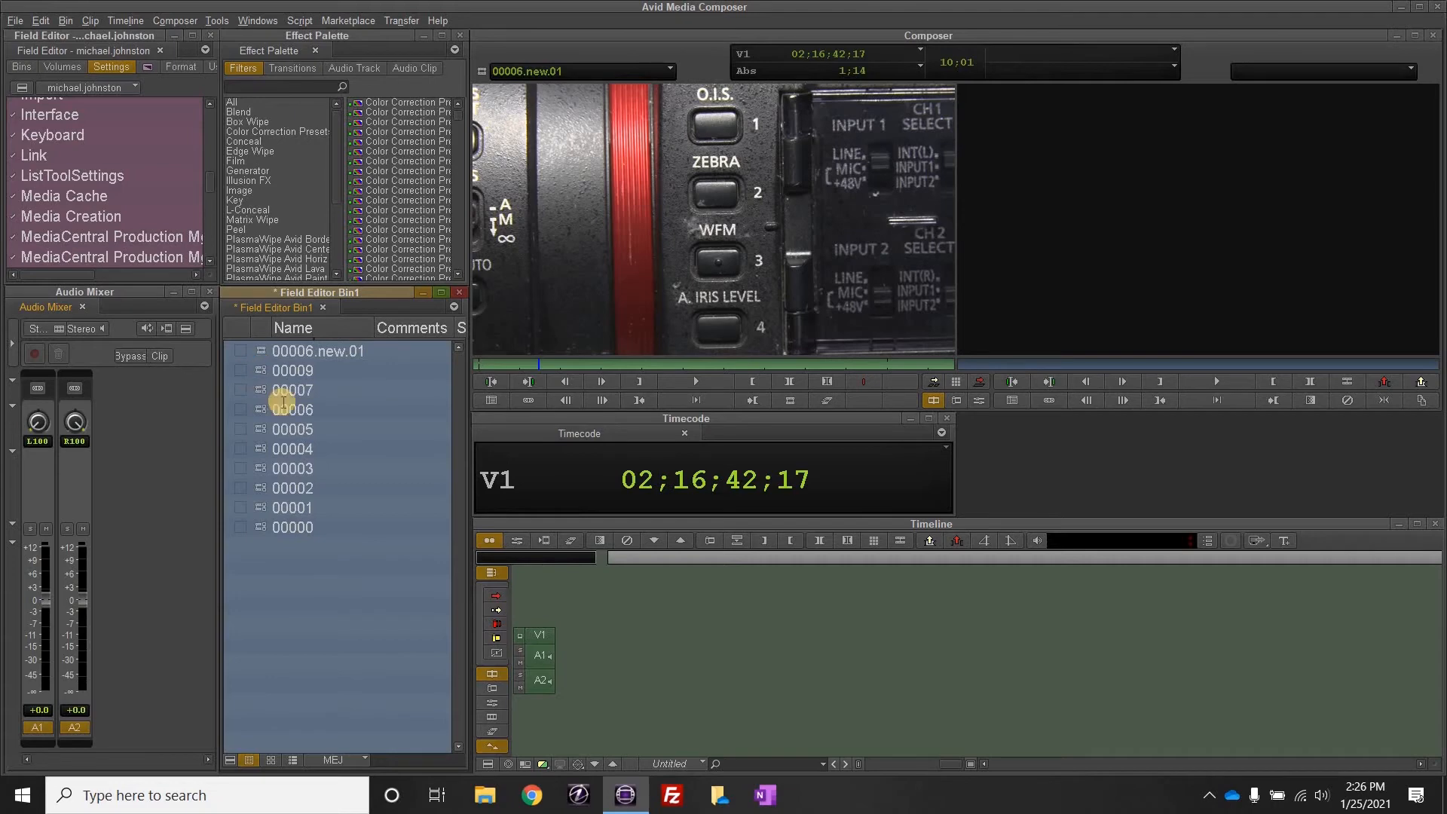
# Show the project's bin list and create a new sequence in Field Editor Bin1, keeping its default name
pyautogui.click(39, 67)
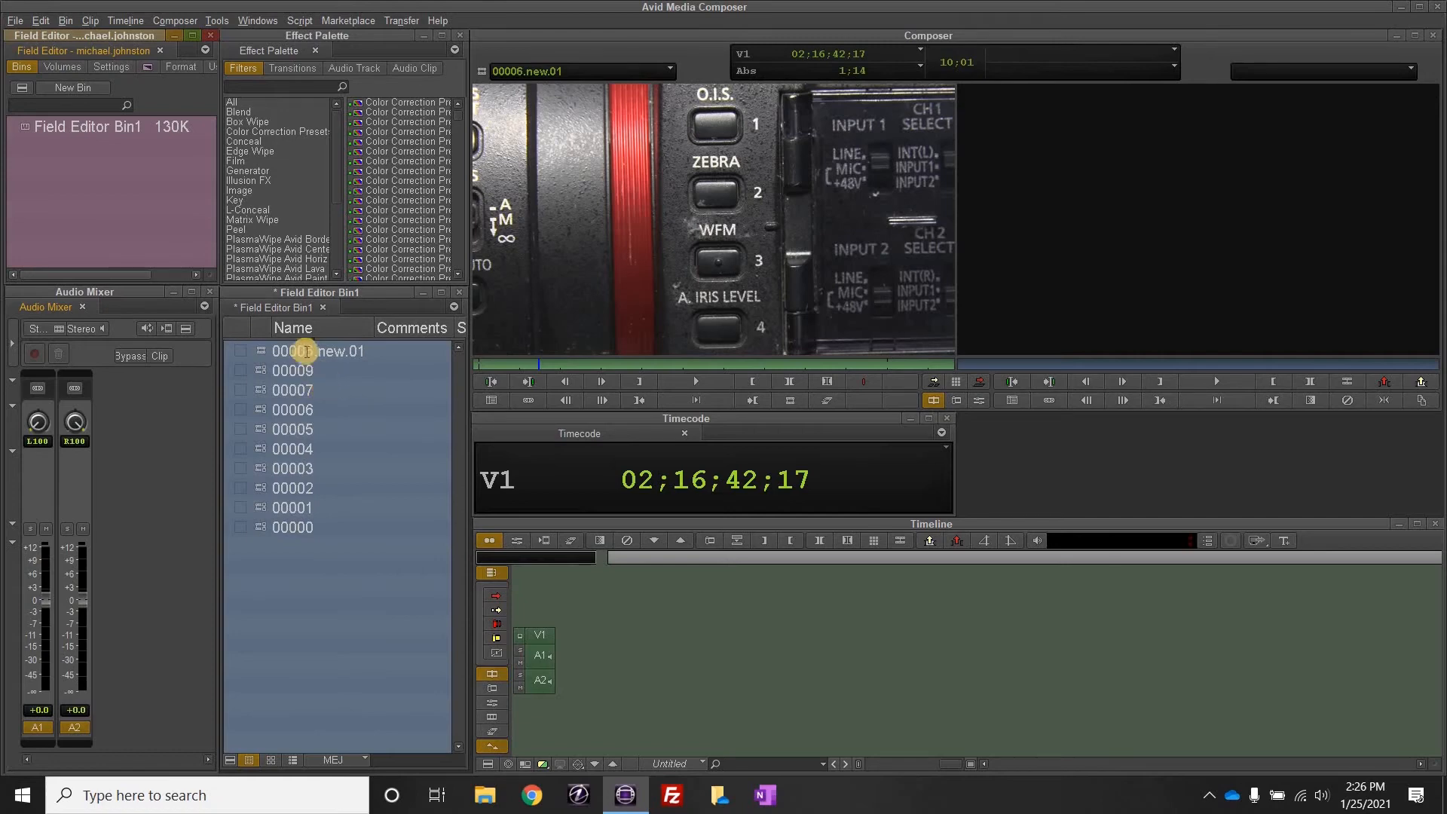
pyautogui.click(259, 352)
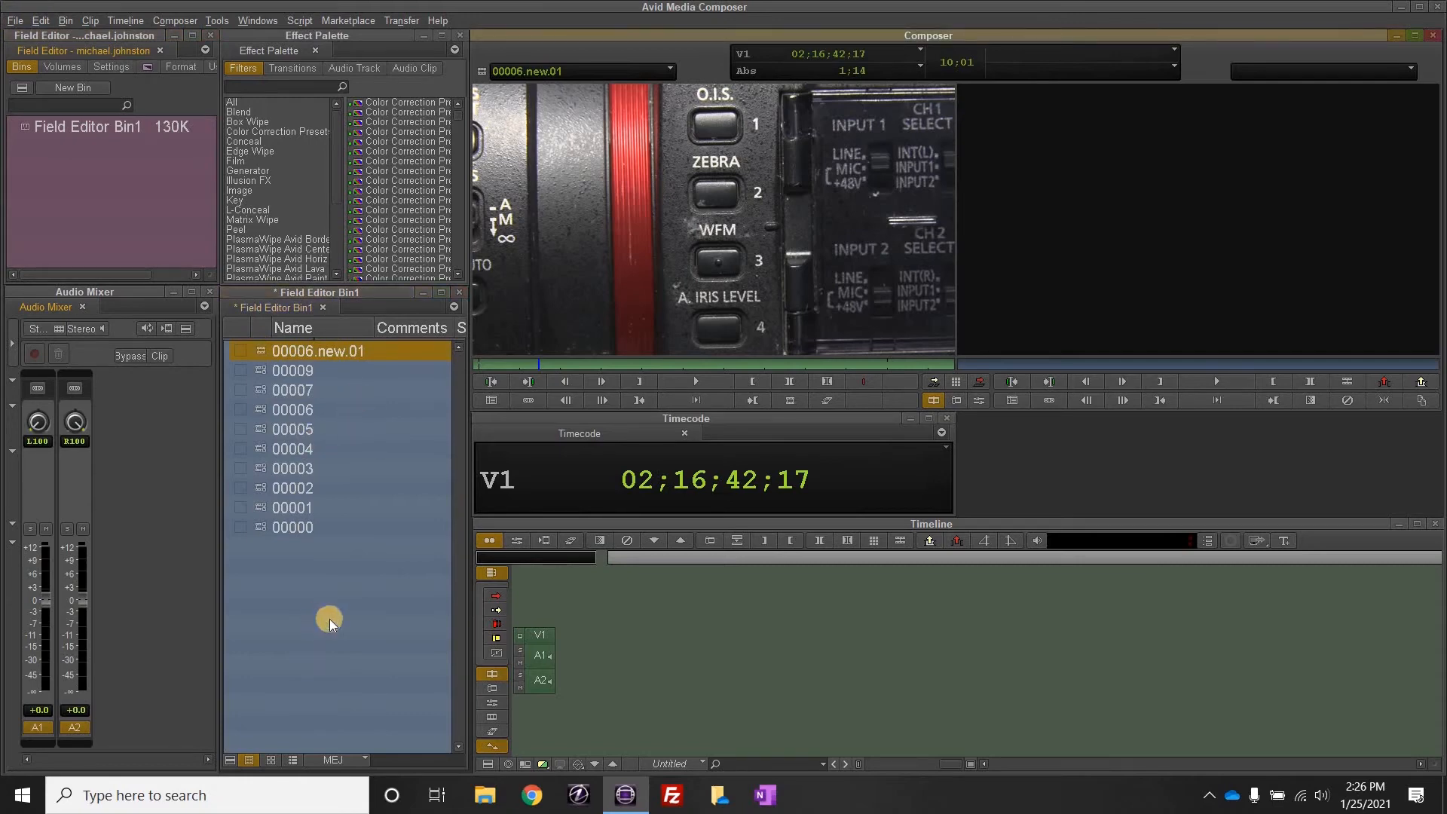
pyautogui.rightClick(359, 555)
pyautogui.click(369, 558)
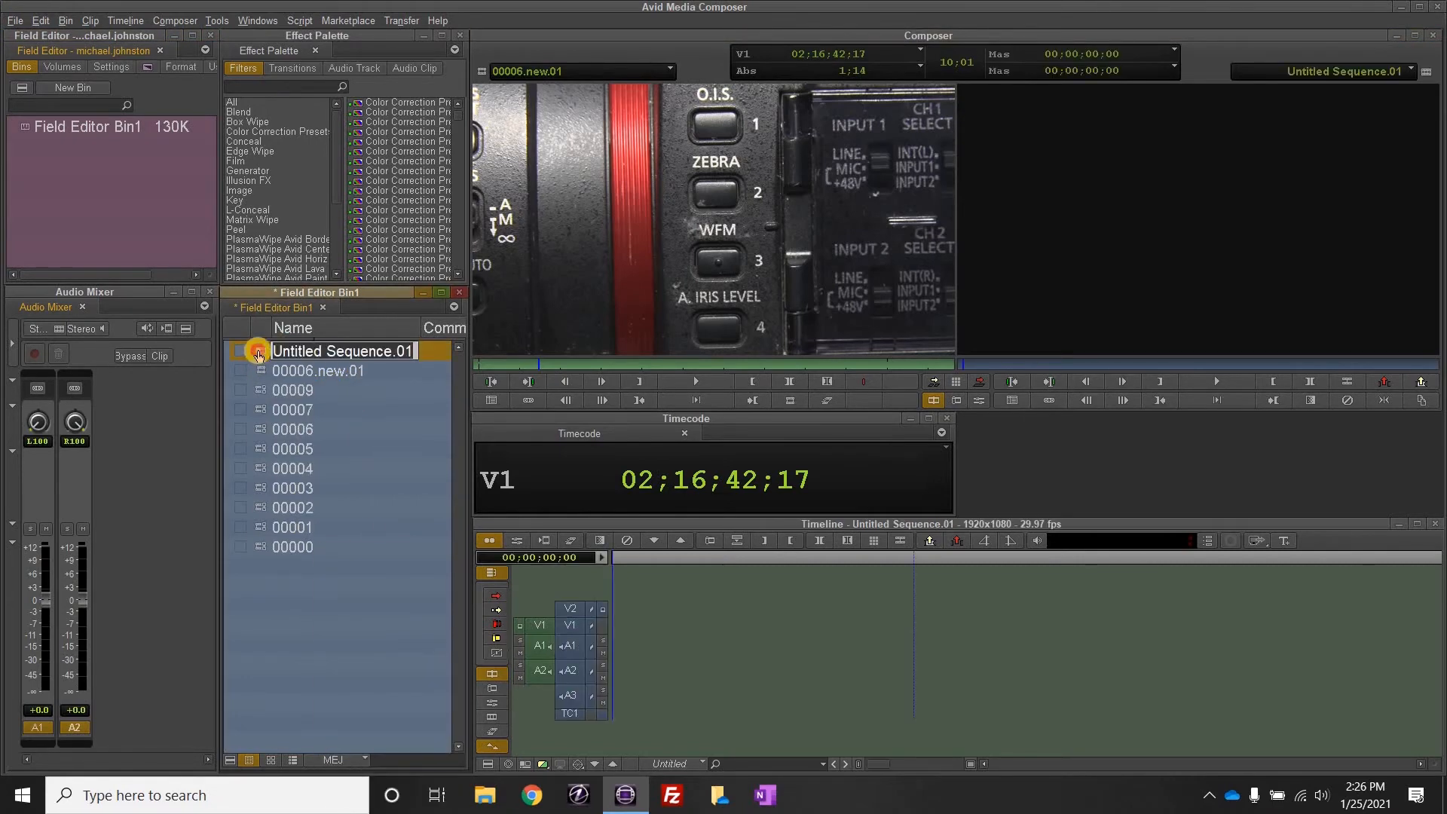
pyautogui.doubleClick(261, 353)
# Edit clip 00006.new.01 from its first frame into the start of the new sequence on V1, A1 and A2
pyautogui.moveTo(539, 365); pyautogui.dragTo(479, 365)
pyautogui.click(977, 382)
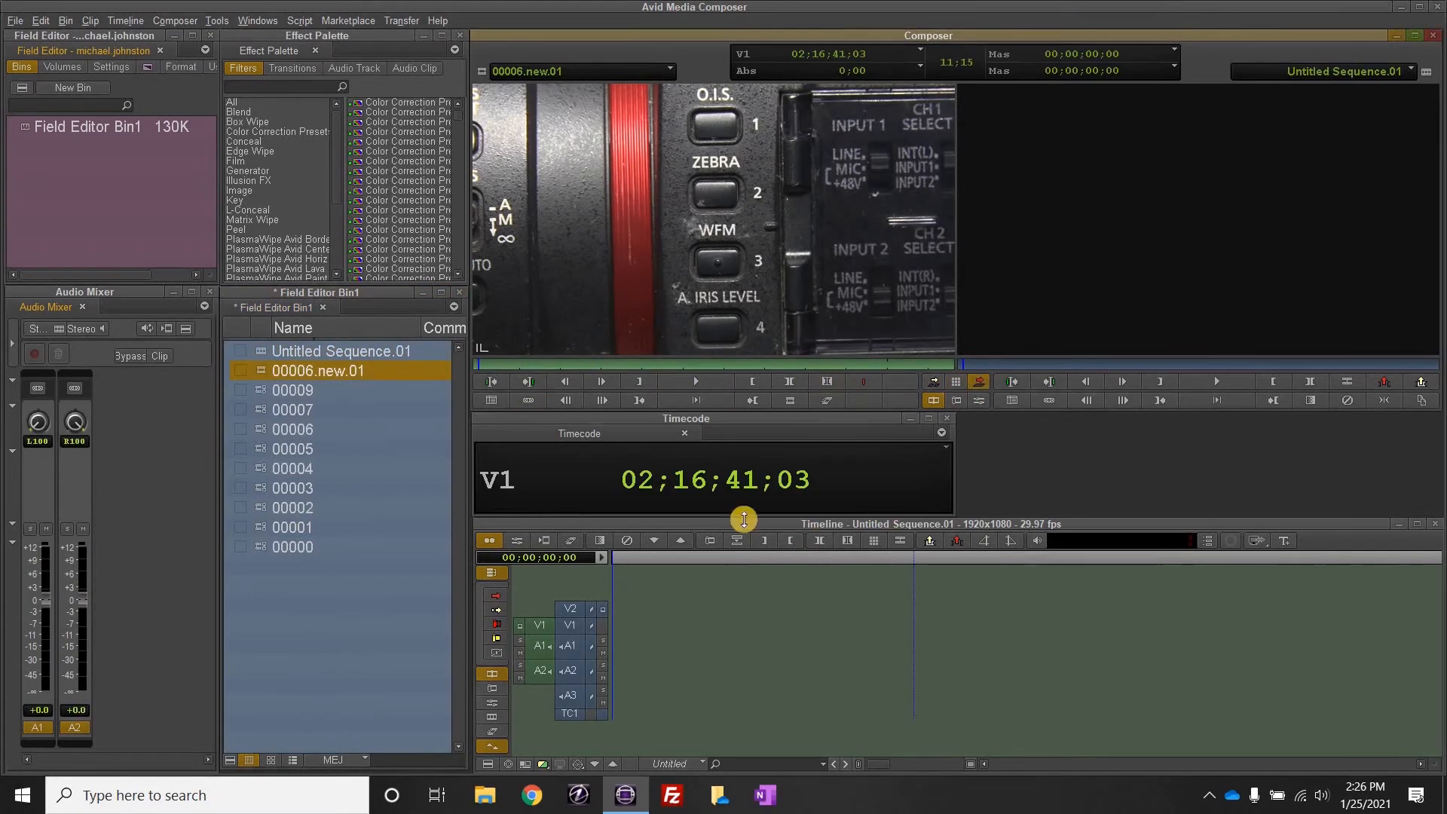
pyautogui.moveTo(891, 639); pyautogui.dragTo(614, 641)
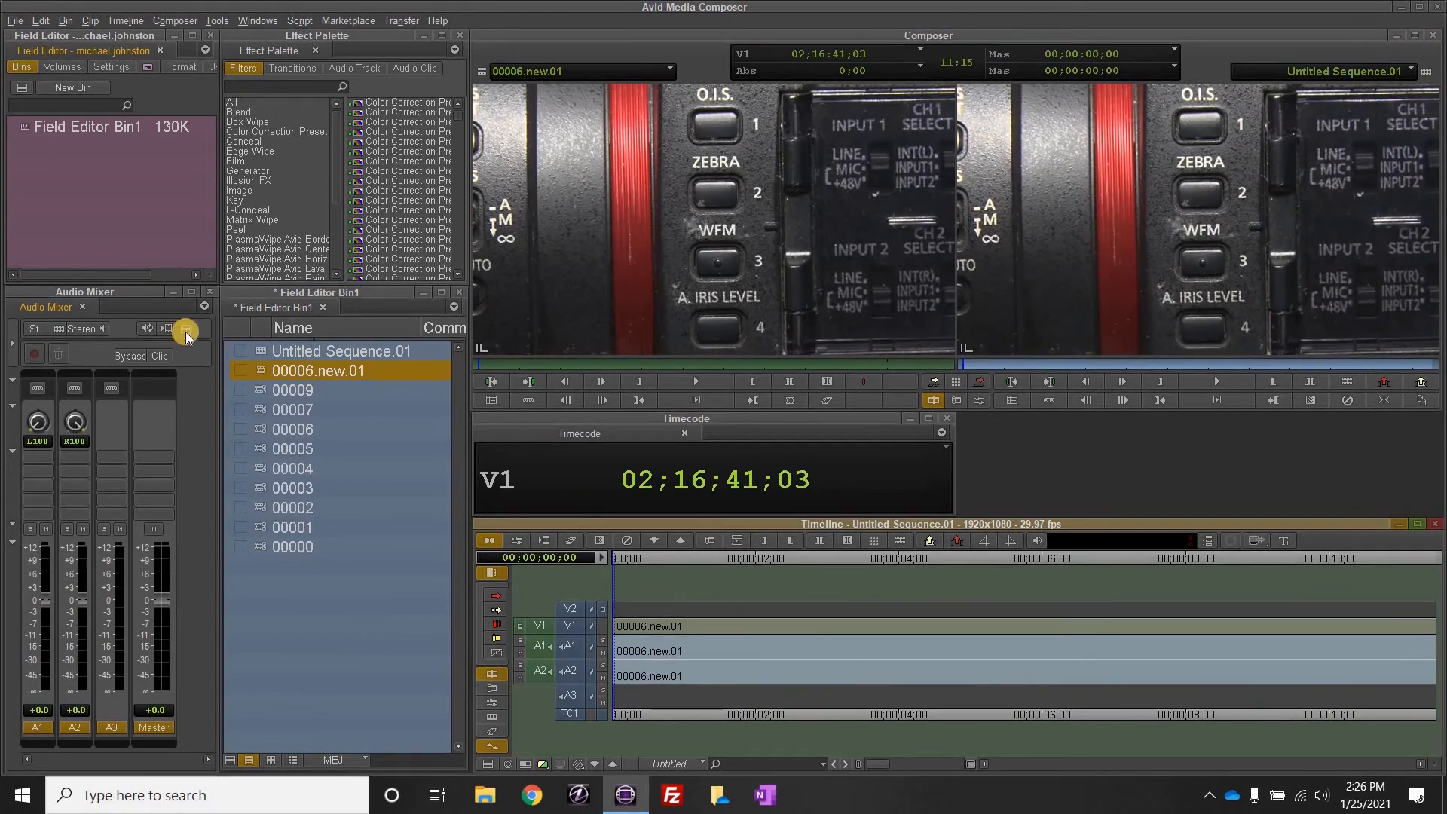
# Check the file export options for the new sequence, and close the Export As dialog without exporting
pyautogui.click(261, 351)
pyautogui.rightClick(262, 347)
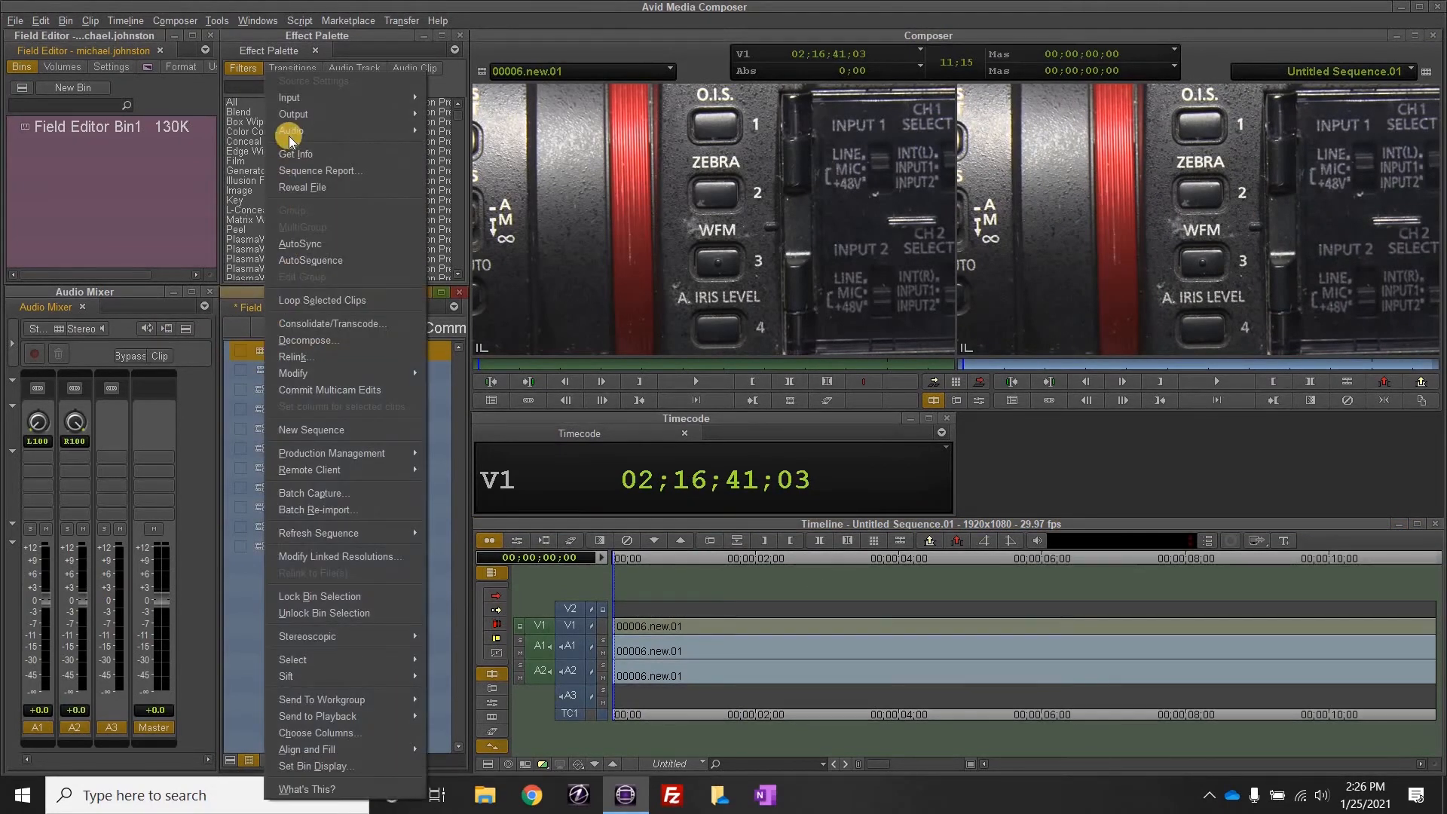
pyautogui.moveTo(422, 113)
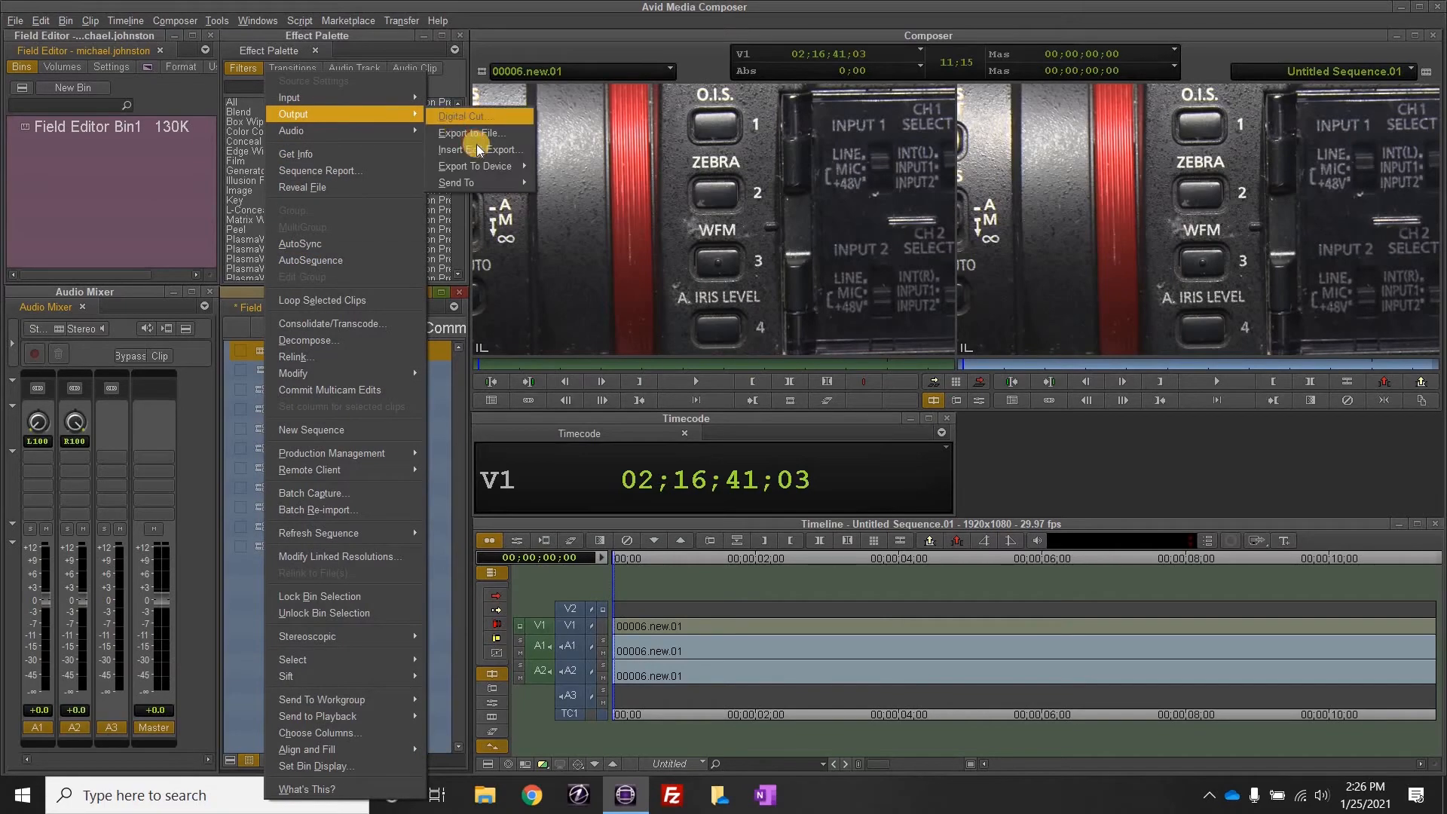
pyautogui.click(463, 134)
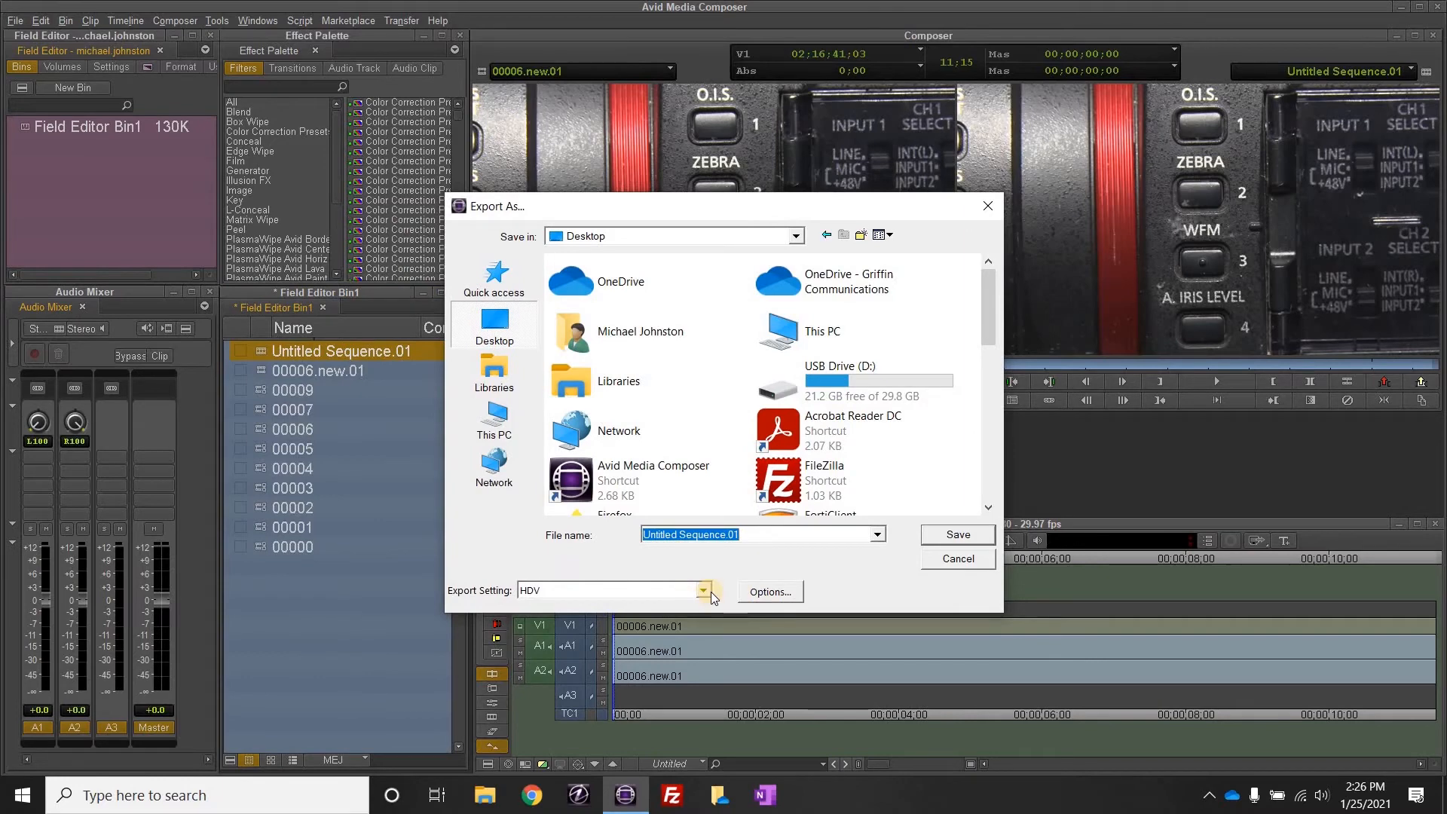
pyautogui.click(965, 560)
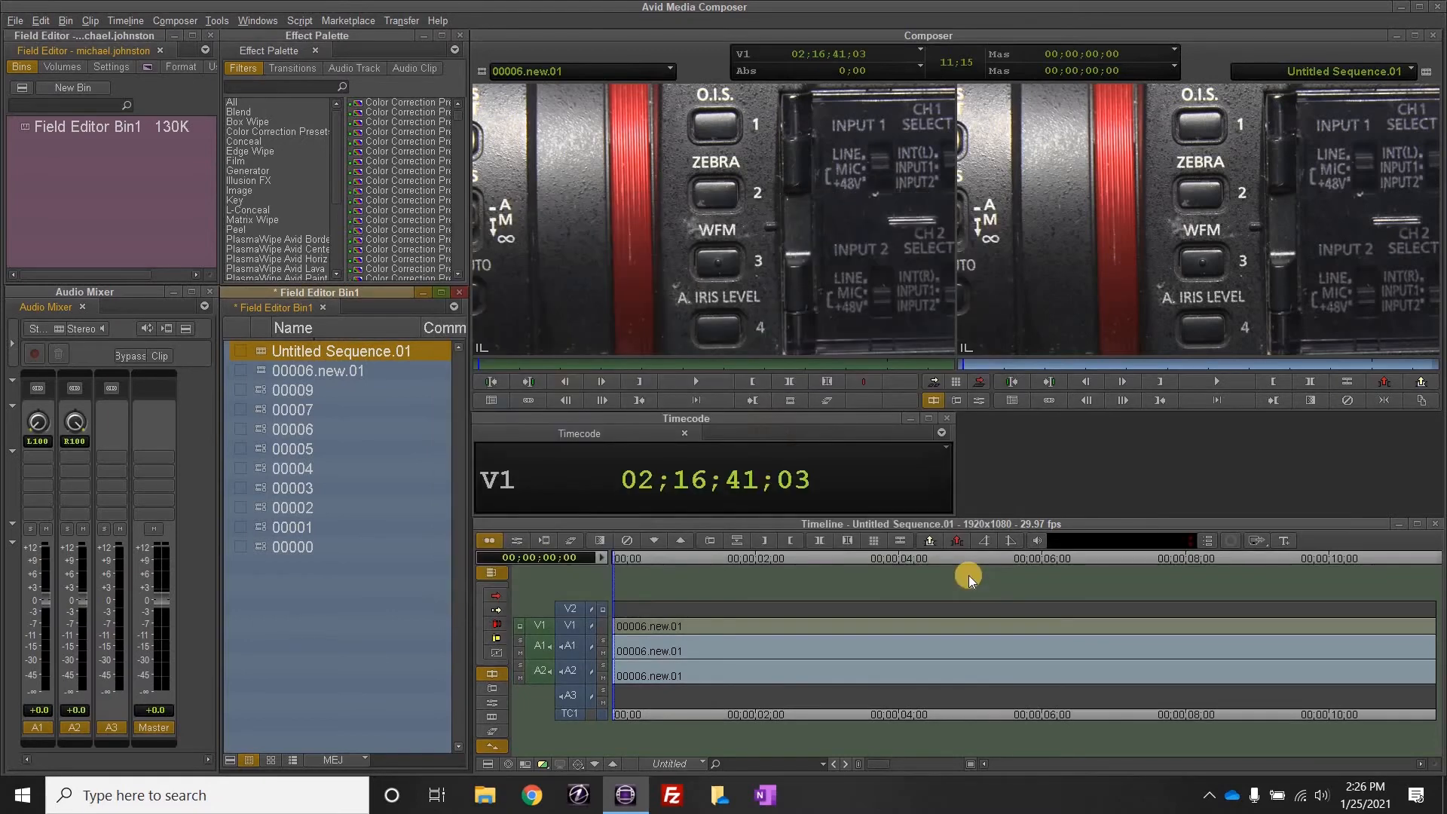
# Close Field Editor Bin1, then create a new empty bin in the project and close its window
pyautogui.click(400, 477)
pyautogui.click(460, 293)
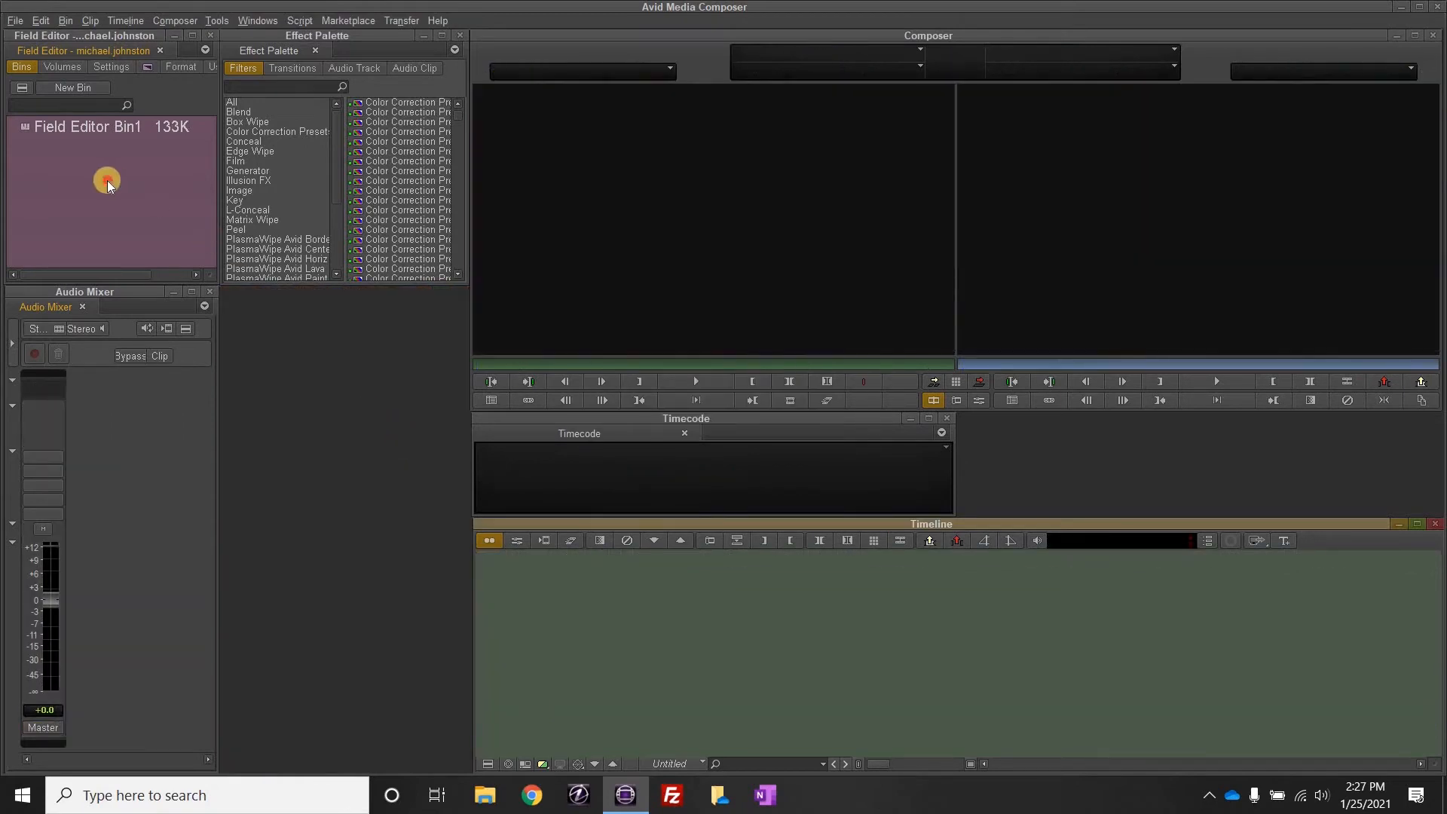
pyautogui.click(107, 179)
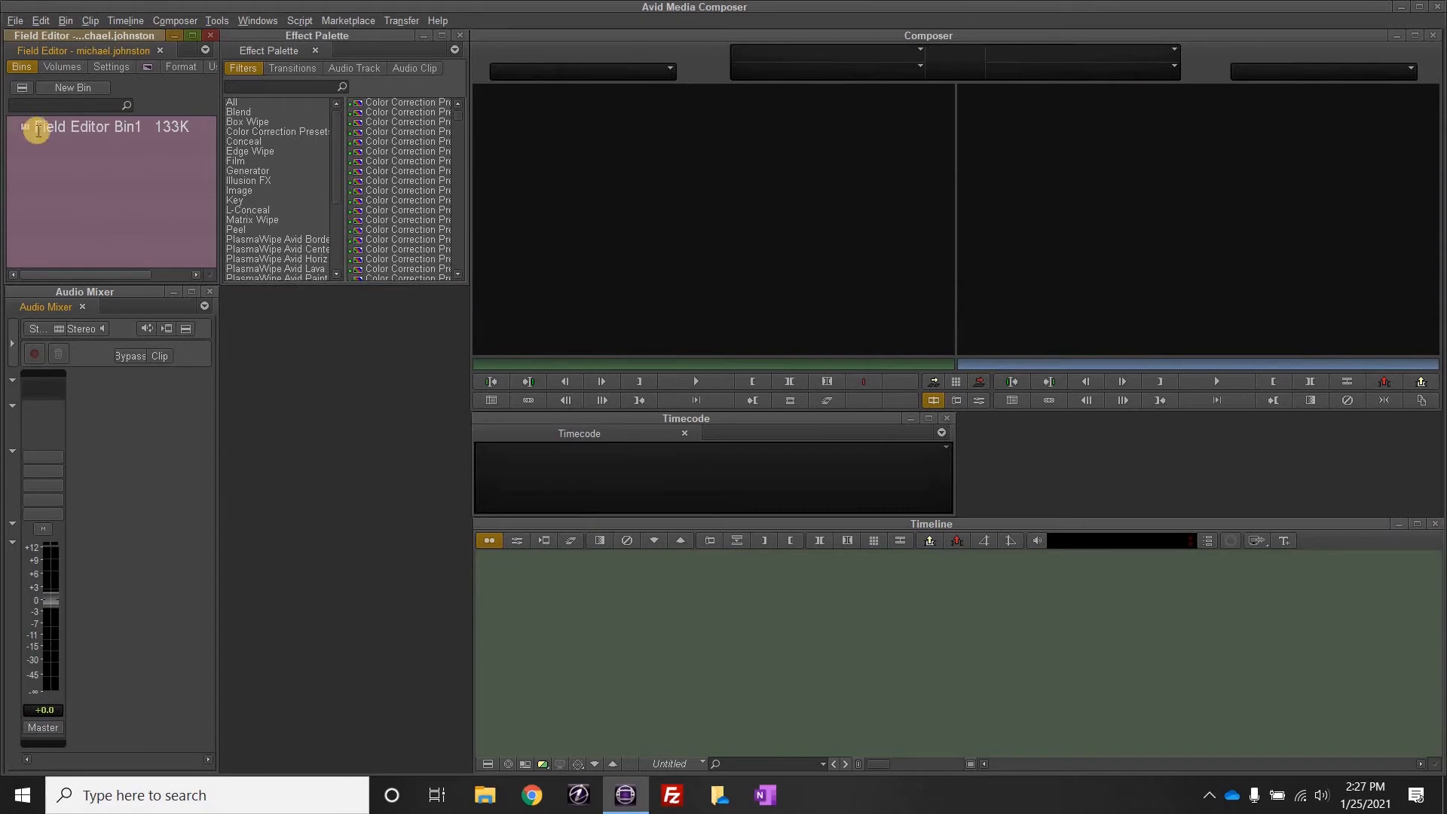
pyautogui.click(89, 91)
pyautogui.click(97, 183)
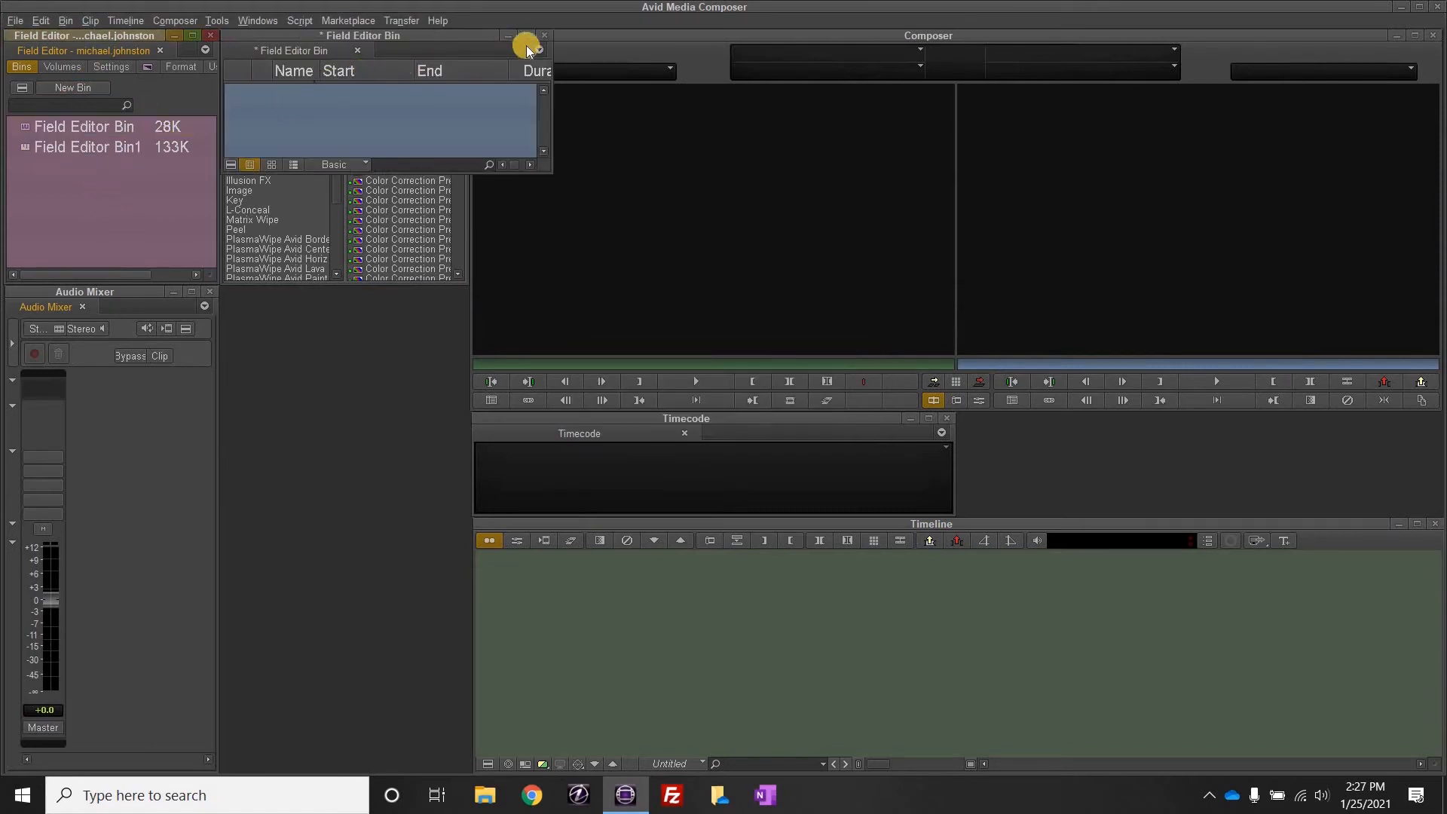
pyautogui.click(545, 35)
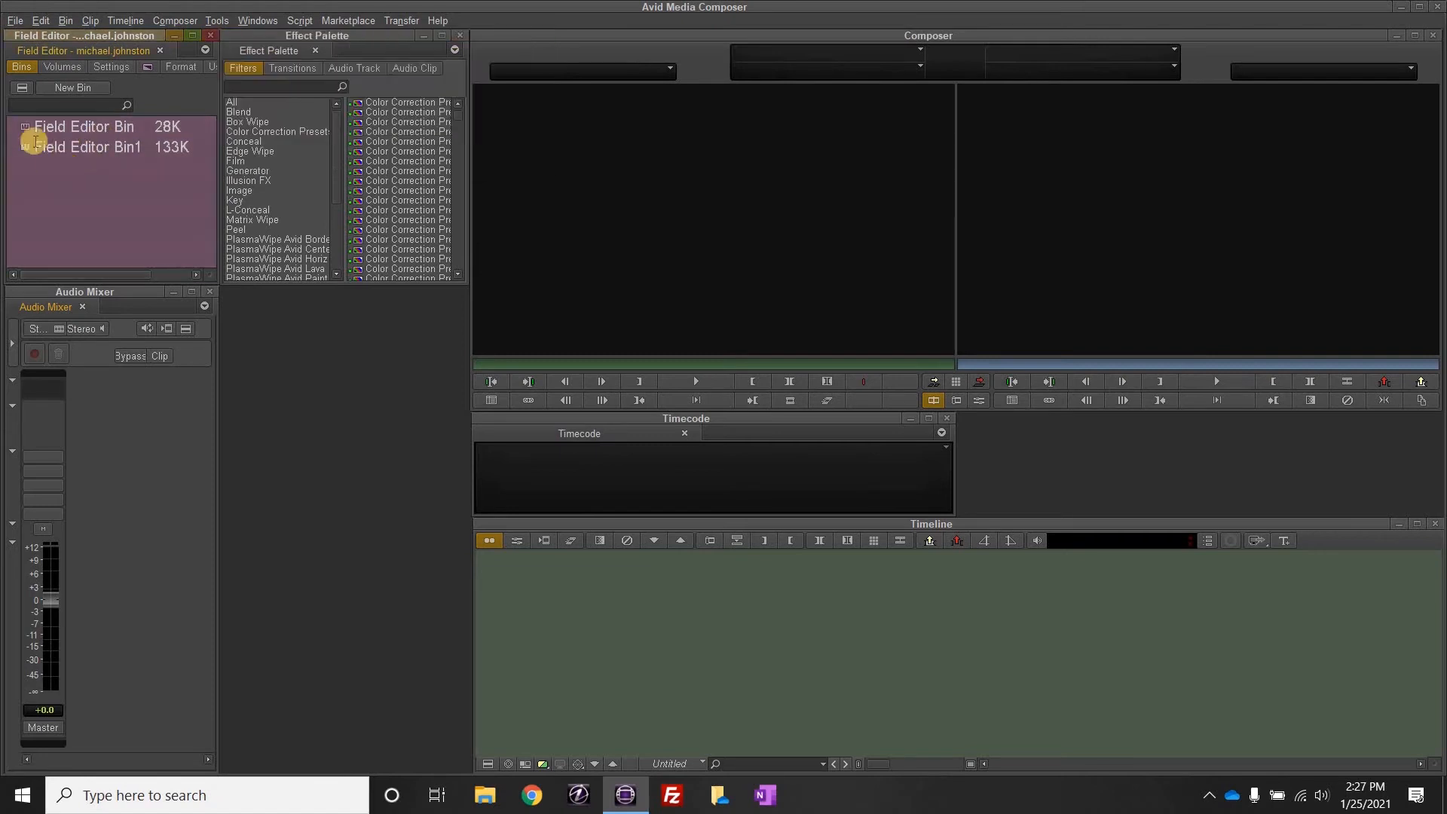
# Open Field Editor Bin1 once more, close it, and delete the bin from the project
pyautogui.doubleClick(34, 147)
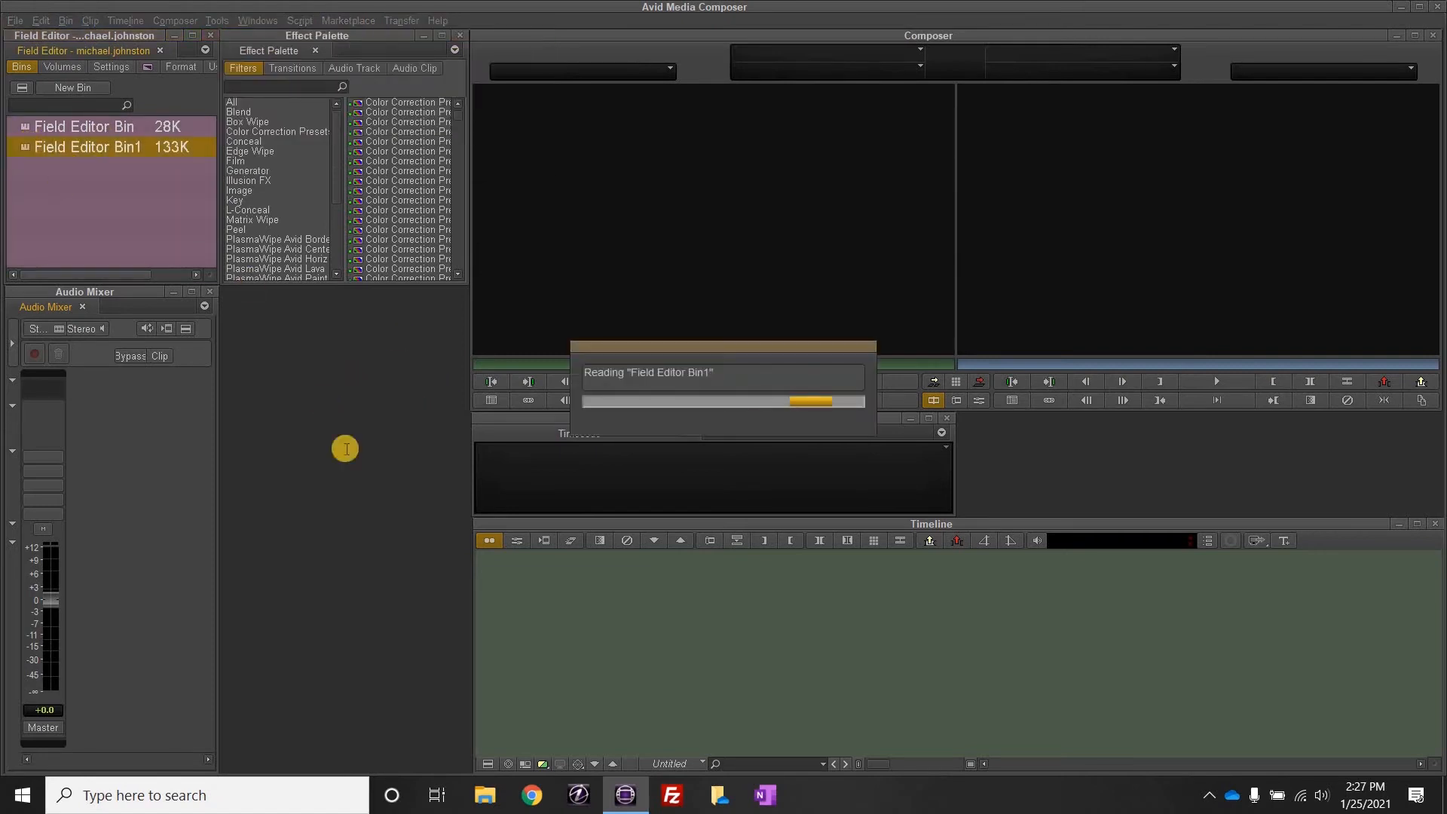
pyautogui.click(459, 294)
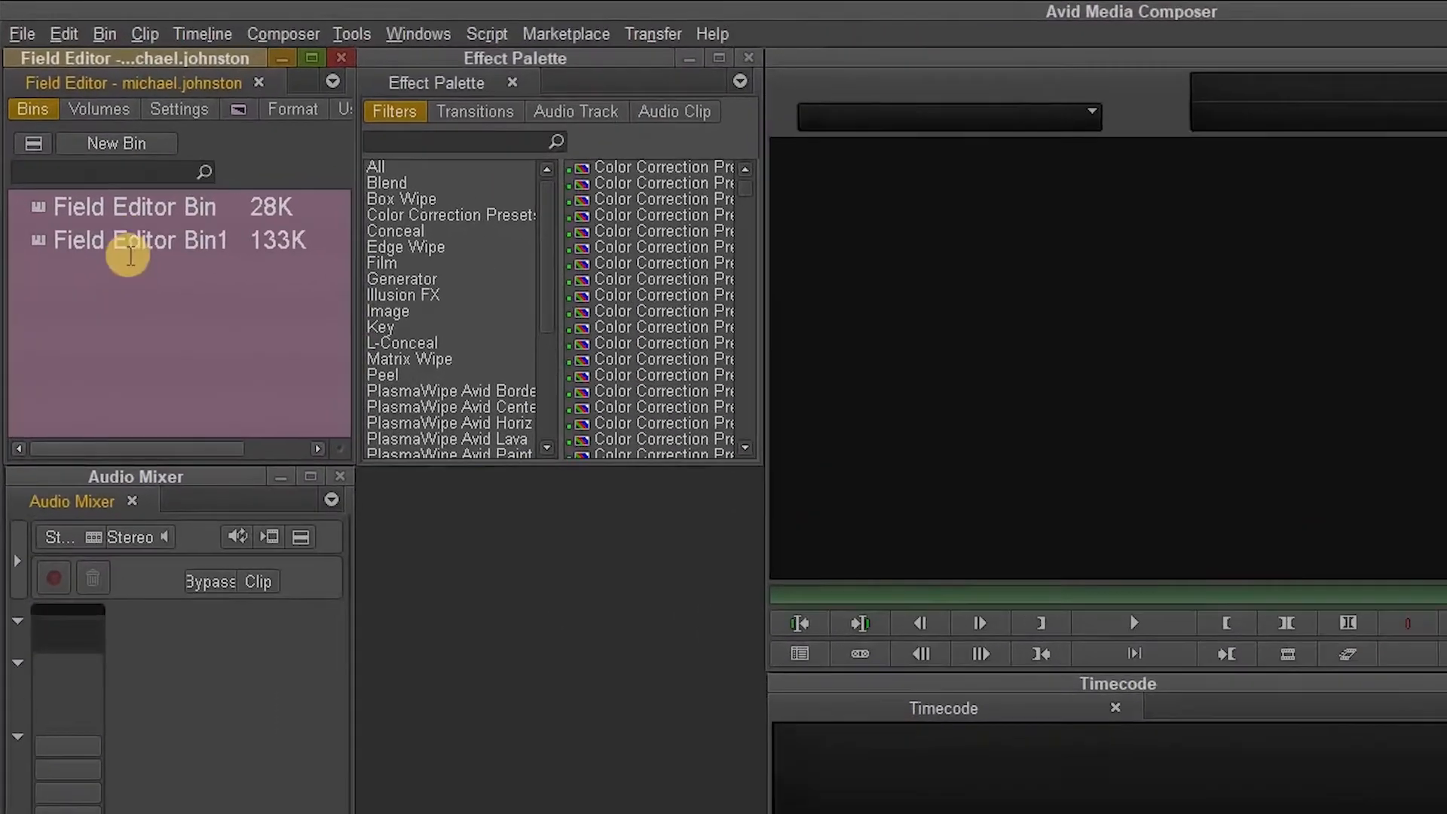
pyautogui.click(76, 148)
pyautogui.click(170, 341)
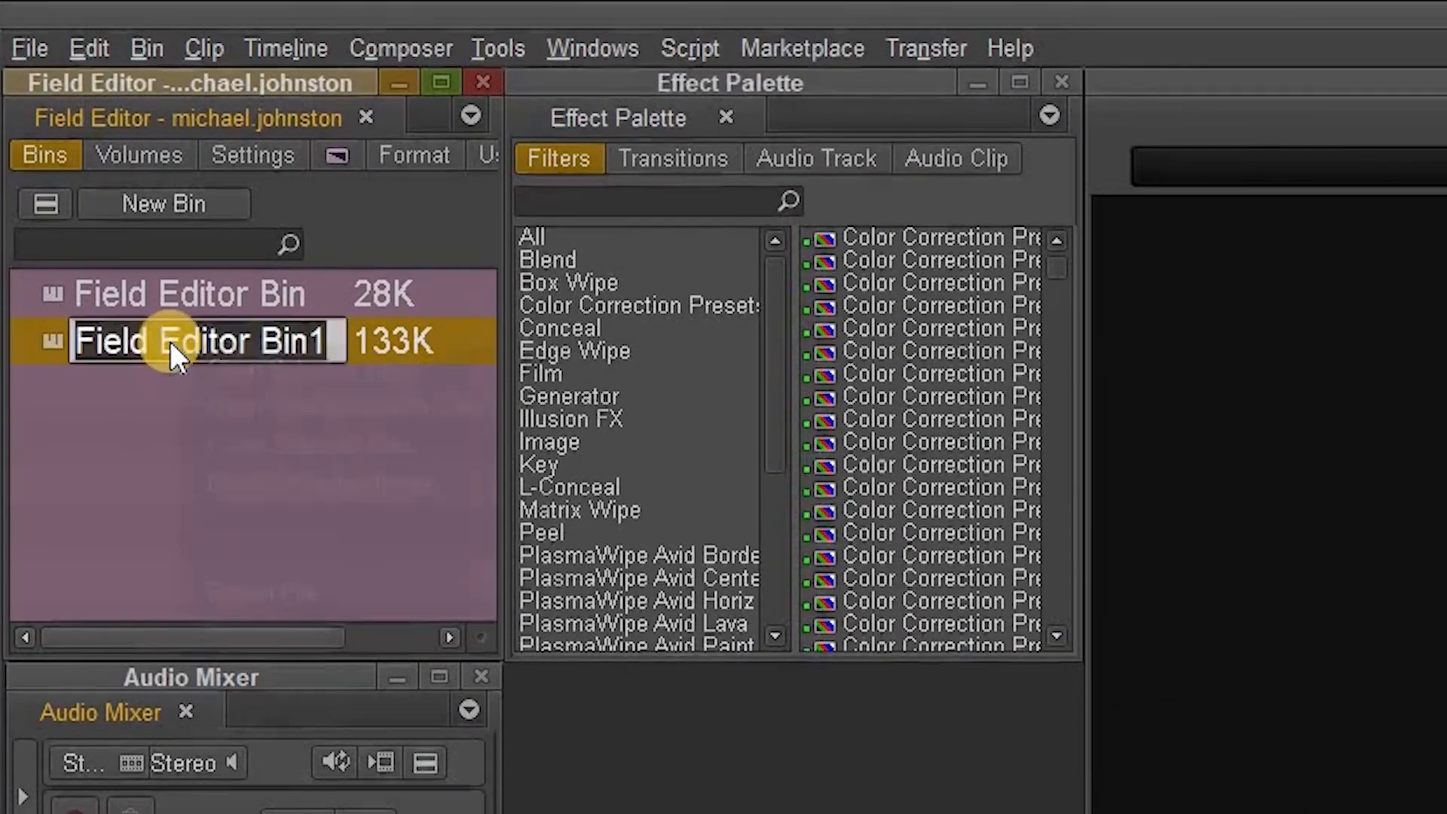
pyautogui.rightClick(170, 342)
pyautogui.click(360, 486)
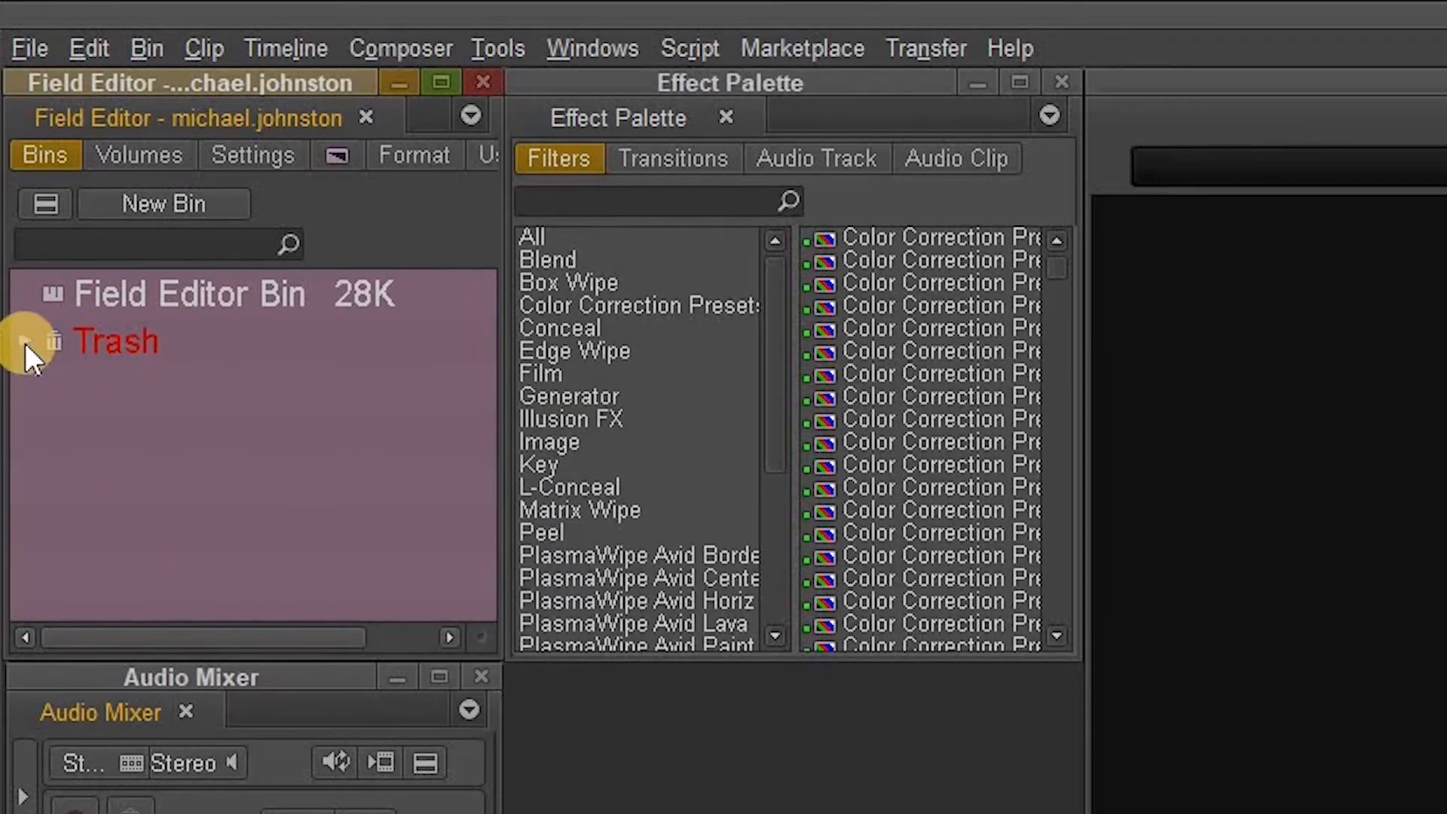
# Empty the Trash holding the deleted Field Editor Bin1, and close the project
pyautogui.click(25, 342)
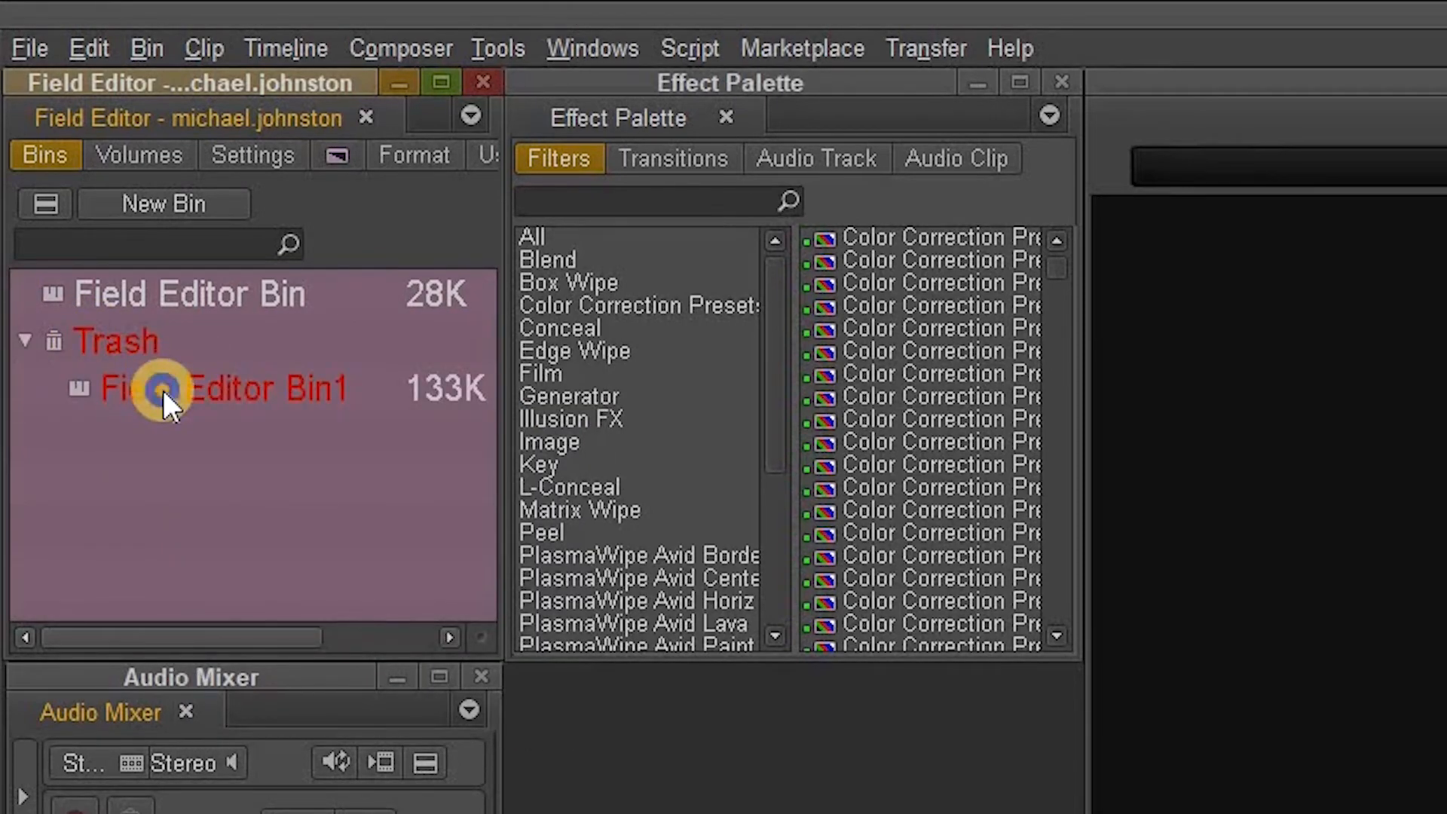
pyautogui.rightClick(163, 390)
pyautogui.click(333, 586)
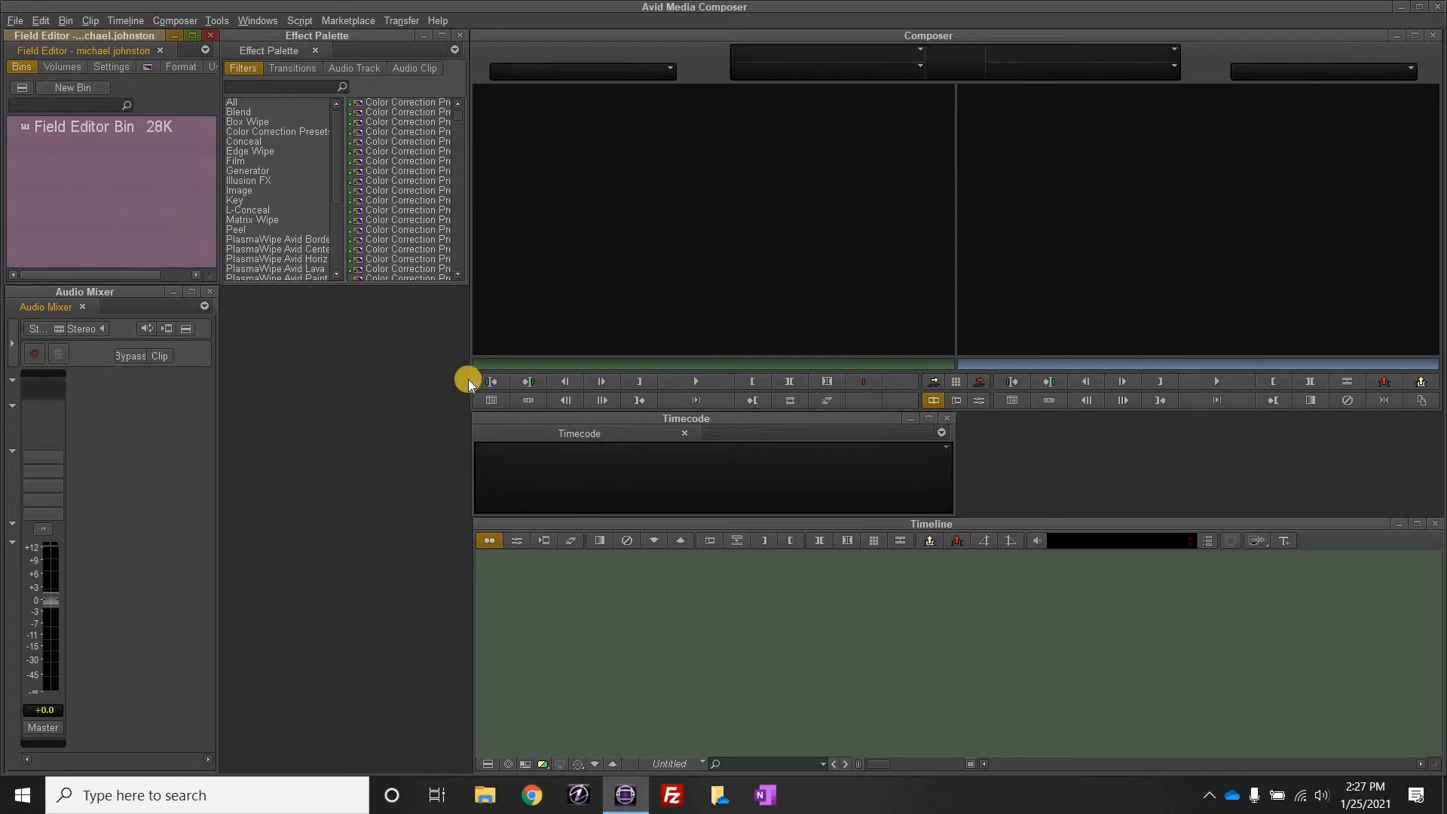
pyautogui.click(491, 400)
pyautogui.click(214, 36)
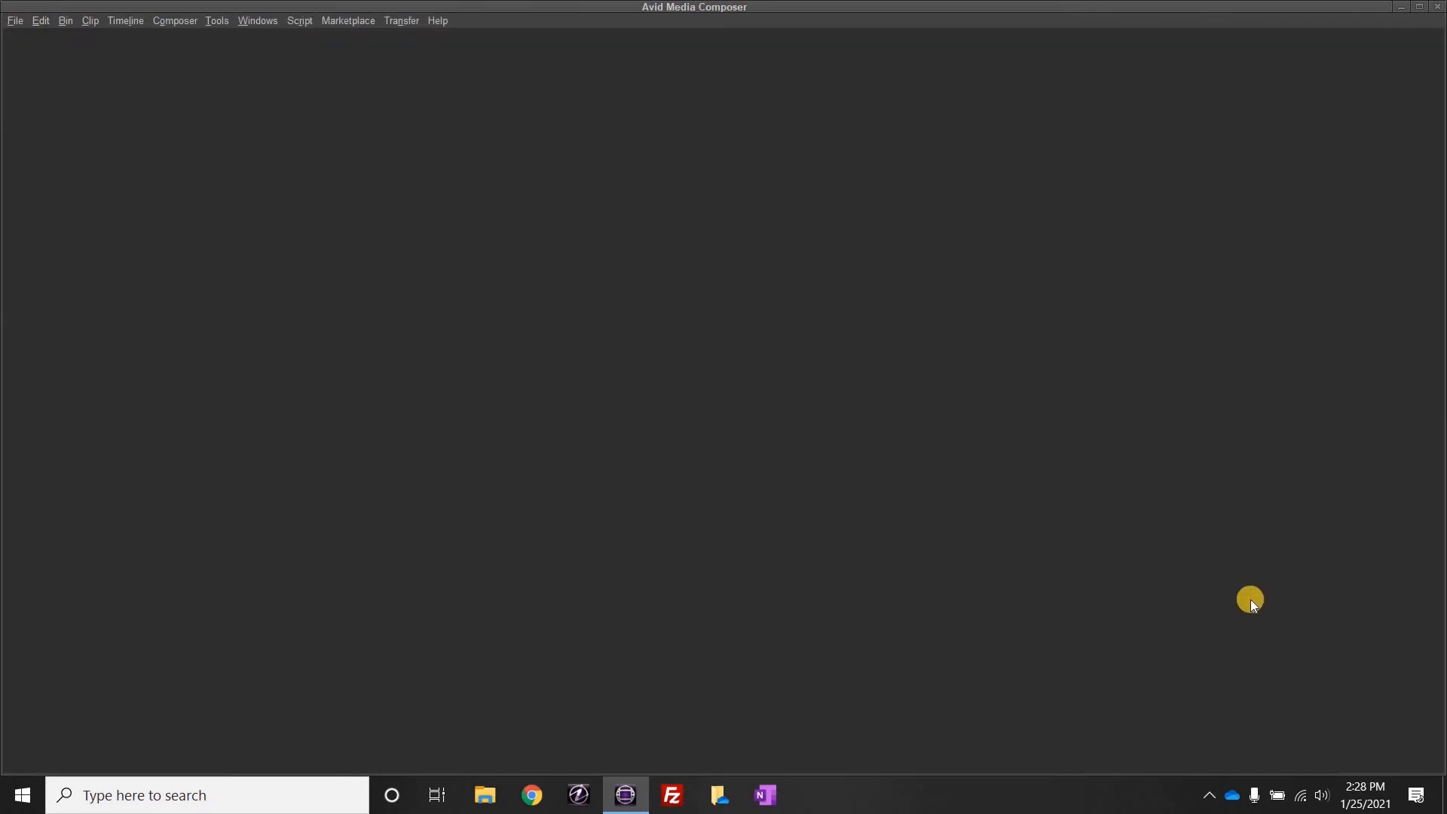
# Quit the editing program and safely eject the Flash Card Reader/Writer, USB Drive (D:), checking that it is gone
pyautogui.click(1209, 795)
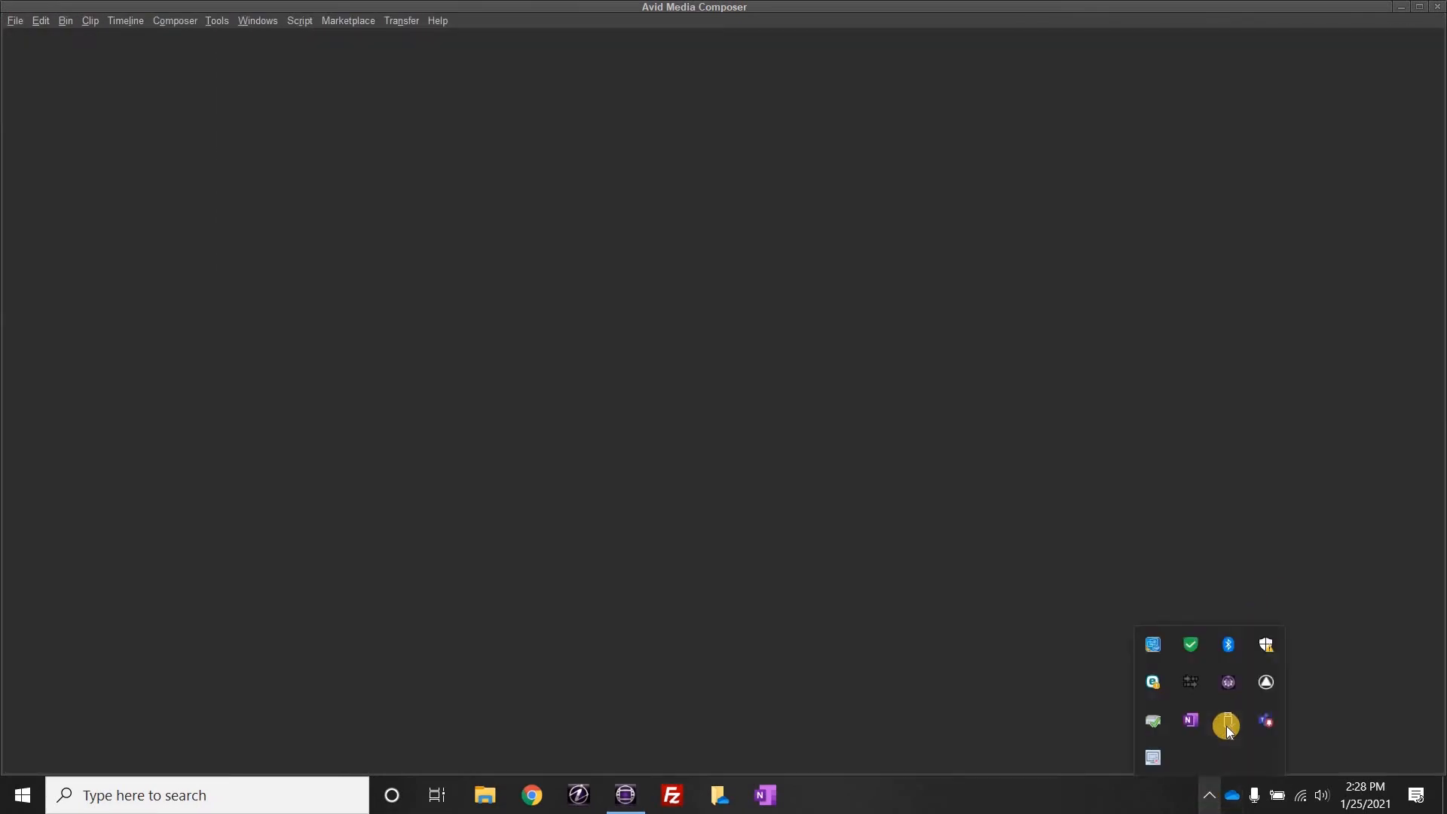
pyautogui.click(1228, 725)
pyautogui.click(1275, 695)
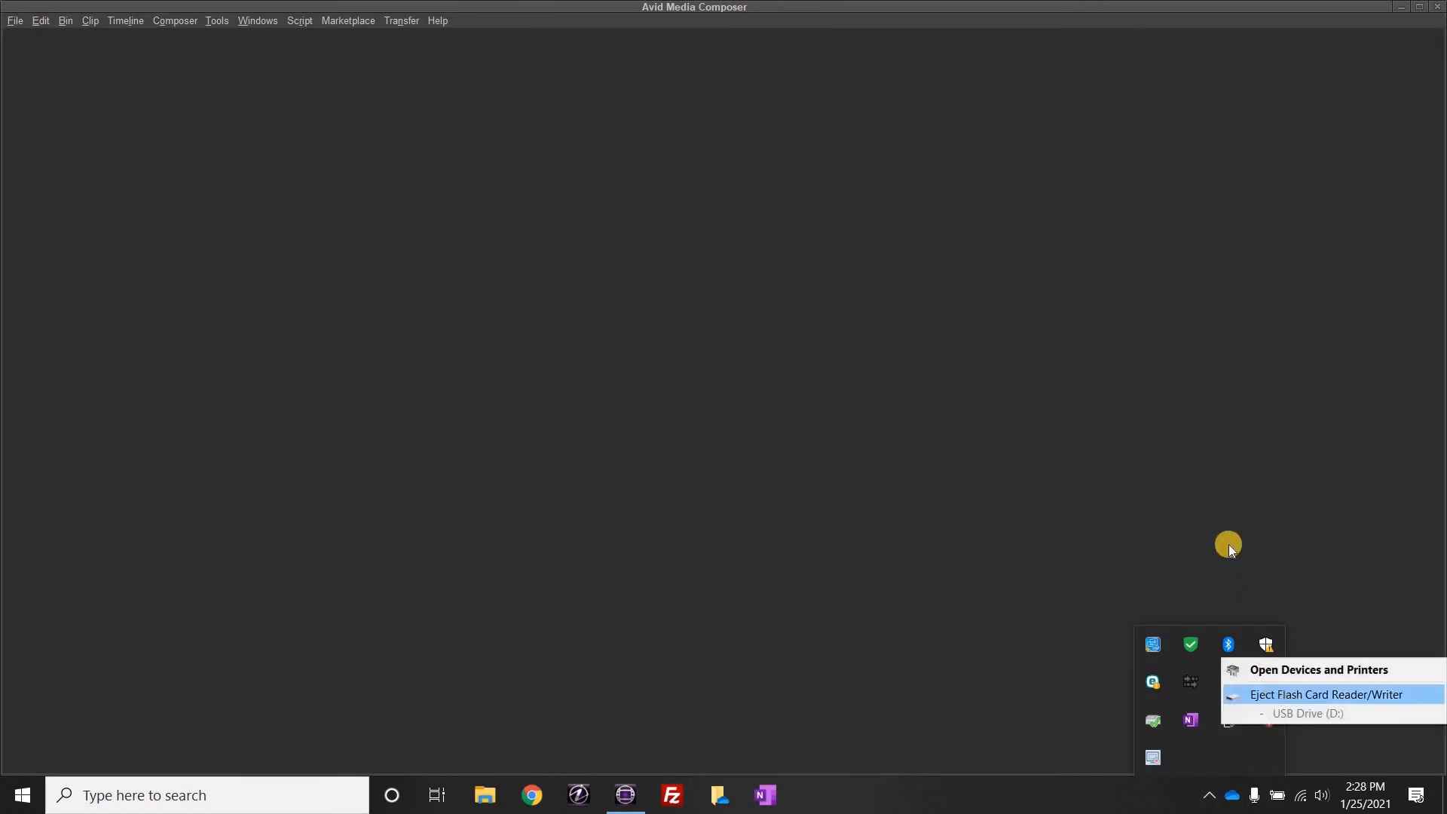
pyautogui.click(1209, 795)
pyautogui.click(1209, 795)
pyautogui.click(1197, 507)
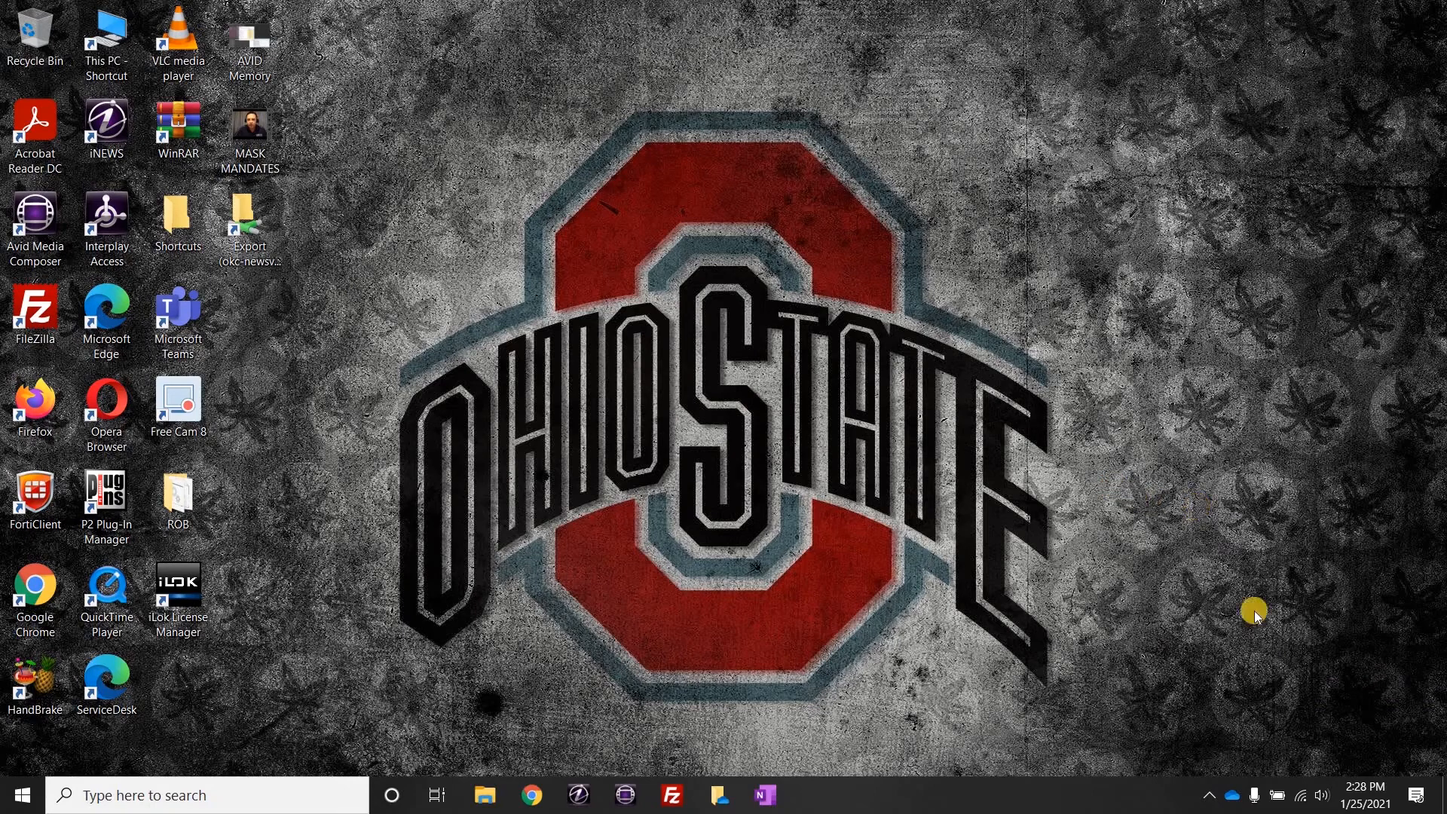
pyautogui.click(1210, 795)
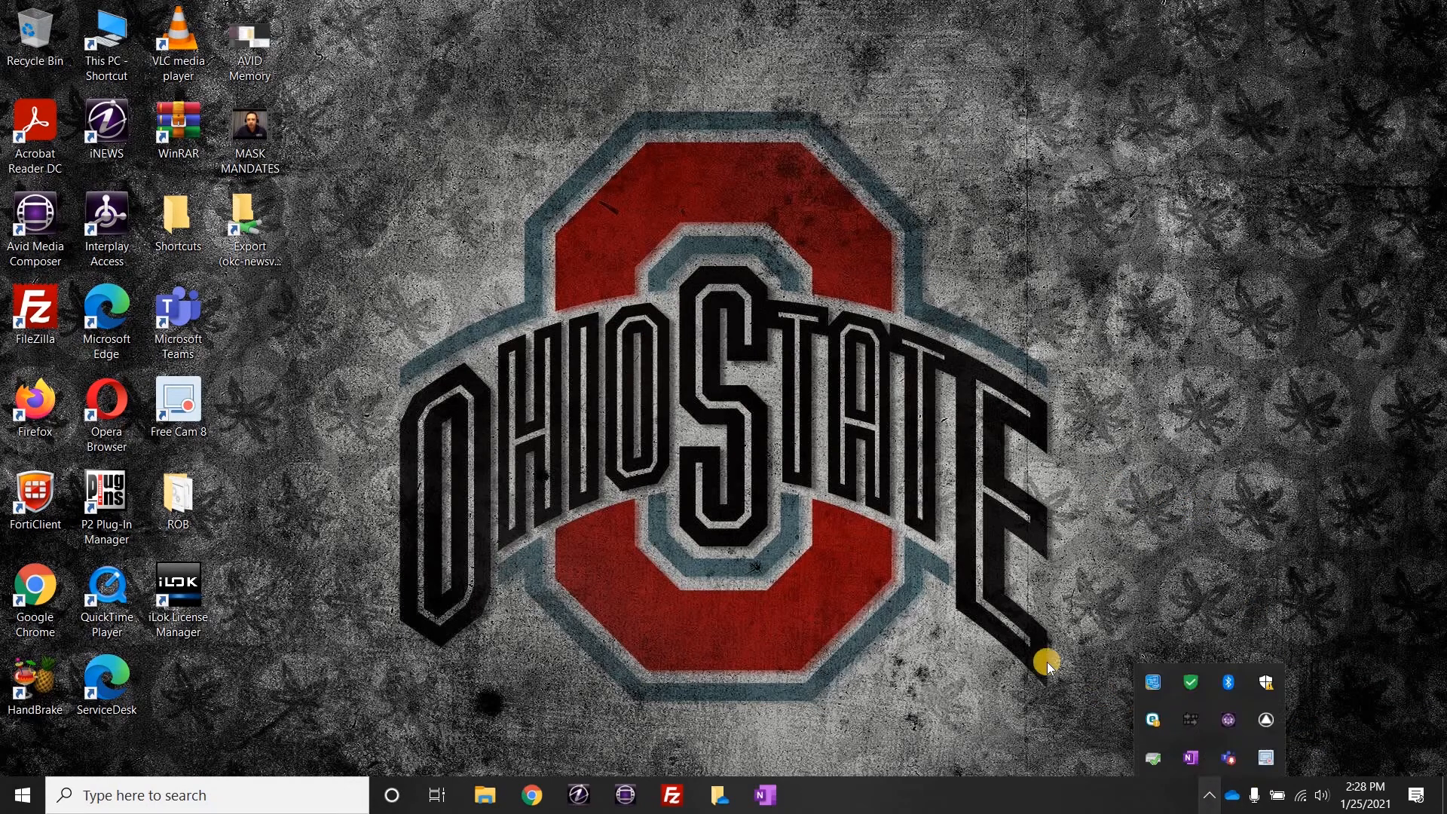
pyautogui.click(1048, 654)
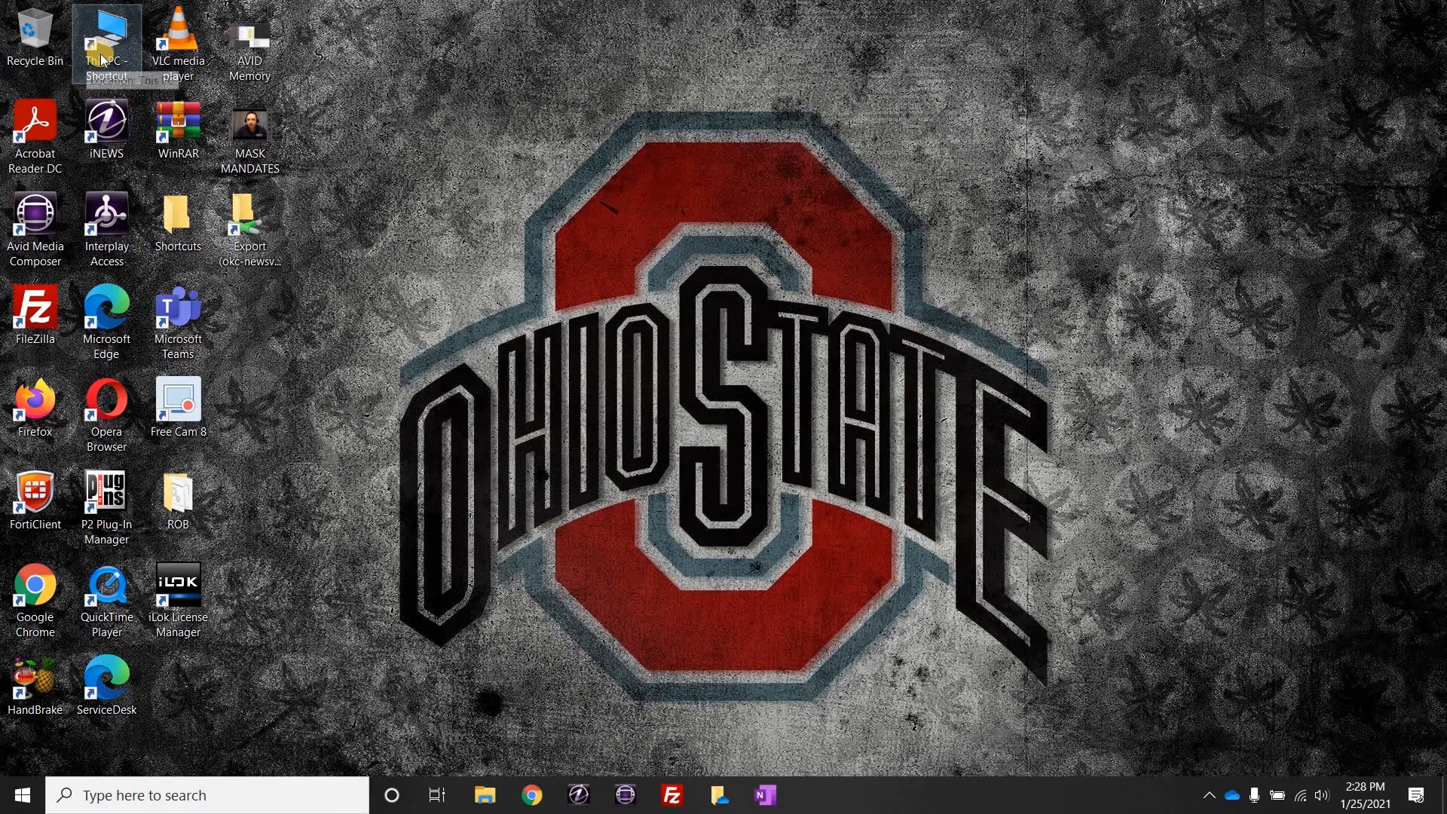
# Switch to File Explorer, check the free space on the OS (C:) drive under This PC, and close the window
pyautogui.click(488, 801)
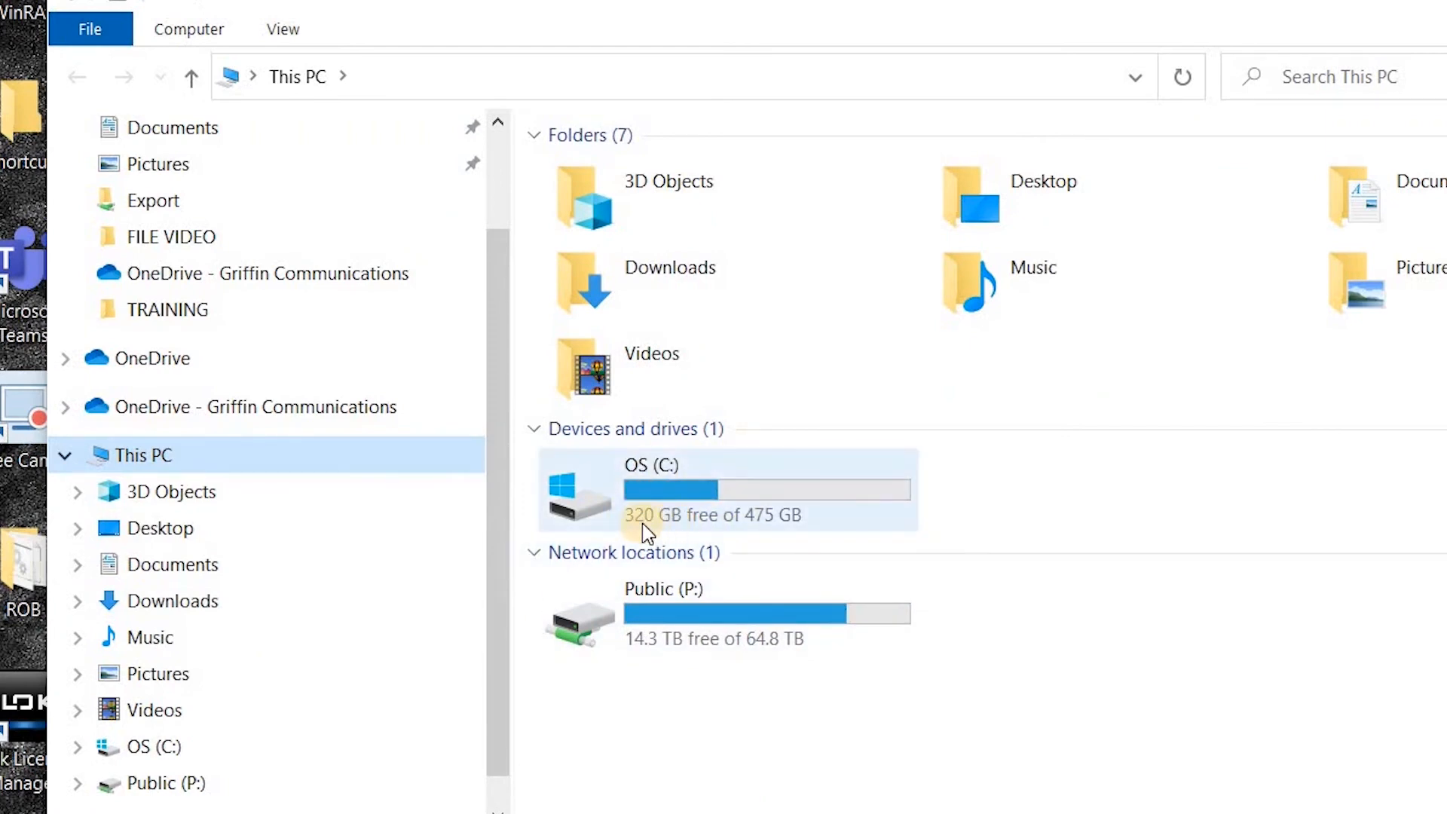
pyautogui.moveTo(670, 536)
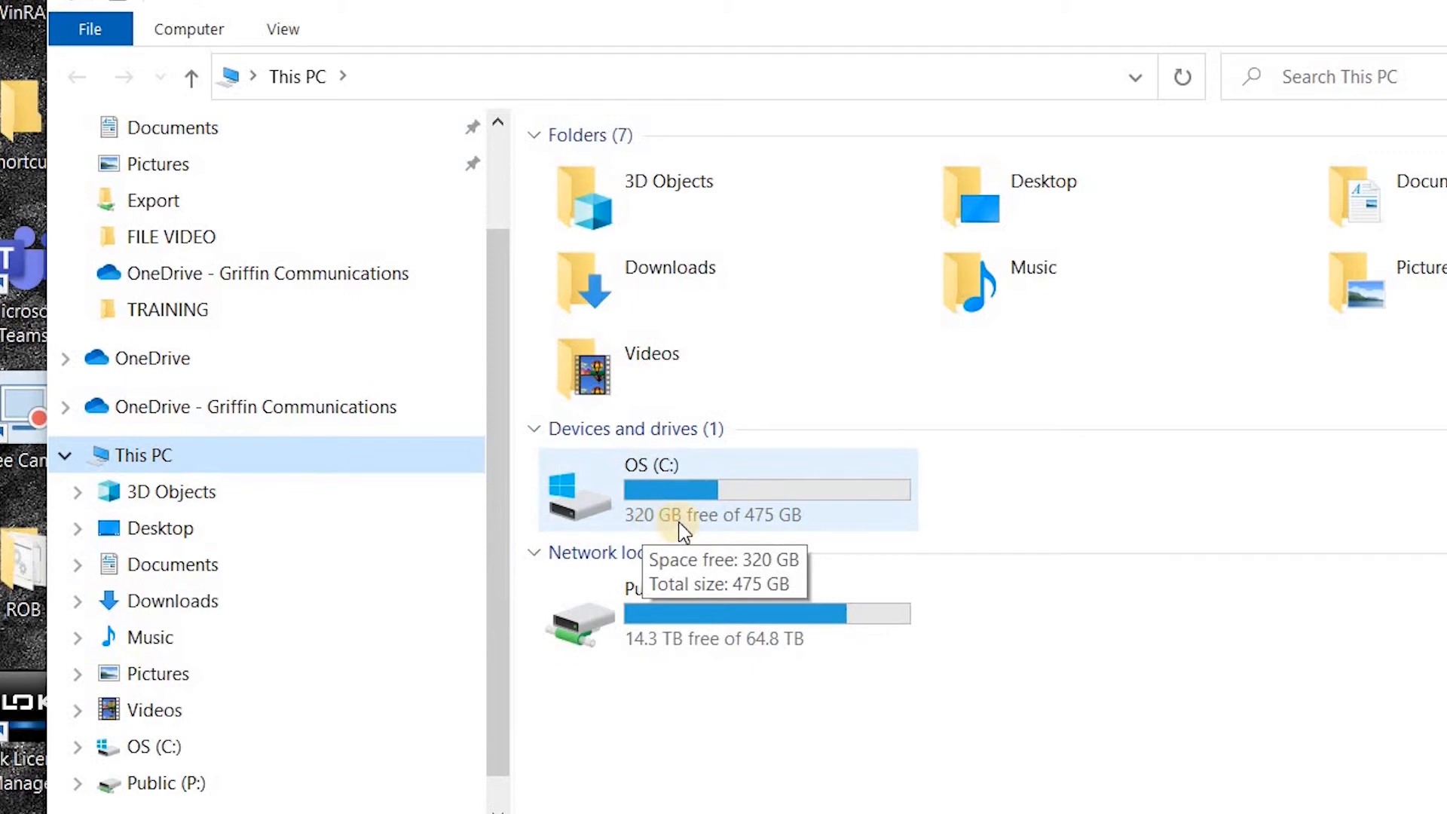
pyautogui.click(1202, 749)
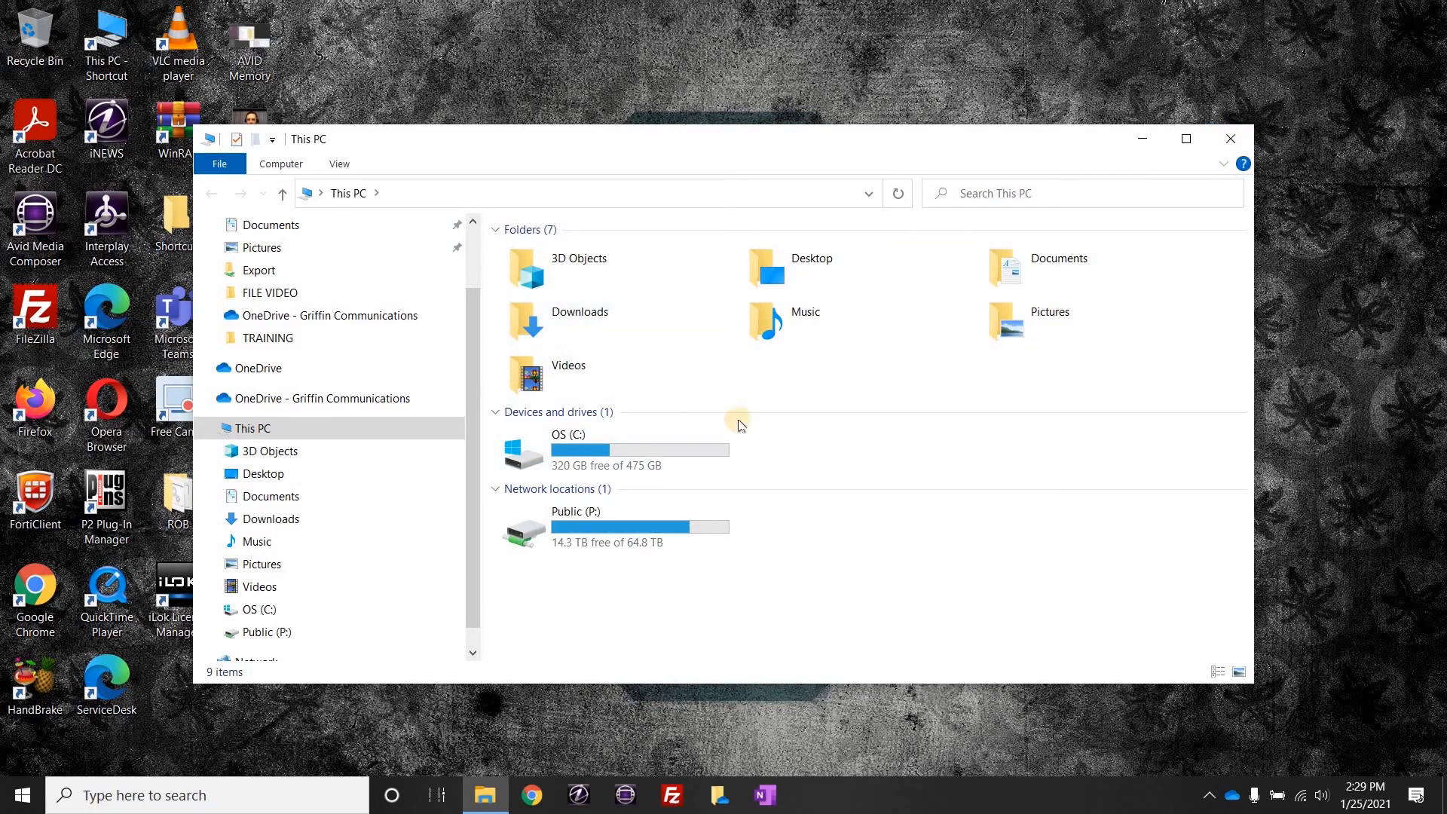
pyautogui.click(1240, 141)
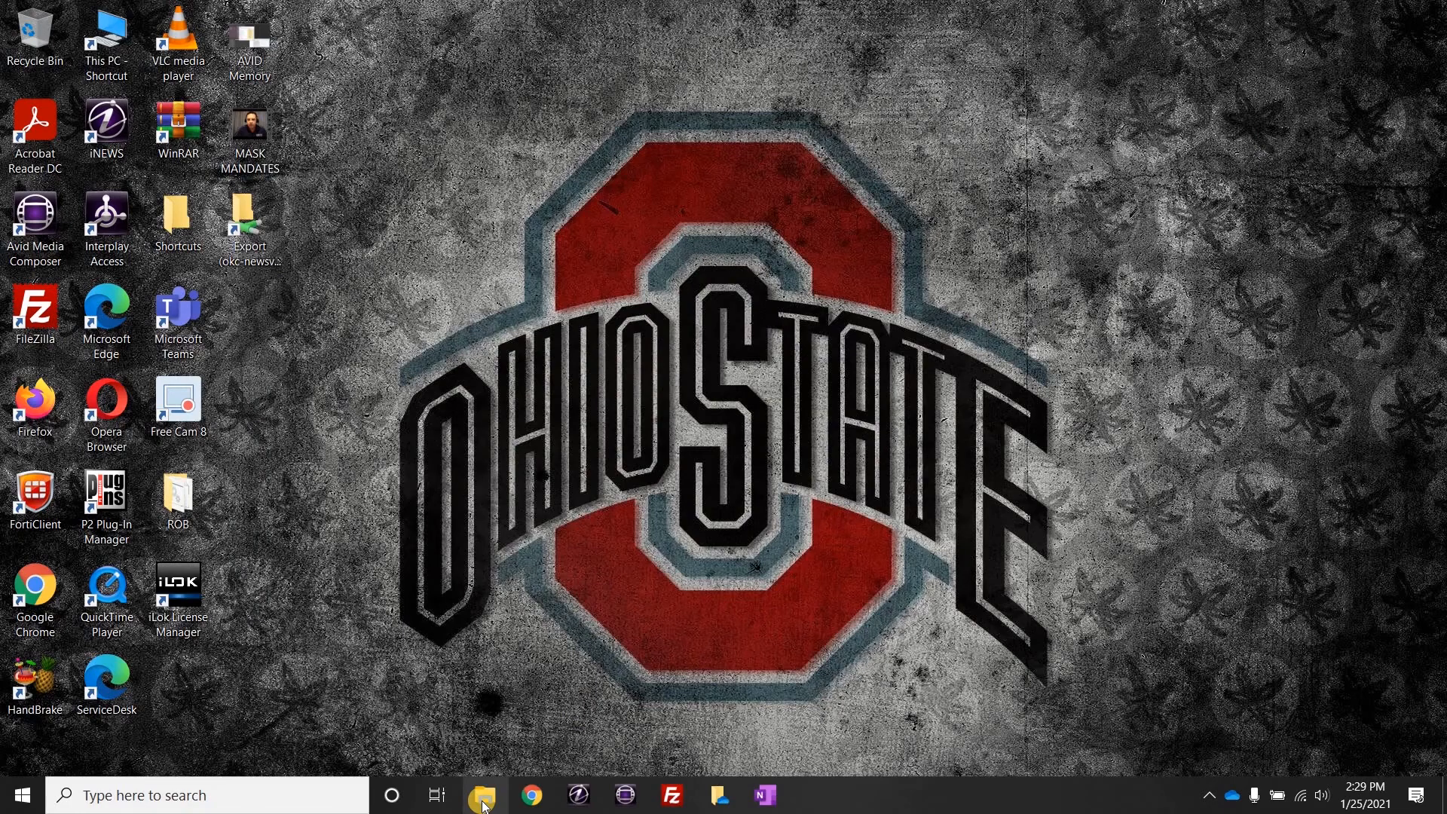
# Open the Avid MediaFiles > MXF > 1 folder on the OS (C:) drive in File Explorer and look through its media files
pyautogui.click(484, 803)
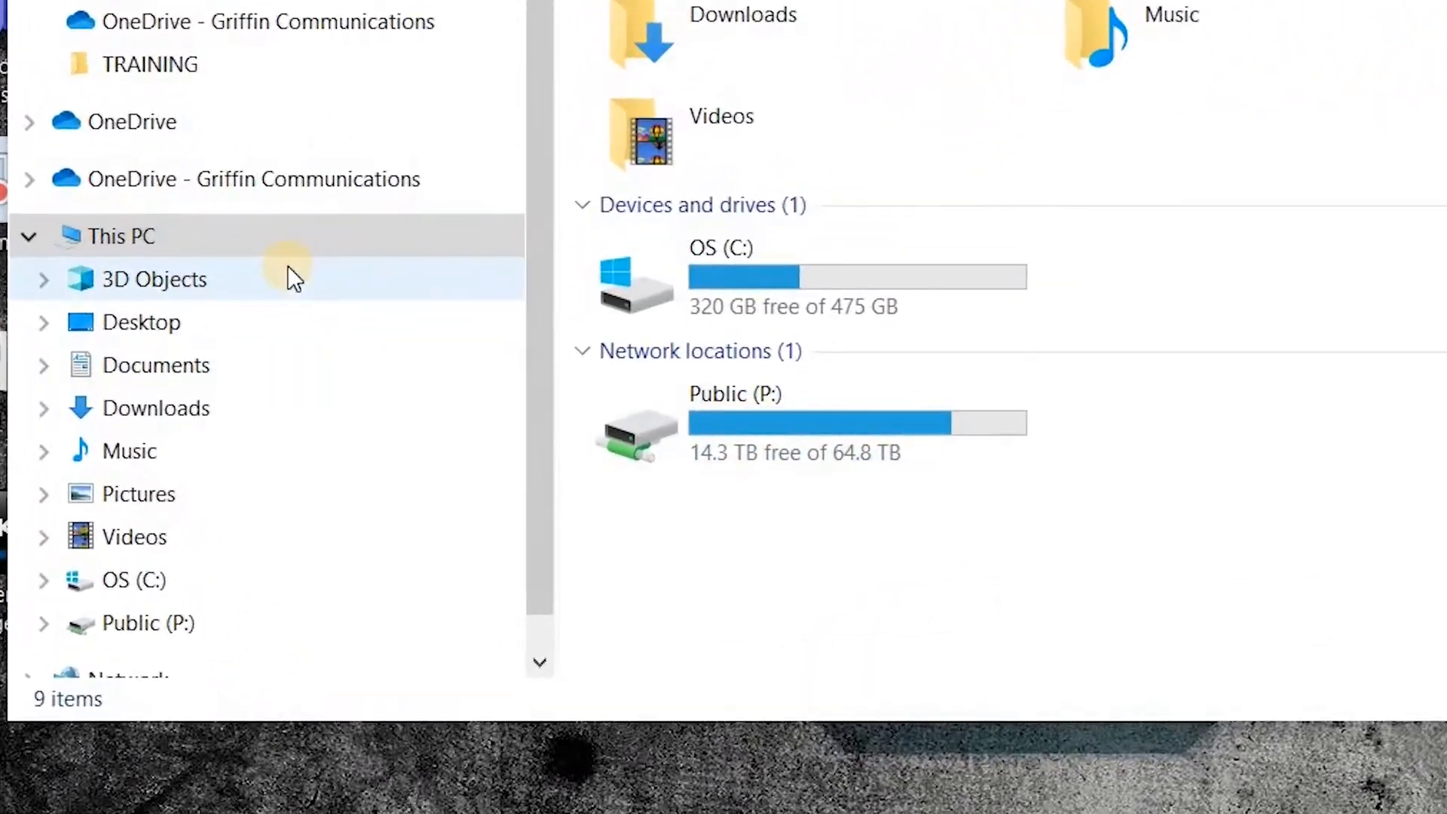
pyautogui.click(129, 592)
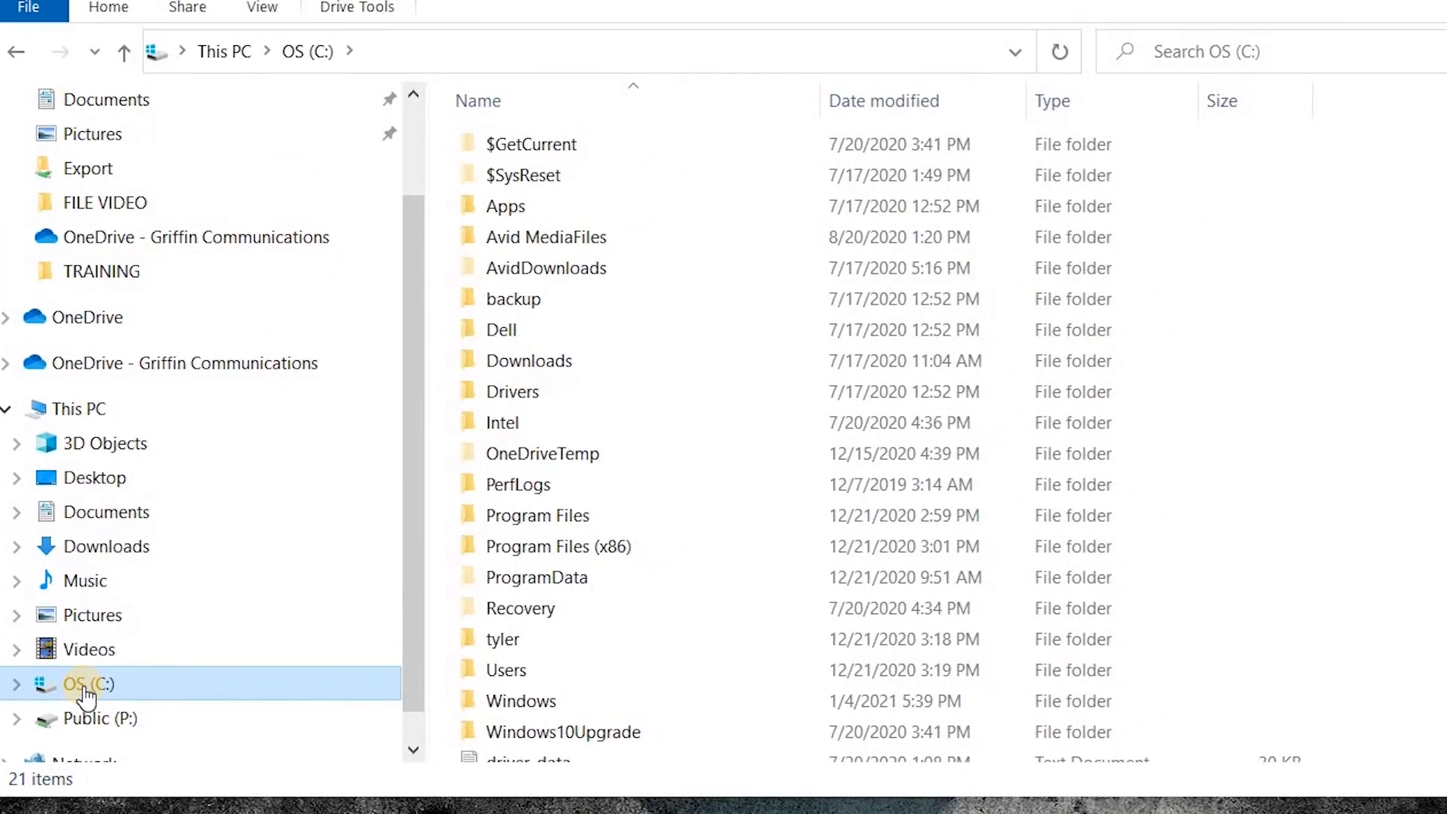
pyautogui.doubleClick(544, 240)
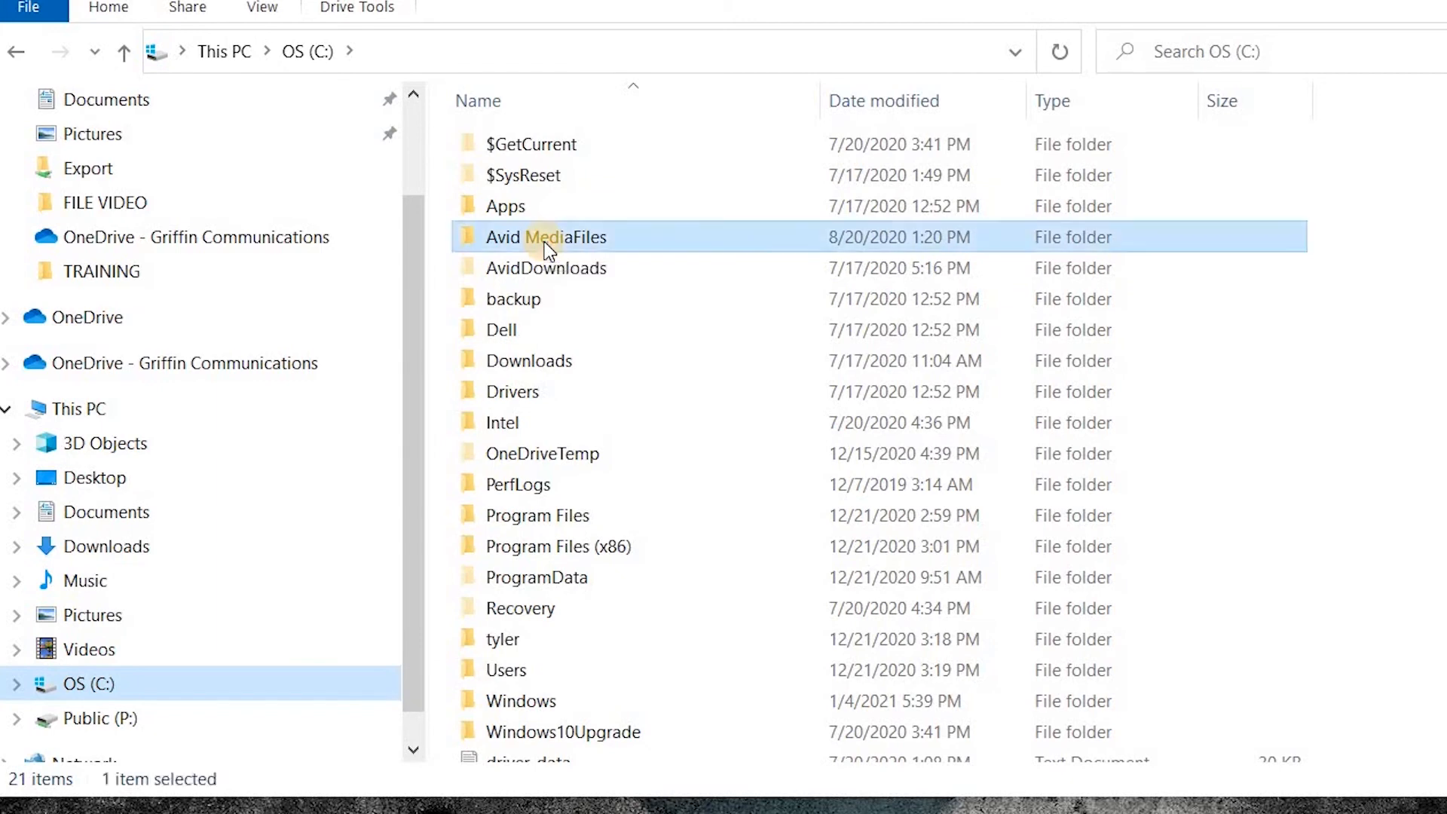
pyautogui.doubleClick(496, 147)
pyautogui.doubleClick(478, 146)
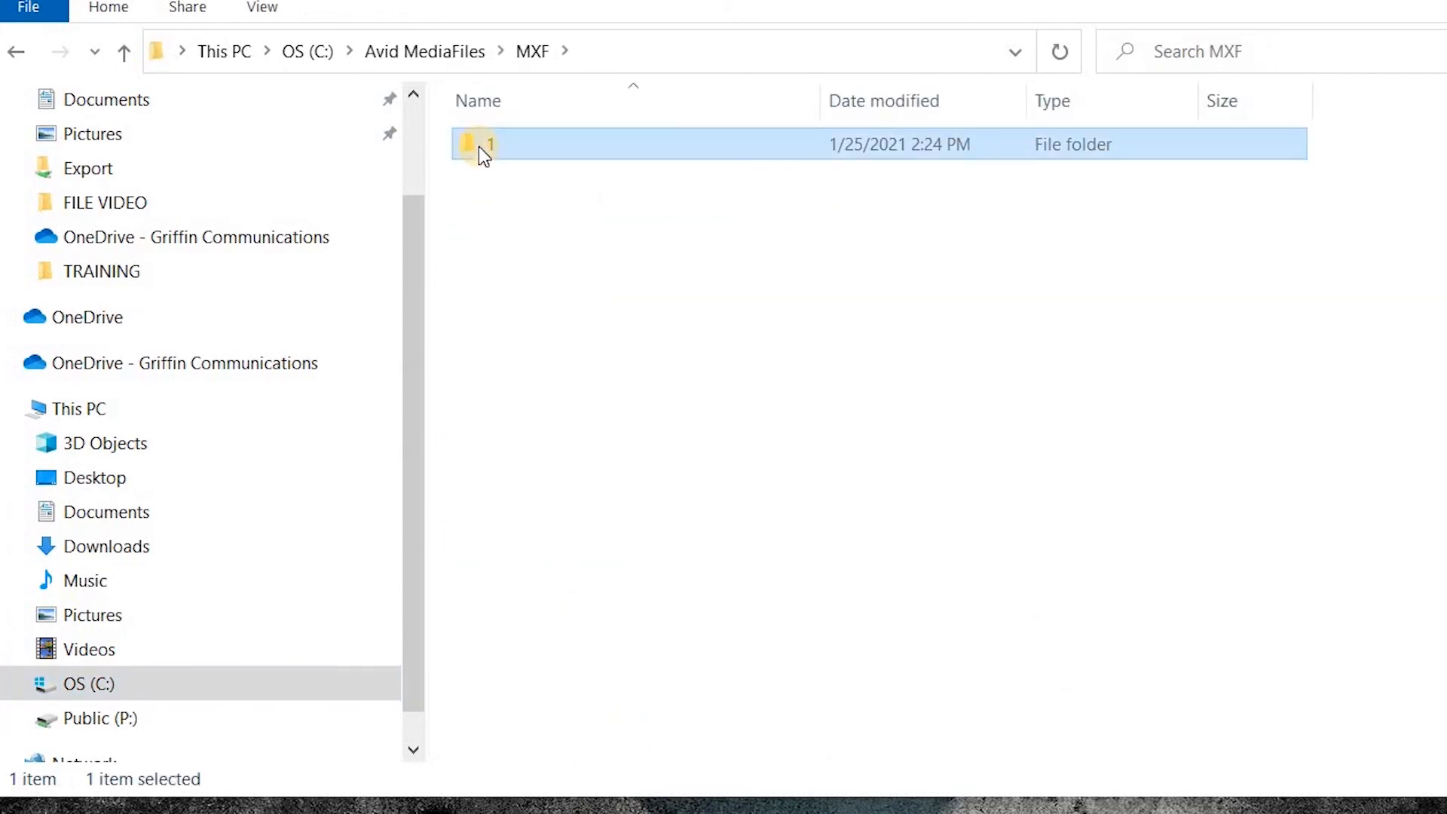
pyautogui.scroll(-5, 667, 325)
pyautogui.scroll(-17, 667, 329)
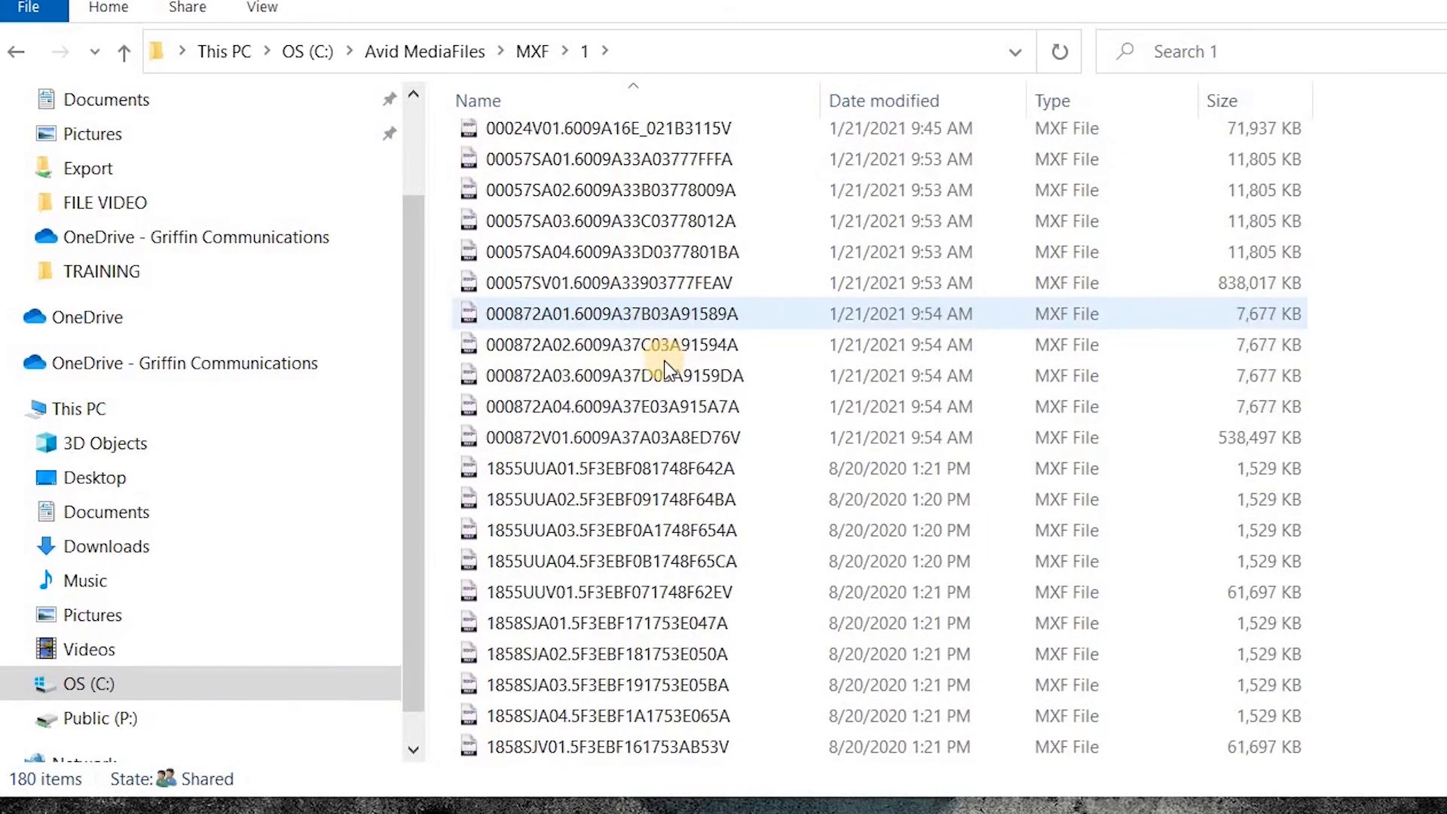
pyautogui.scroll(-12, 819, 463)
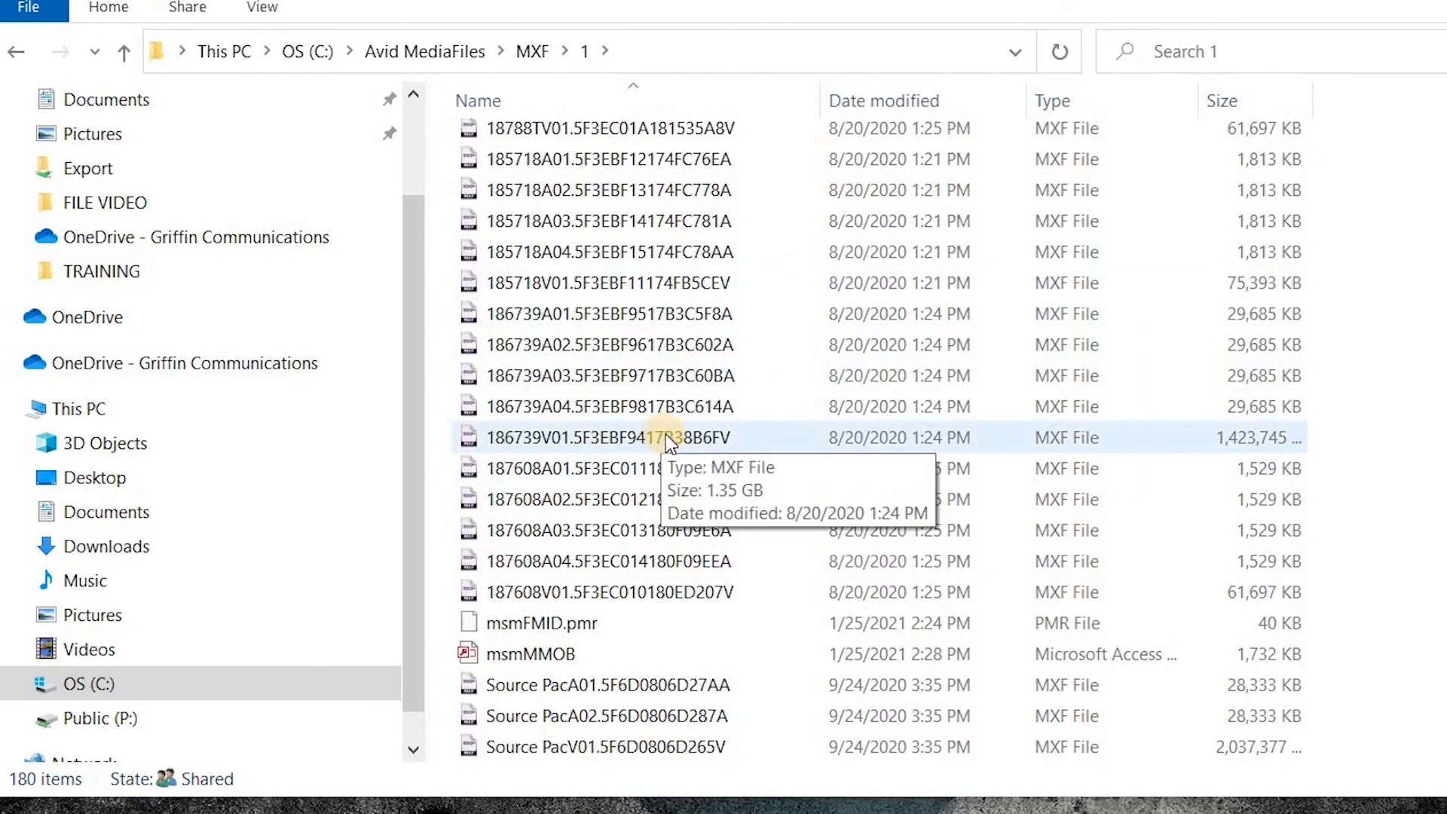
pyautogui.scroll(9, 666, 437)
pyautogui.scroll(20, 894, 364)
pyautogui.scroll(10, 894, 364)
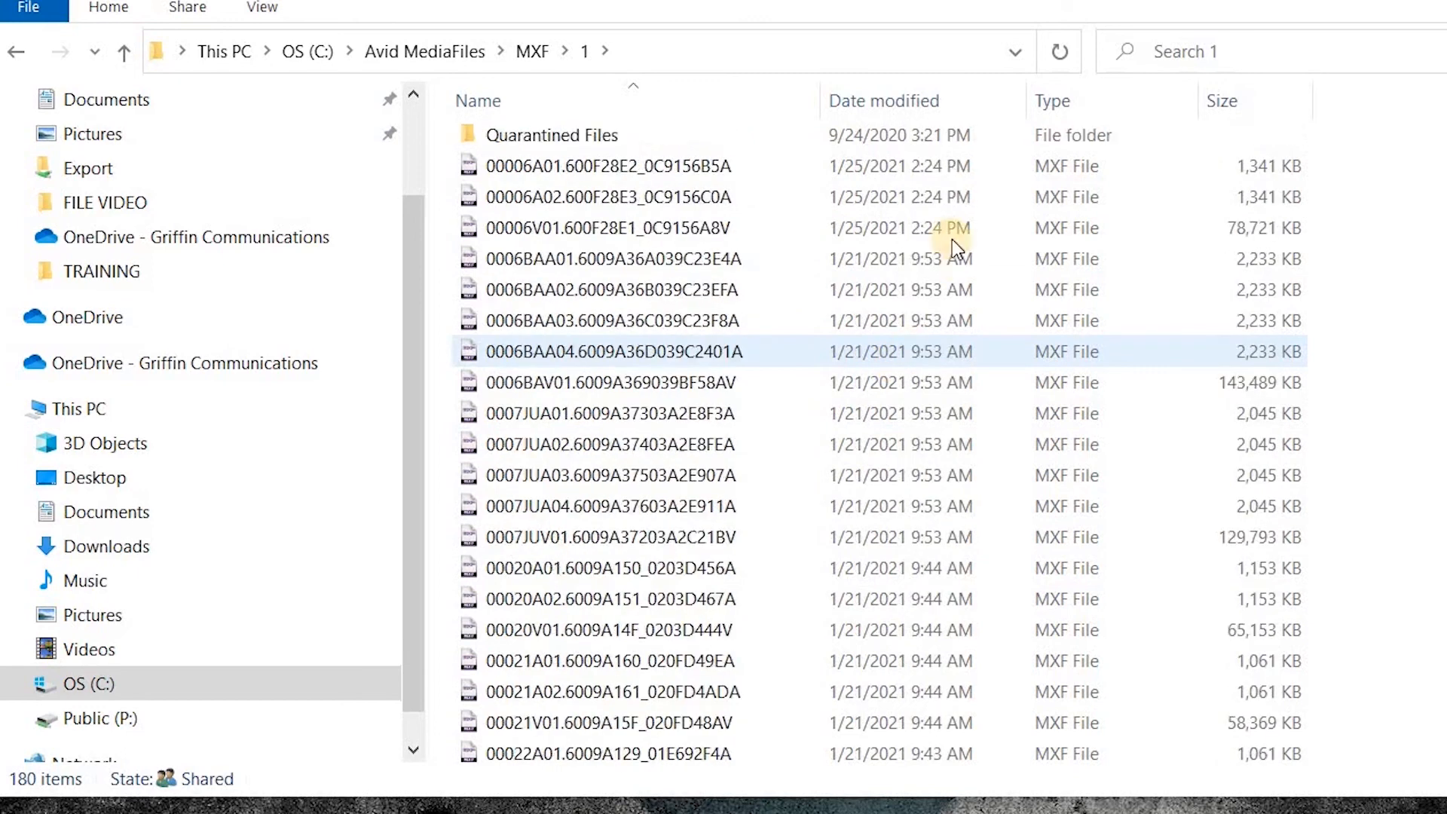
# Delete all MXF files in folder 1, including the Source Pac files, keeping msmFMID.pmr, msmMMOB and the subfolders, and close the window
pyautogui.click(865, 236)
pyautogui.click(563, 202)
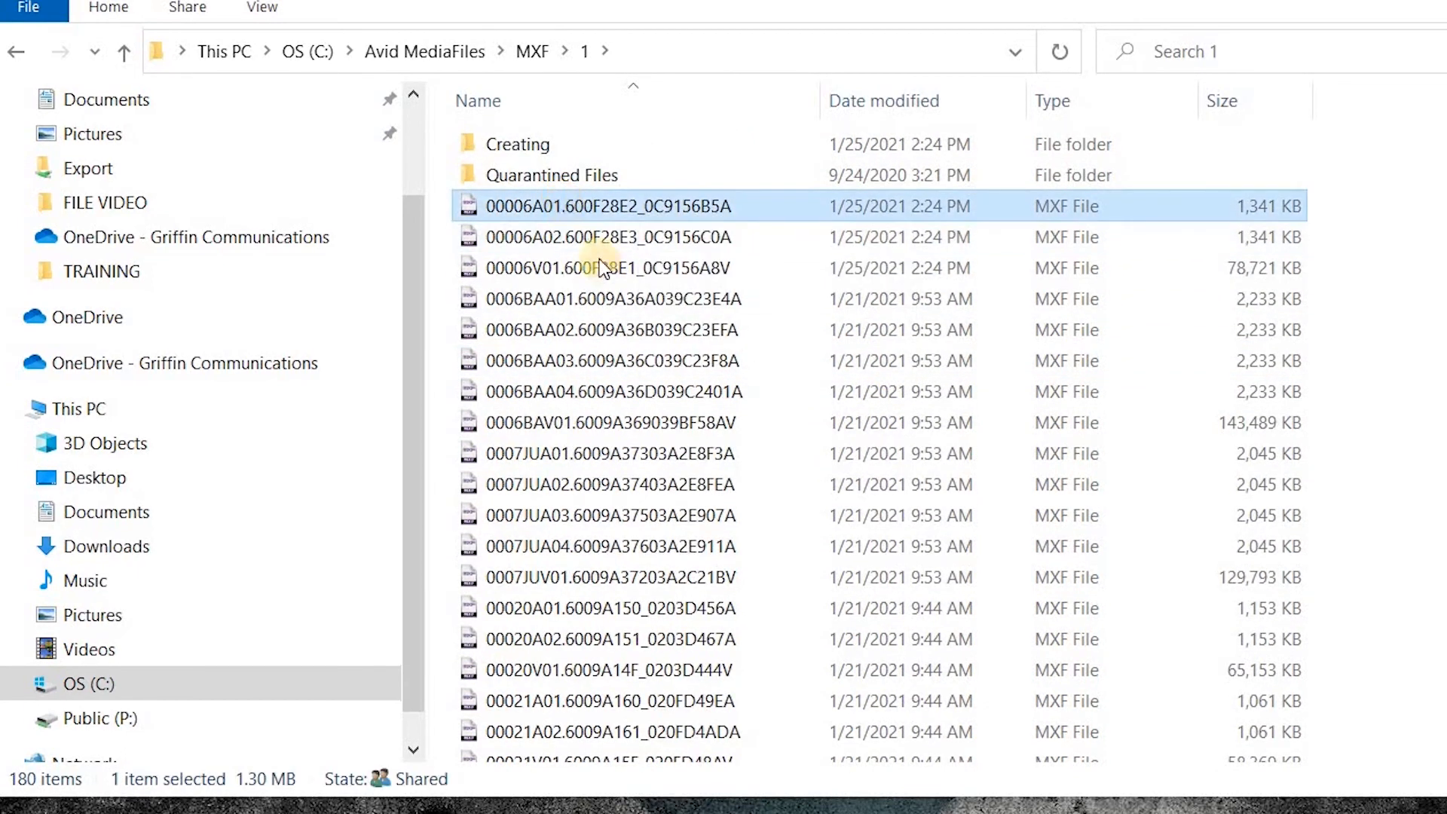
pyautogui.scroll(-5, 613, 279)
pyautogui.scroll(-20, 613, 286)
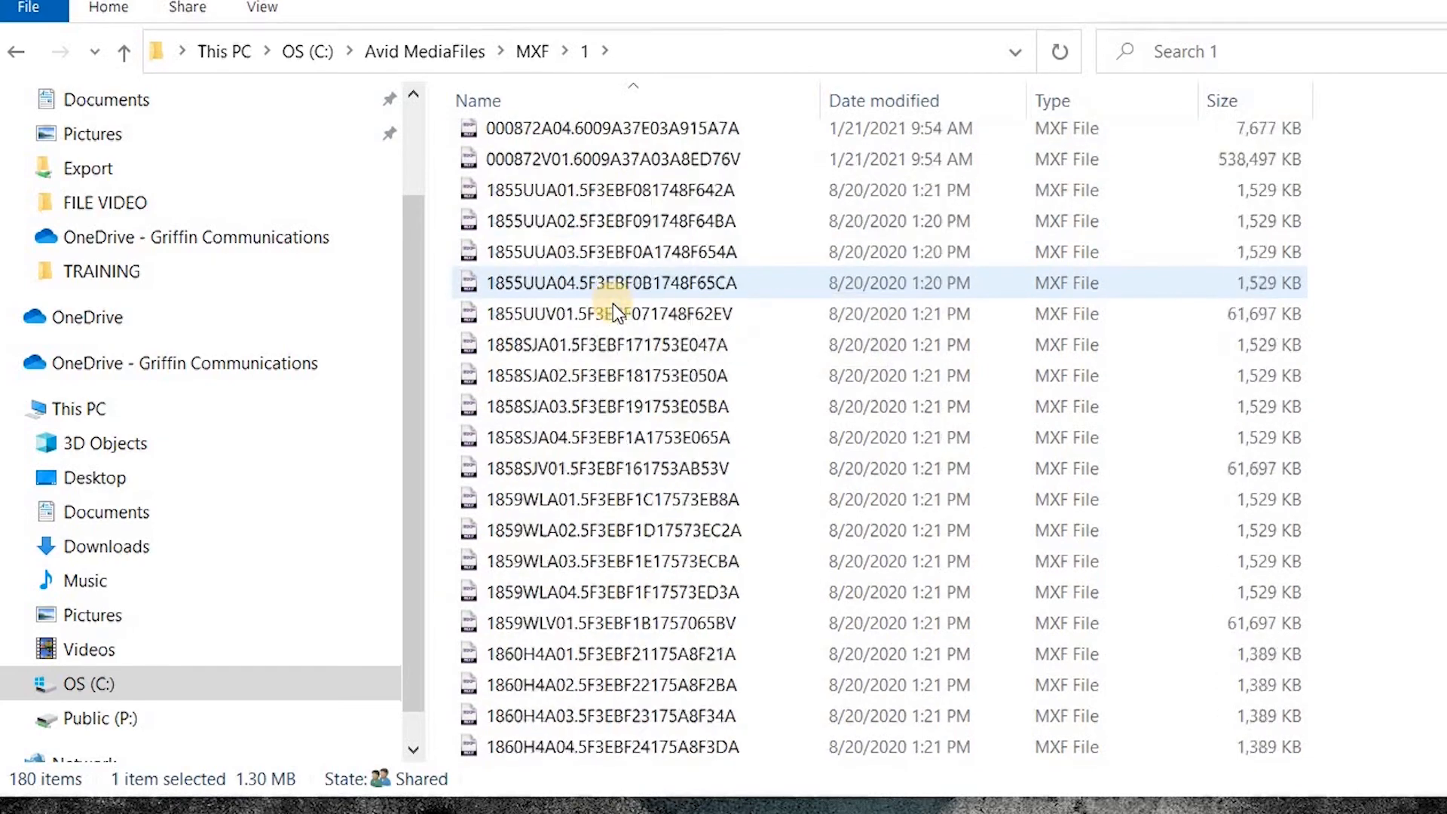
pyautogui.scroll(-9, 613, 468)
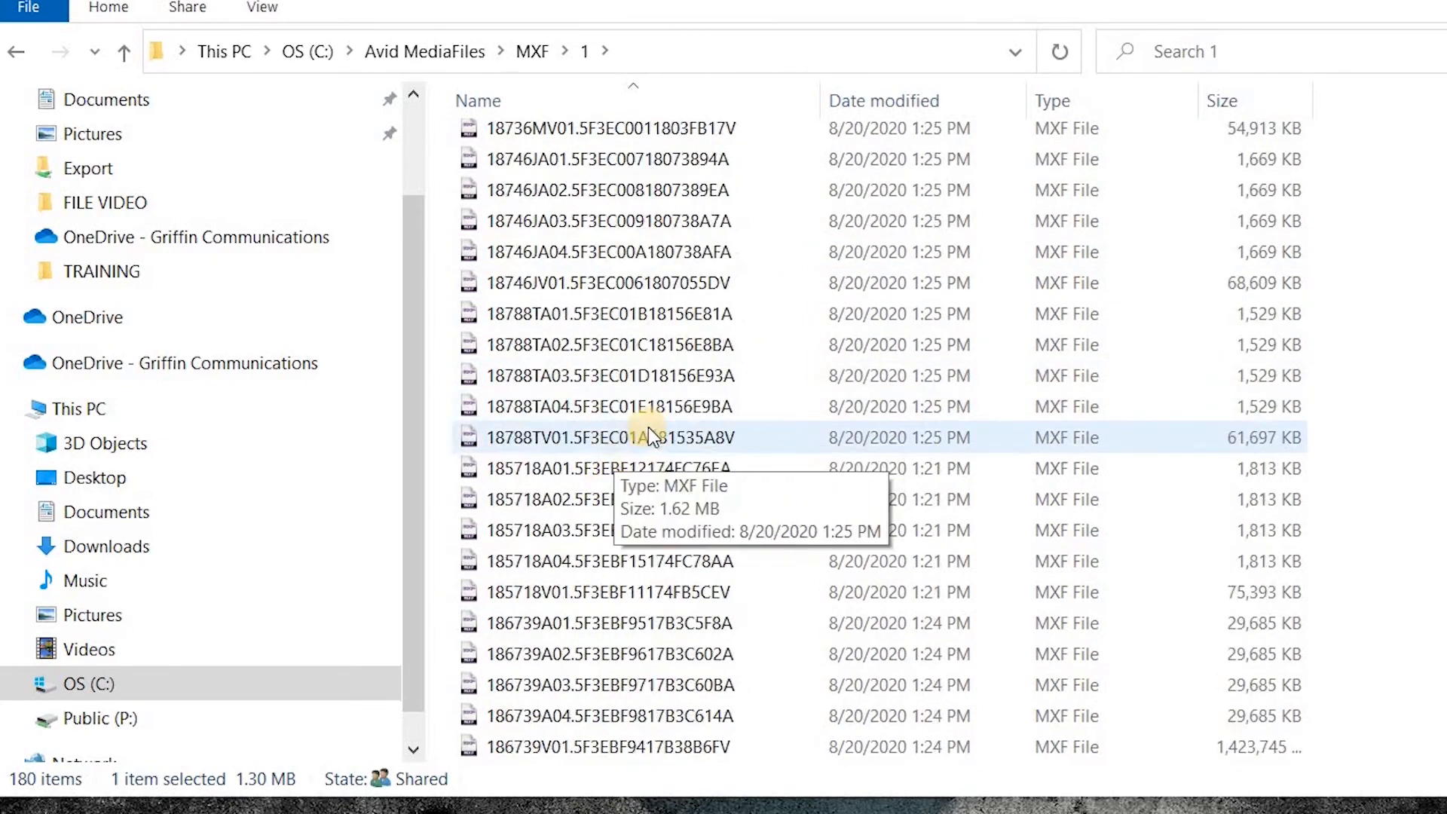
pyautogui.keyDown('shift'); pyautogui.click(529, 591); pyautogui.keyUp('shift')
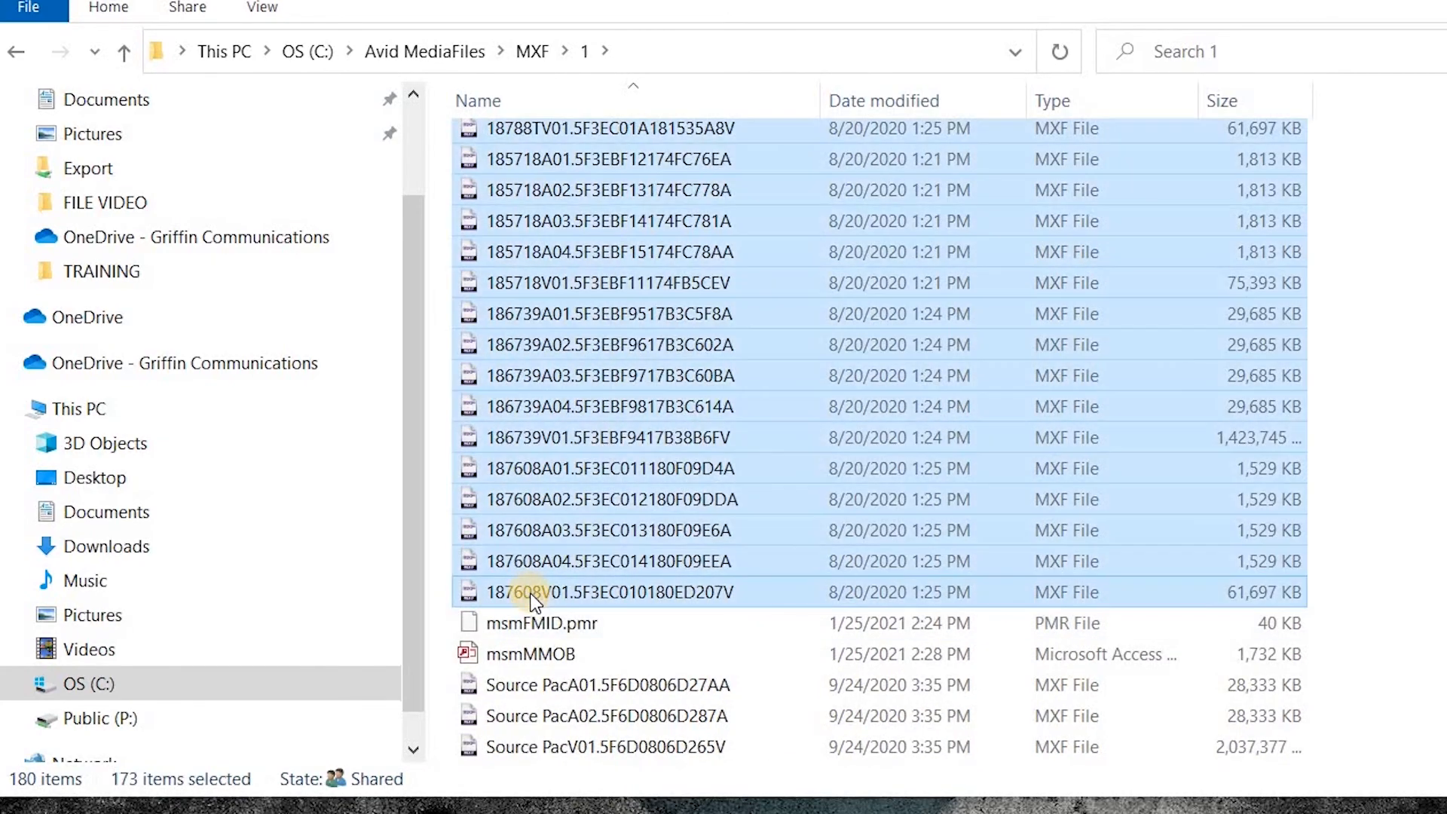
pyautogui.keyDown('ctrl'); pyautogui.click(580, 694); pyautogui.keyUp('ctrl')
pyautogui.keyDown('ctrl'); pyautogui.click(576, 716); pyautogui.keyUp('ctrl')
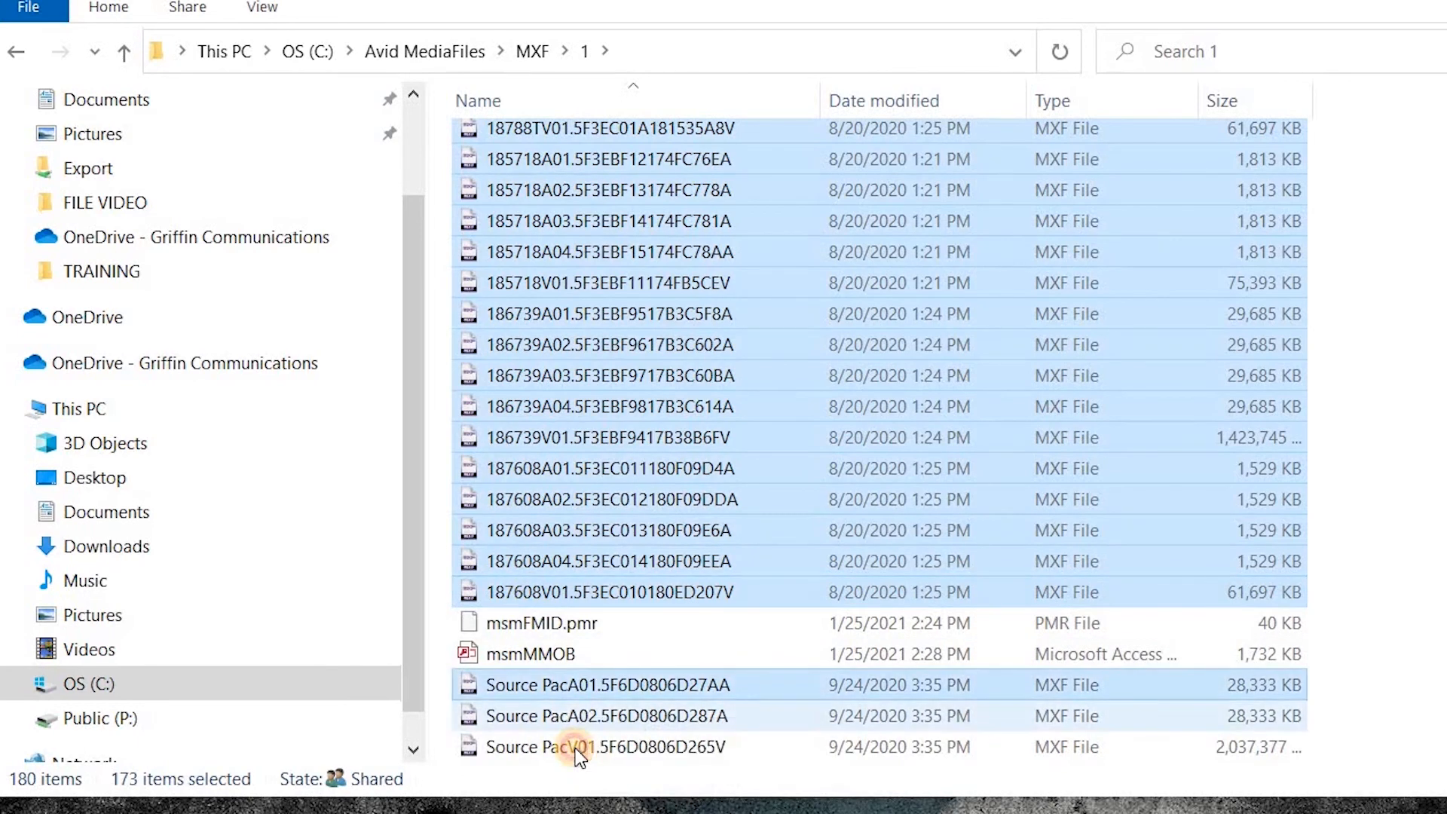
pyautogui.keyDown('ctrl'); pyautogui.click(598, 750); pyautogui.keyUp('ctrl')
pyautogui.keyDown('ctrl'); pyautogui.click(599, 758); pyautogui.keyUp('ctrl')
pyautogui.rightClick(608, 440)
pyautogui.press('Return')
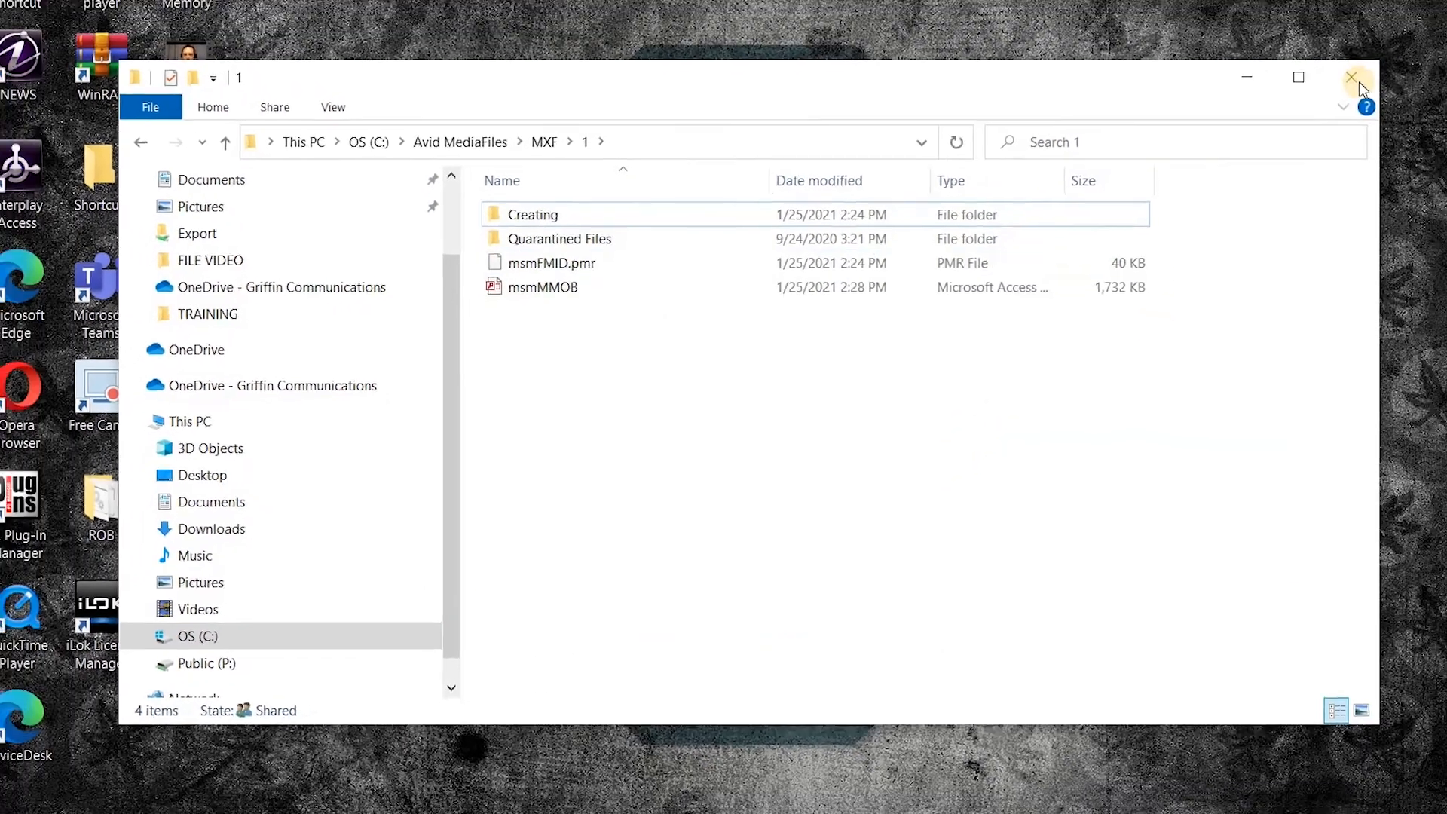
pyautogui.click(1357, 86)
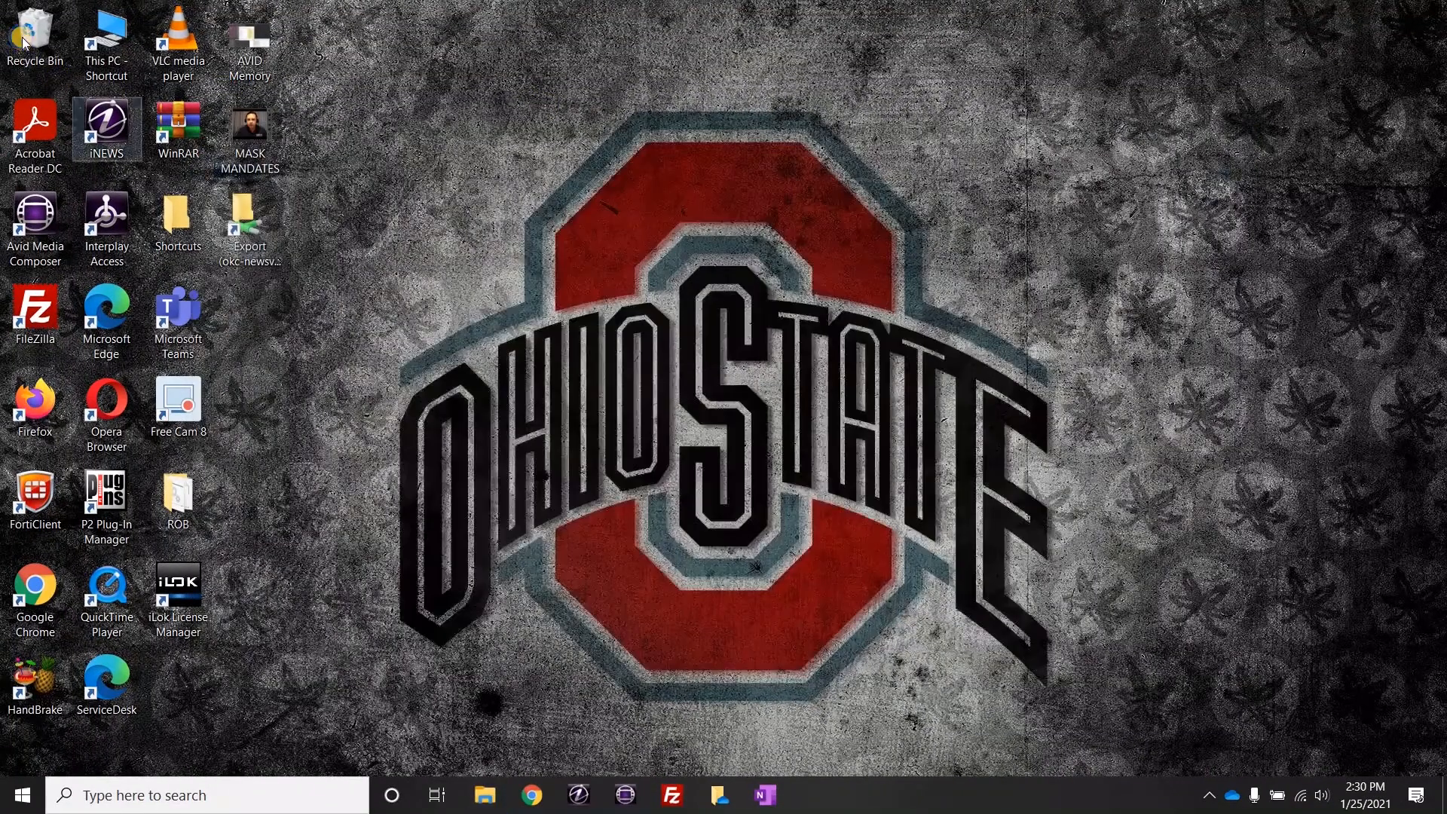
# Empty the Recycle Bin permanently, and check the free space on the OS (C:) drive under This PC, closing the window
pyautogui.rightClick(22, 39)
pyautogui.click(96, 77)
pyautogui.press('Return')
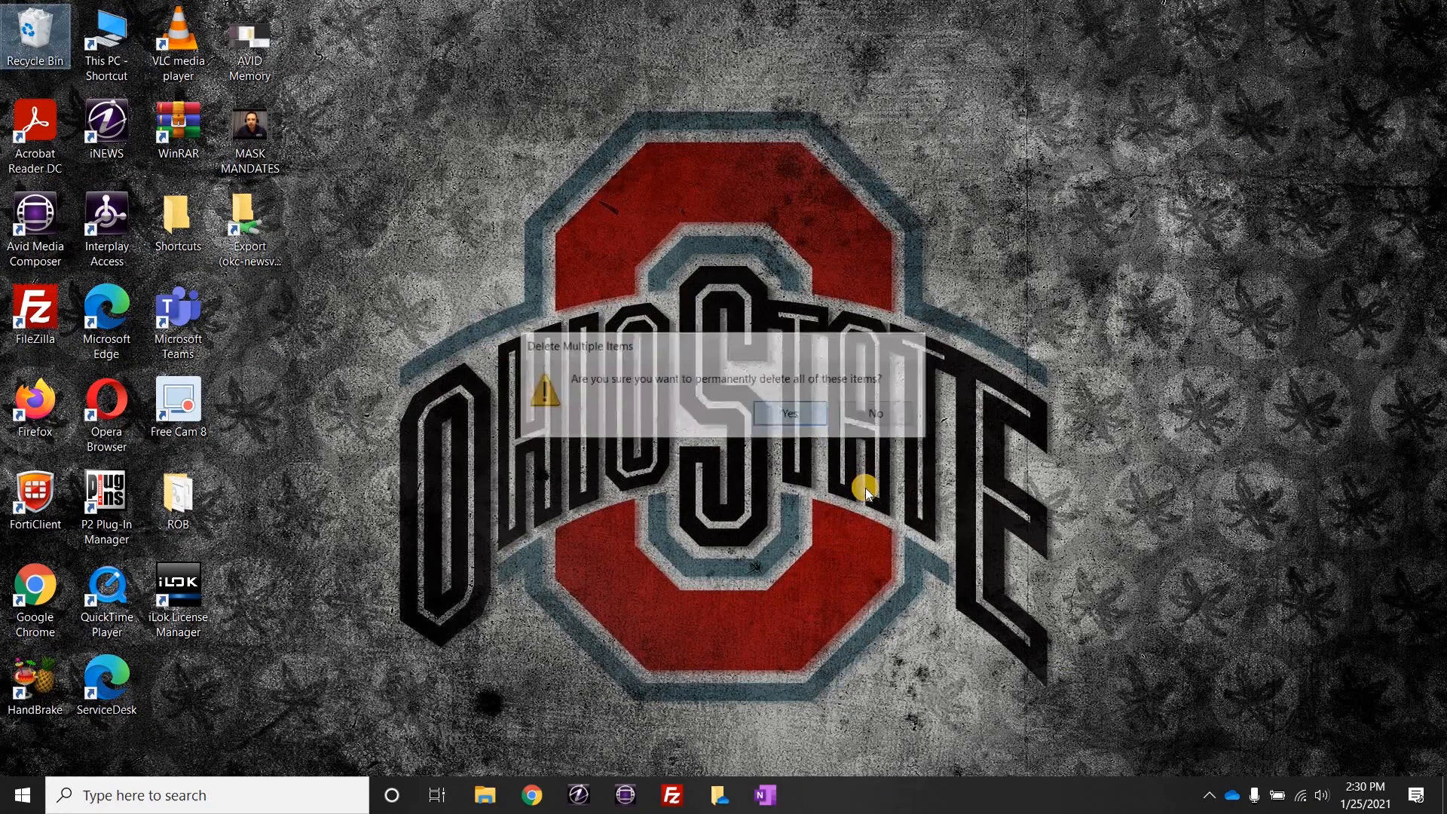
pyautogui.doubleClick(112, 69)
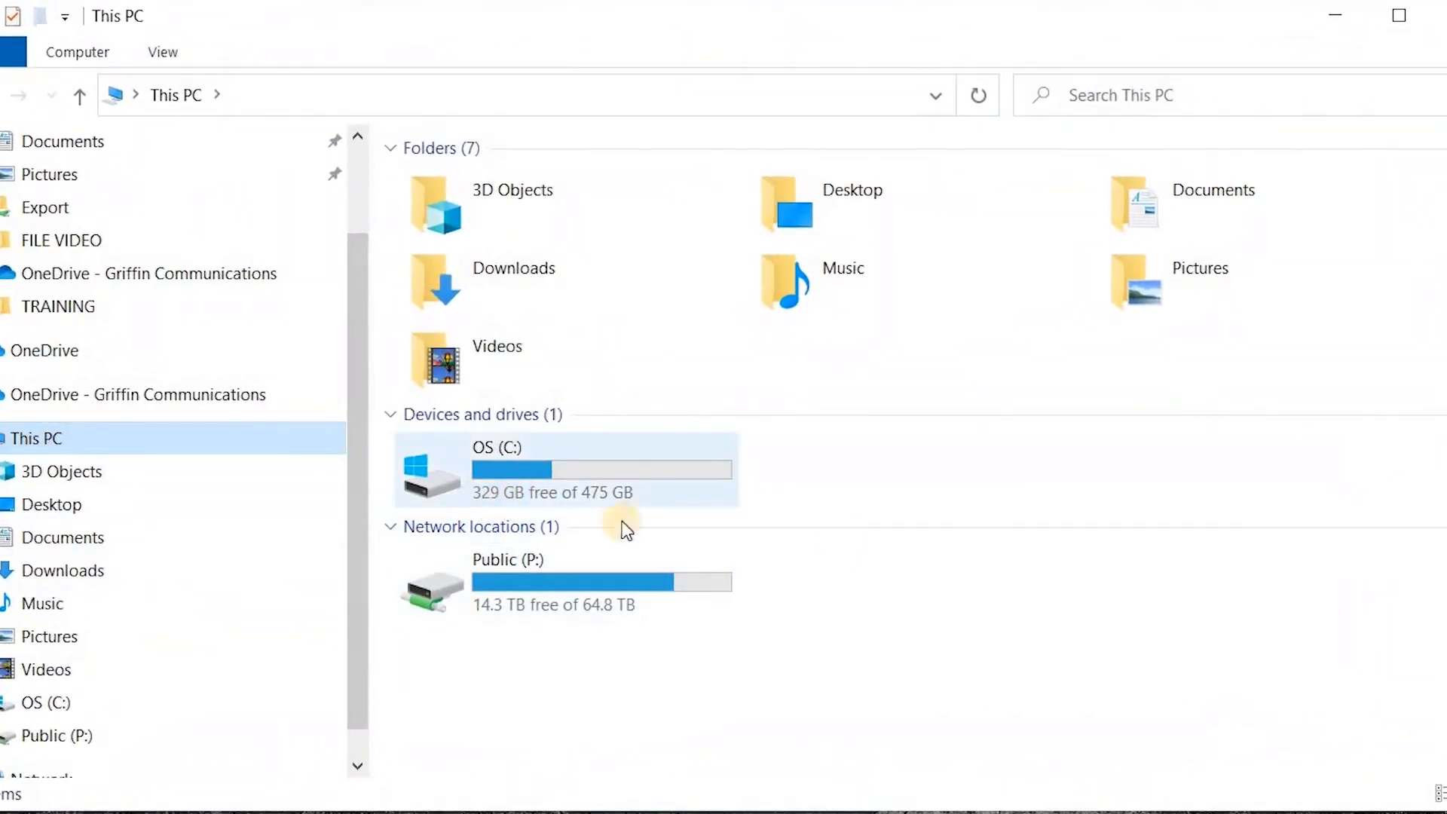
pyautogui.click(1425, 11)
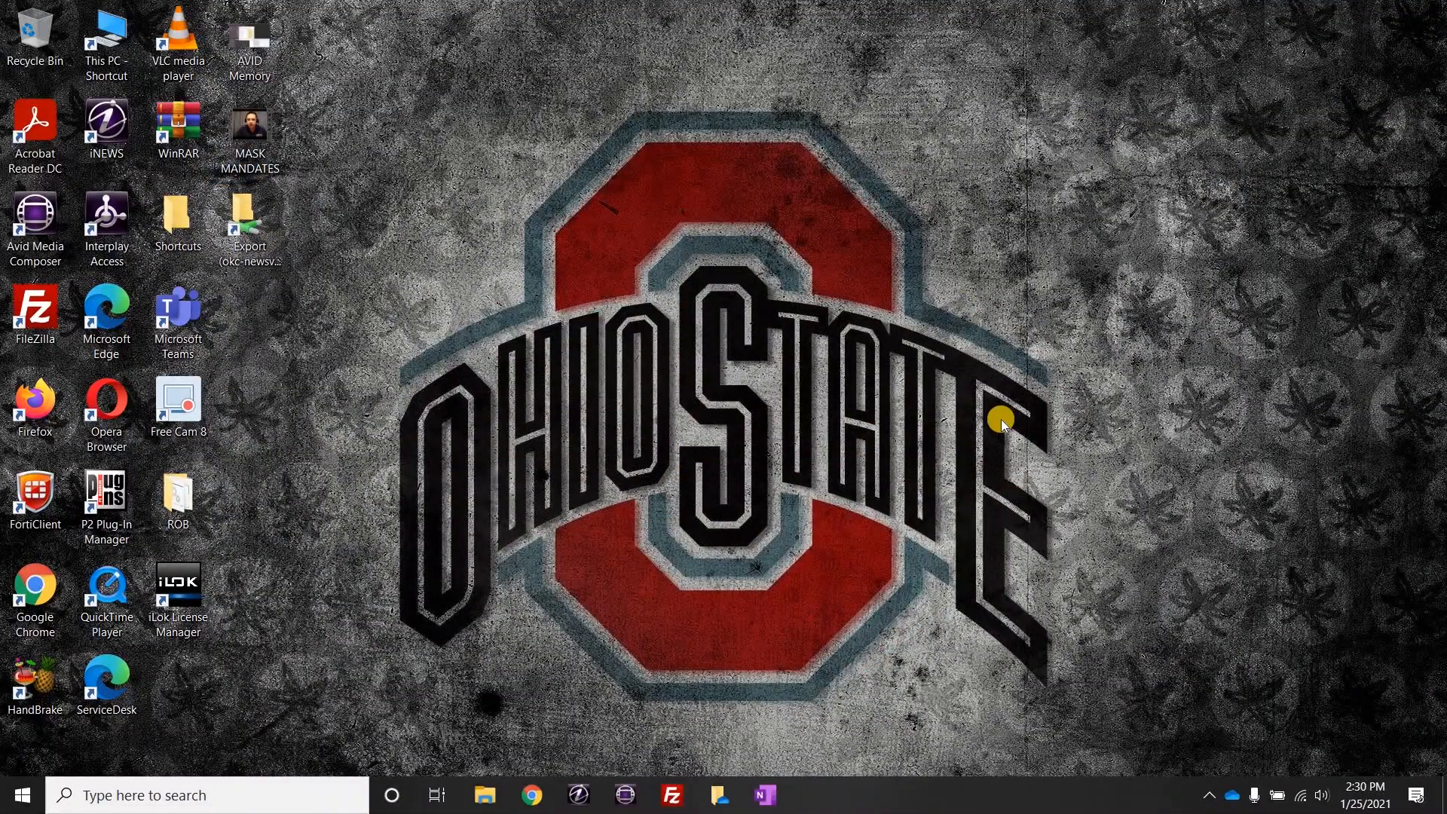